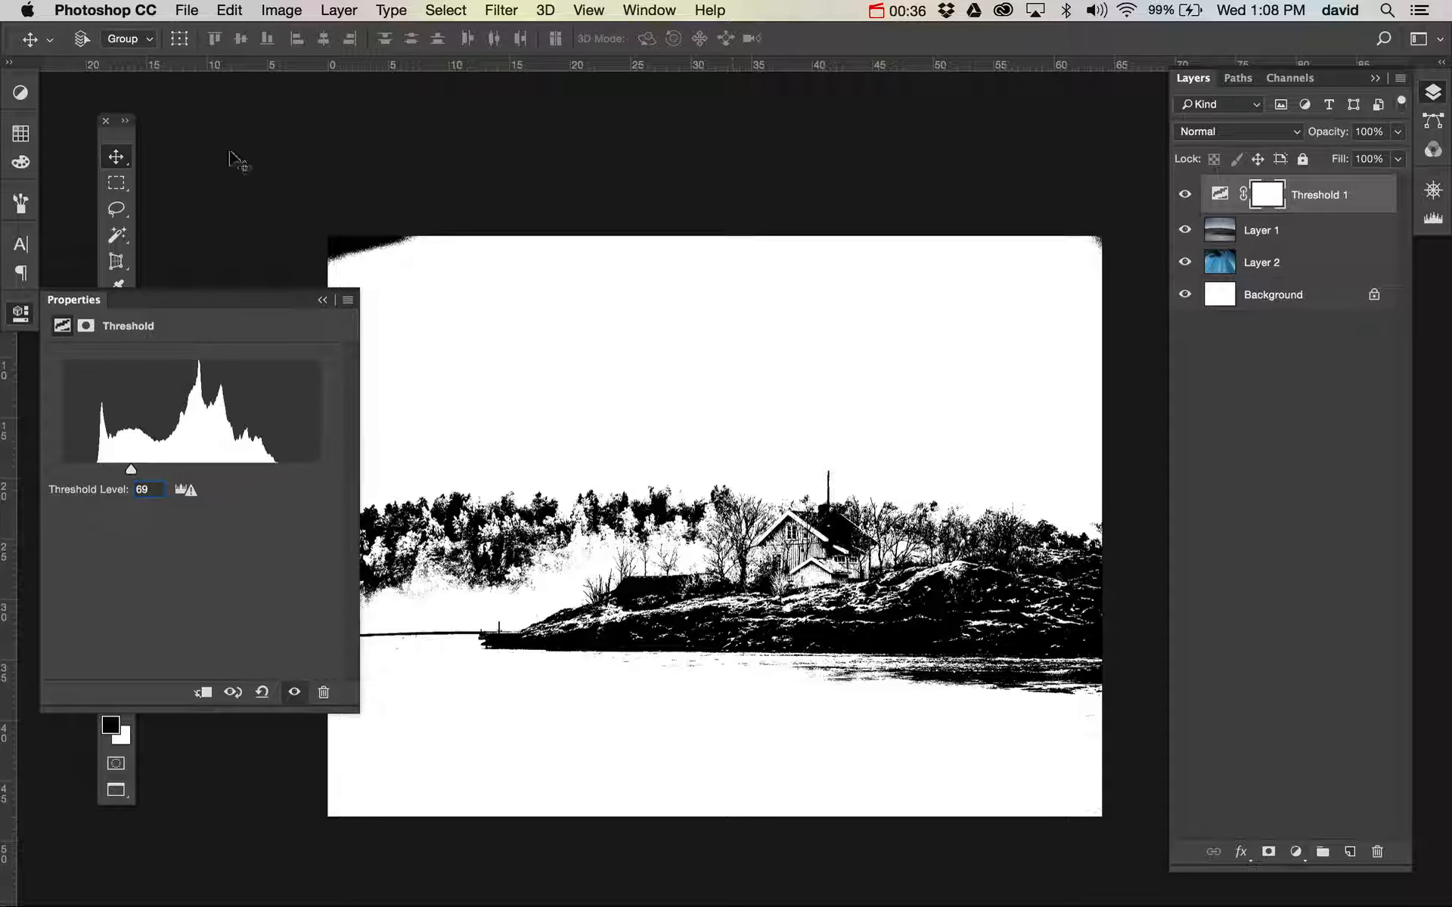
- Compare Layer 1 and Layer 2 with and without the Threshold 1 adjustment by switching the visibility of Threshold 1 and Layer 1
left_click(20, 312)
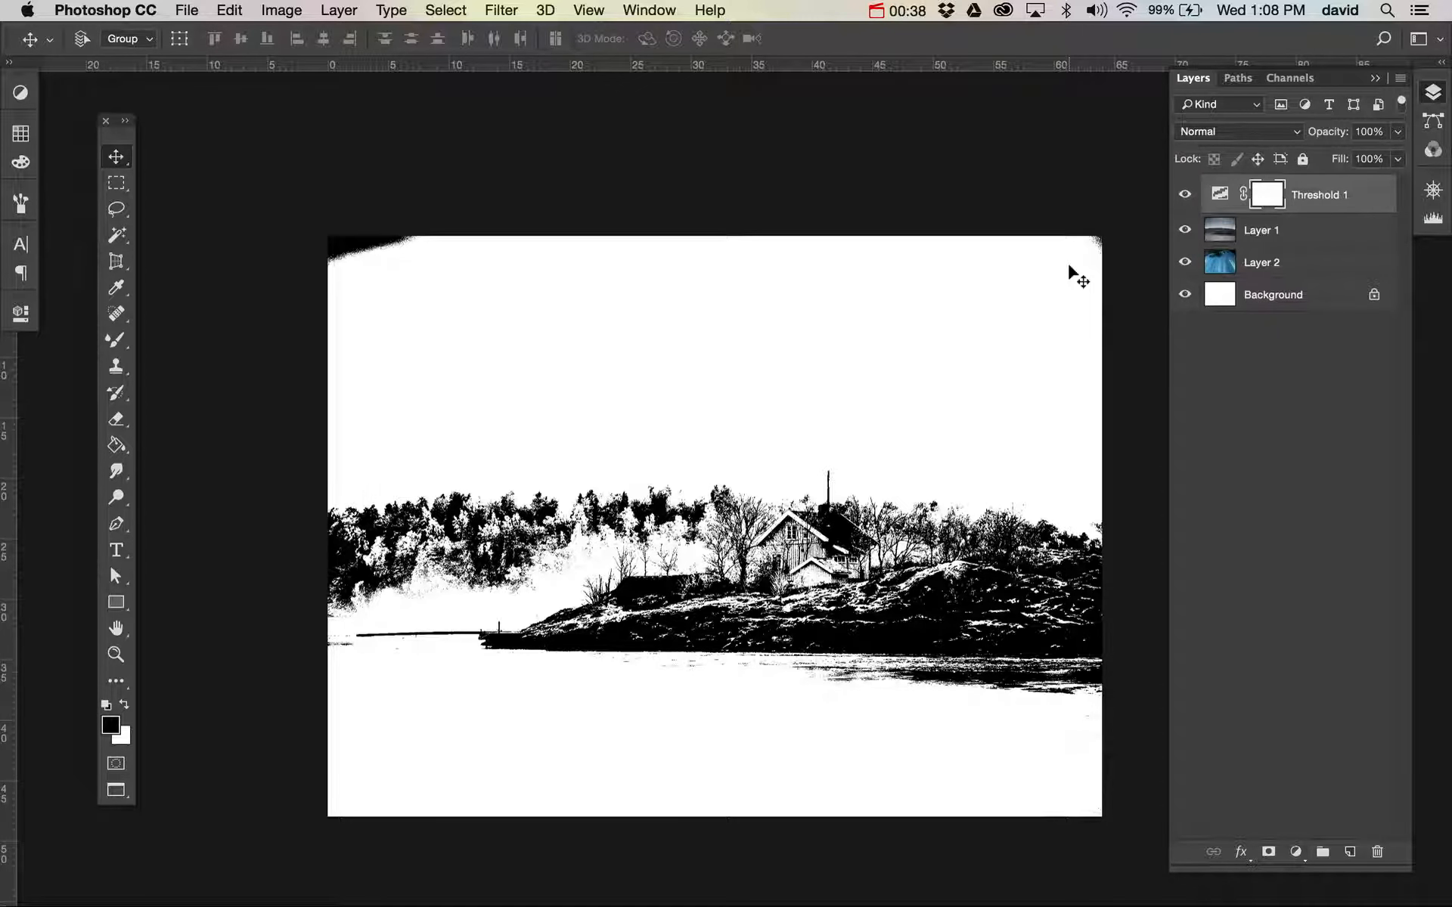
left_click(1185, 230)
left_click(1185, 187)
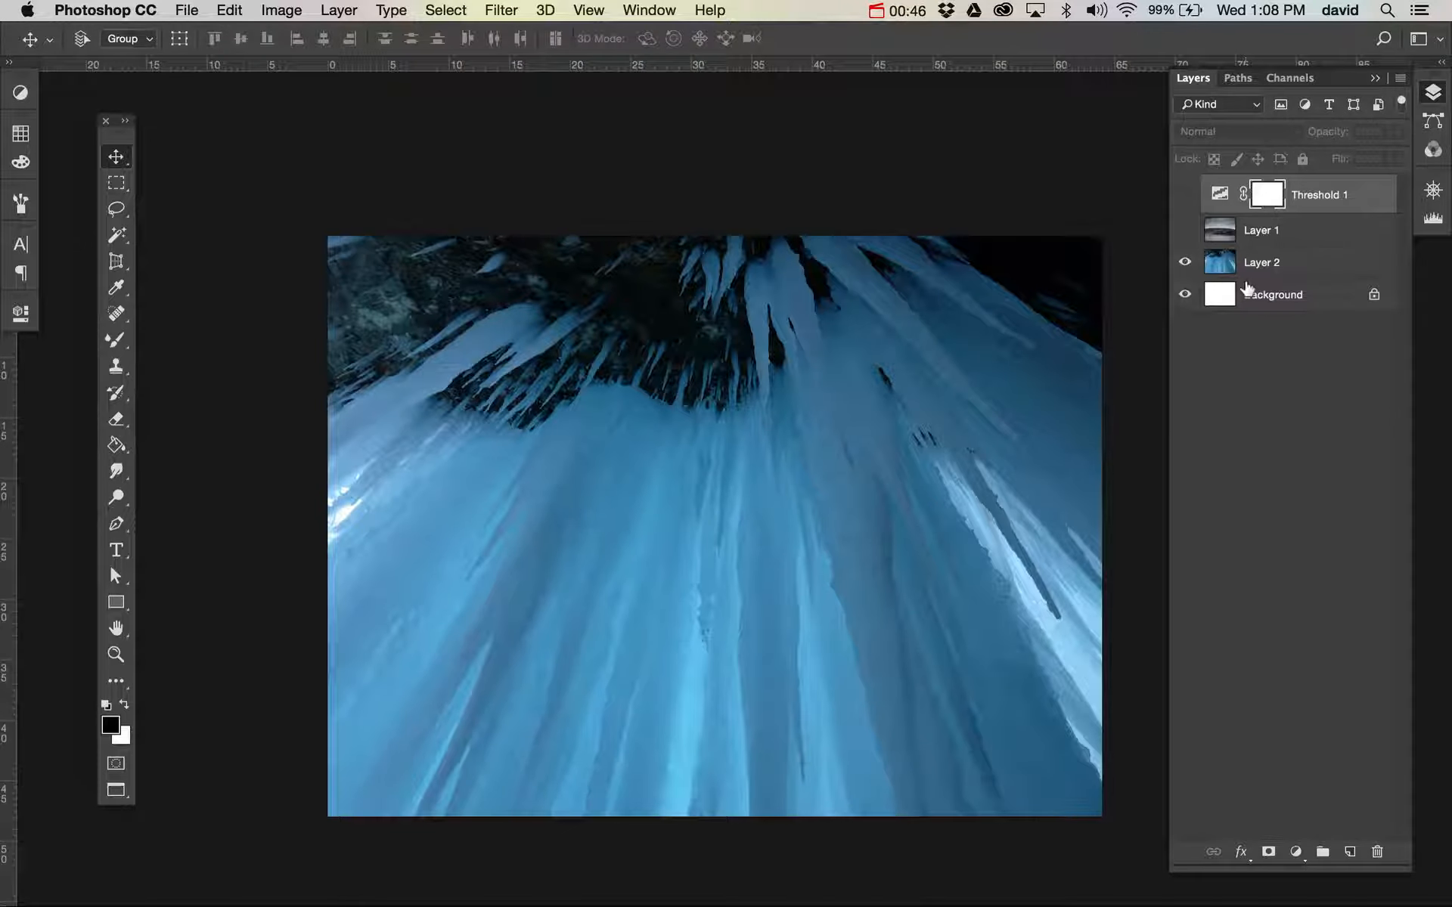
left_click(1185, 230)
left_click(1185, 195)
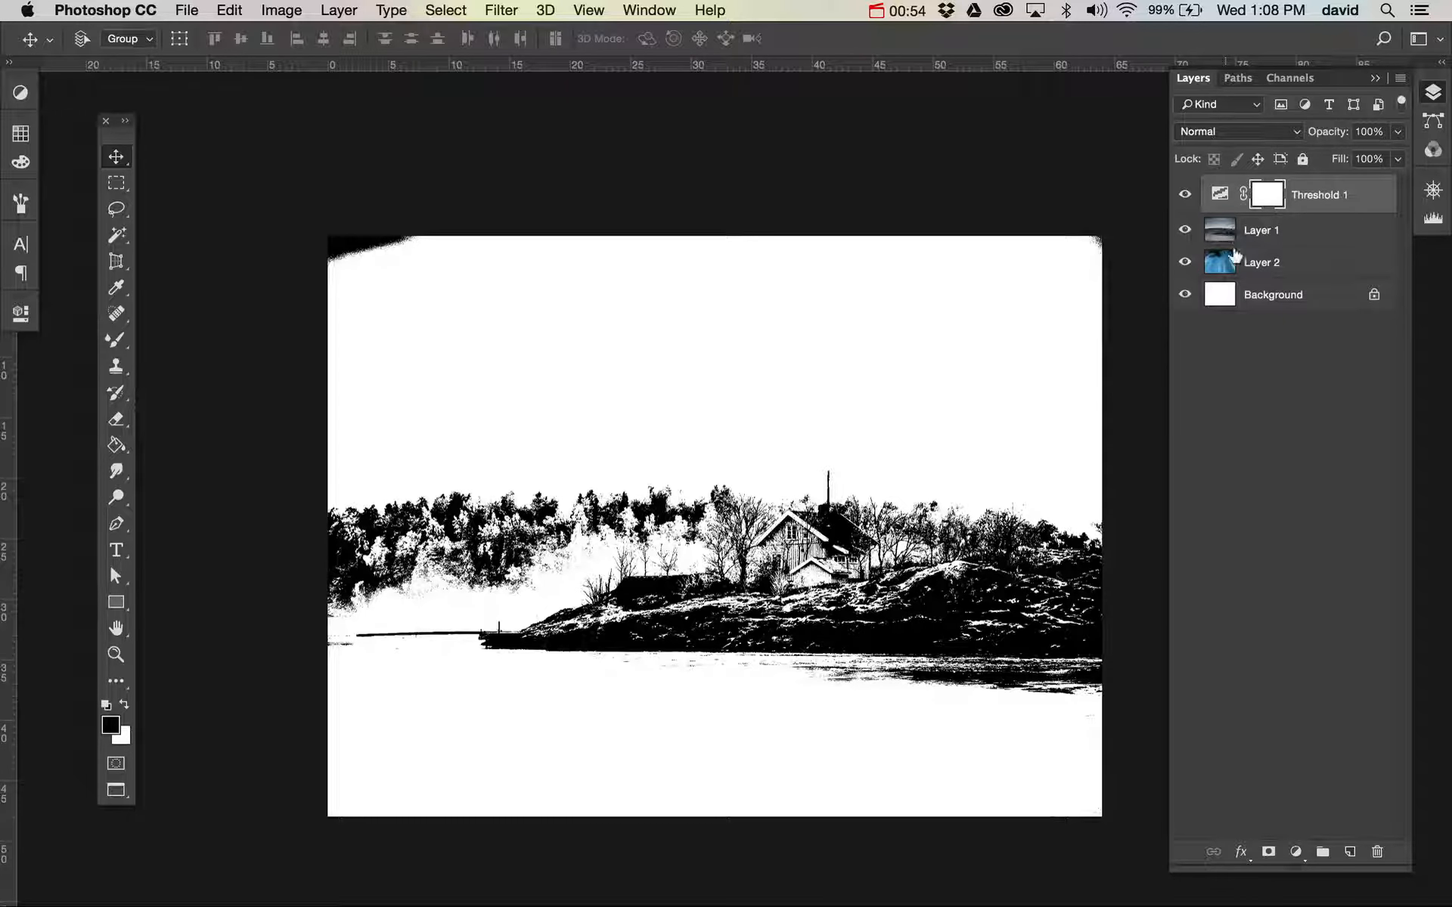
left_click(1186, 233)
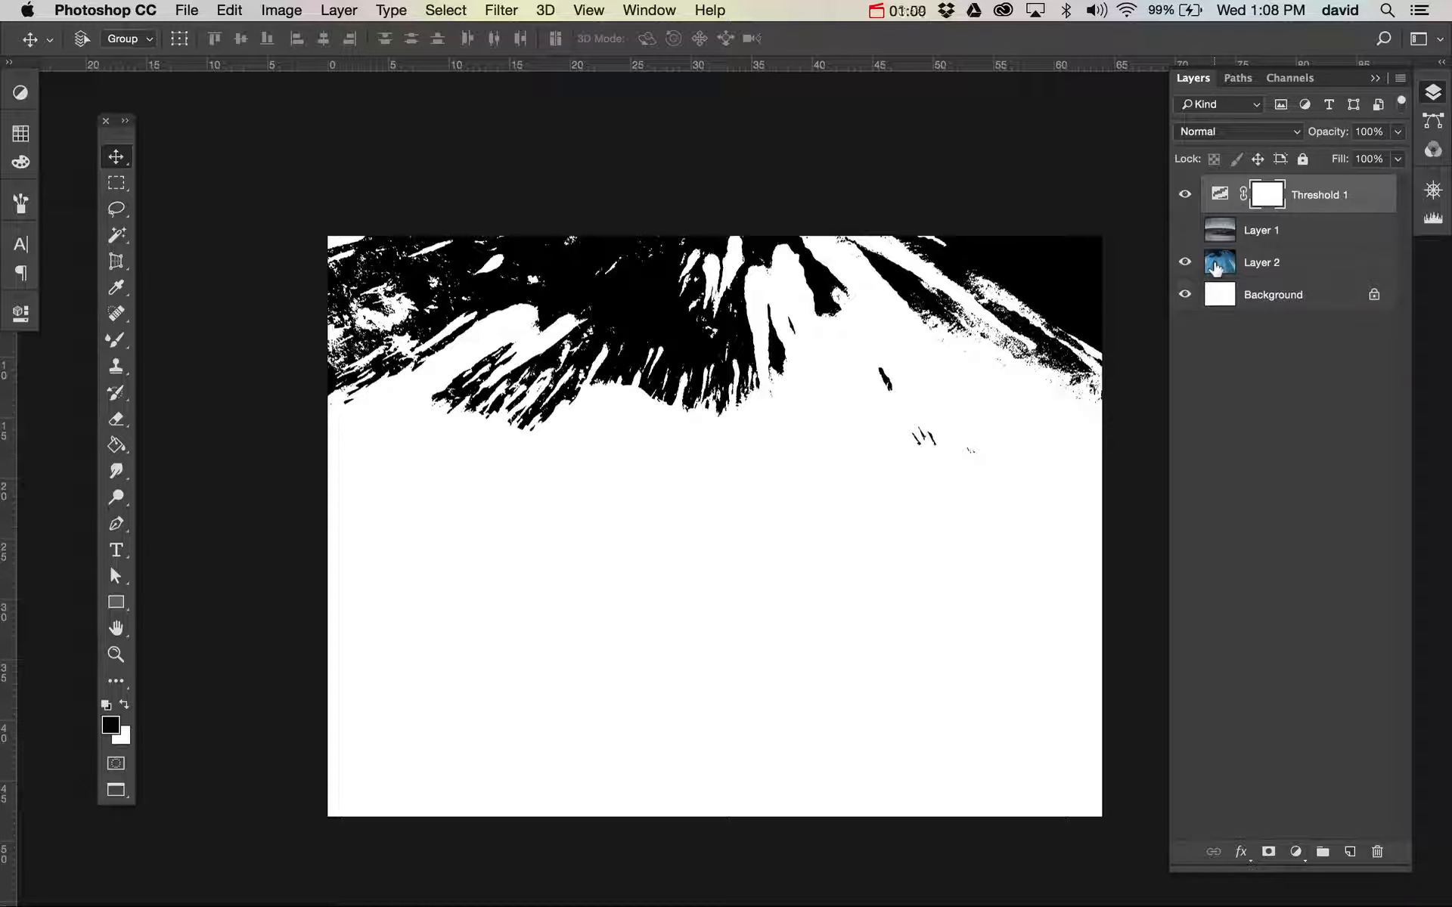
left_click(1185, 231)
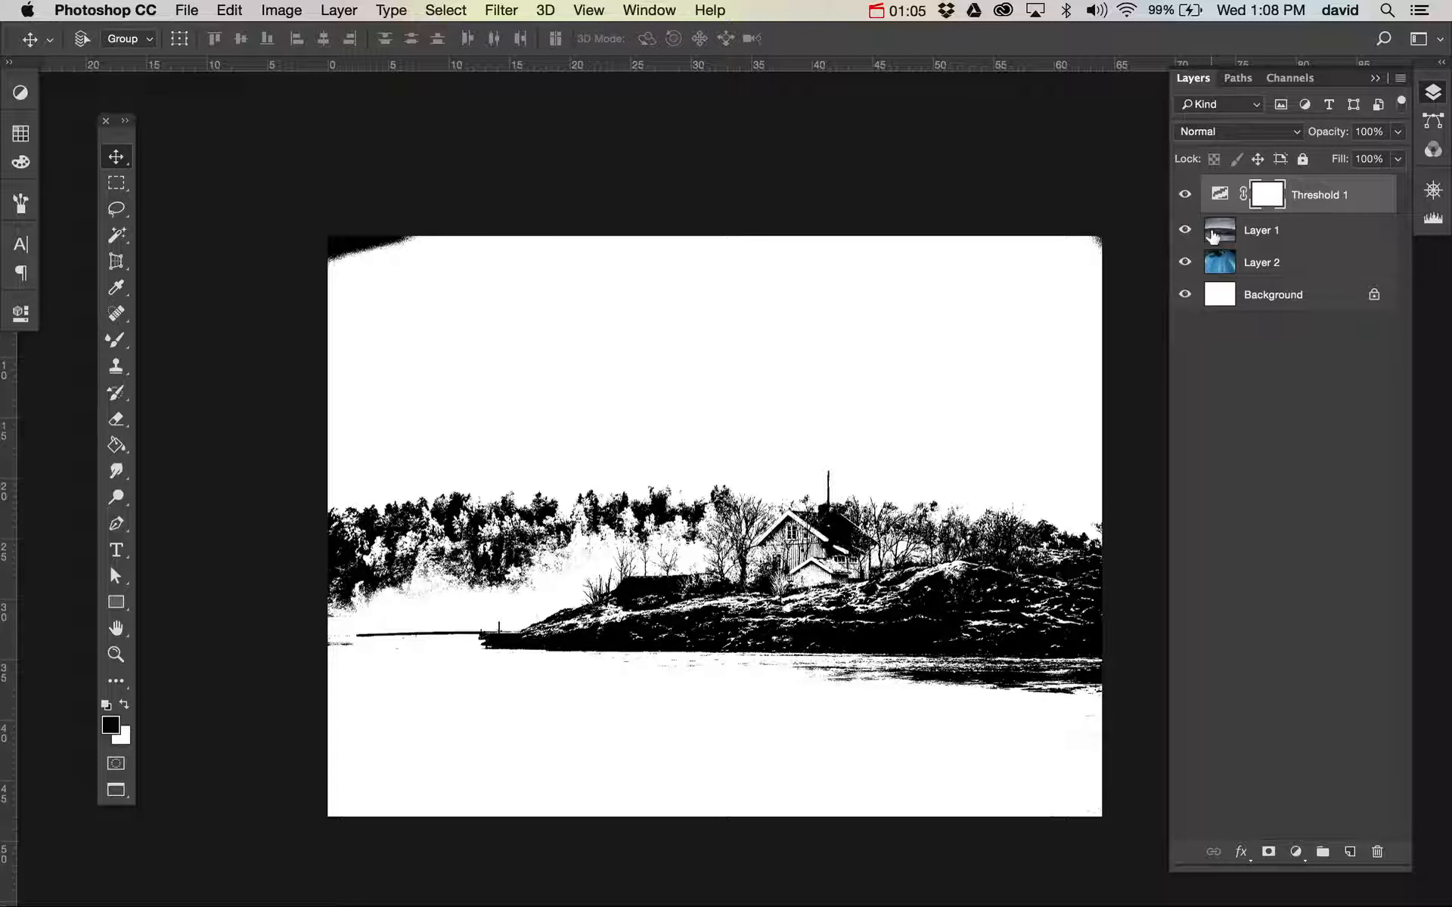
- Stamp all visible layers into a new layer on top, and hide the Threshold 1 and Layer 1 layers
left_click_drag(1212, 236, 1214, 239)
key("super+alt+shift+e")
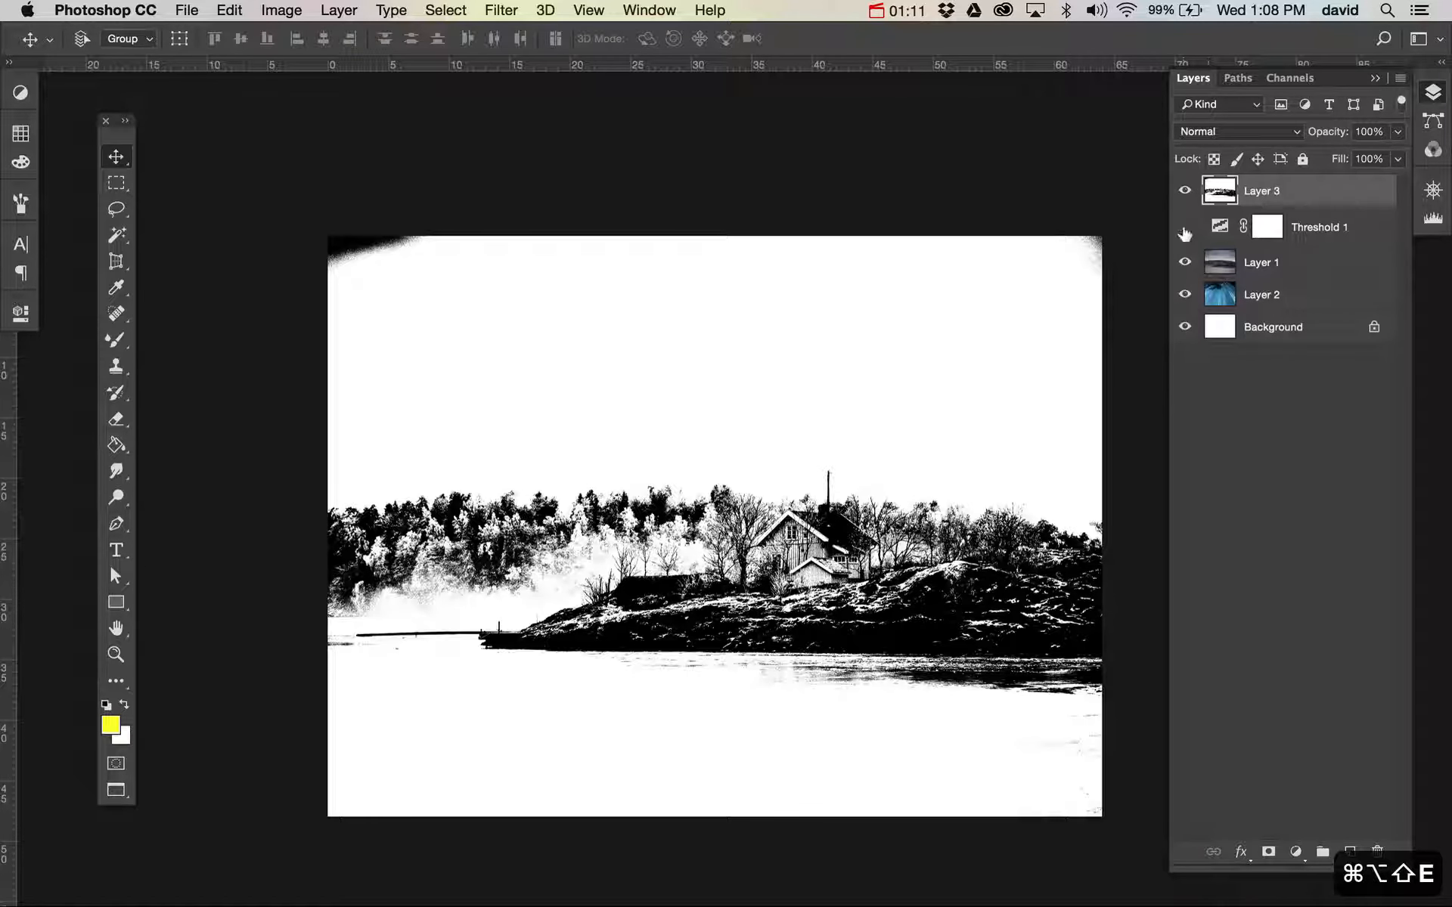
left_click_drag(1184, 235, 1184, 266)
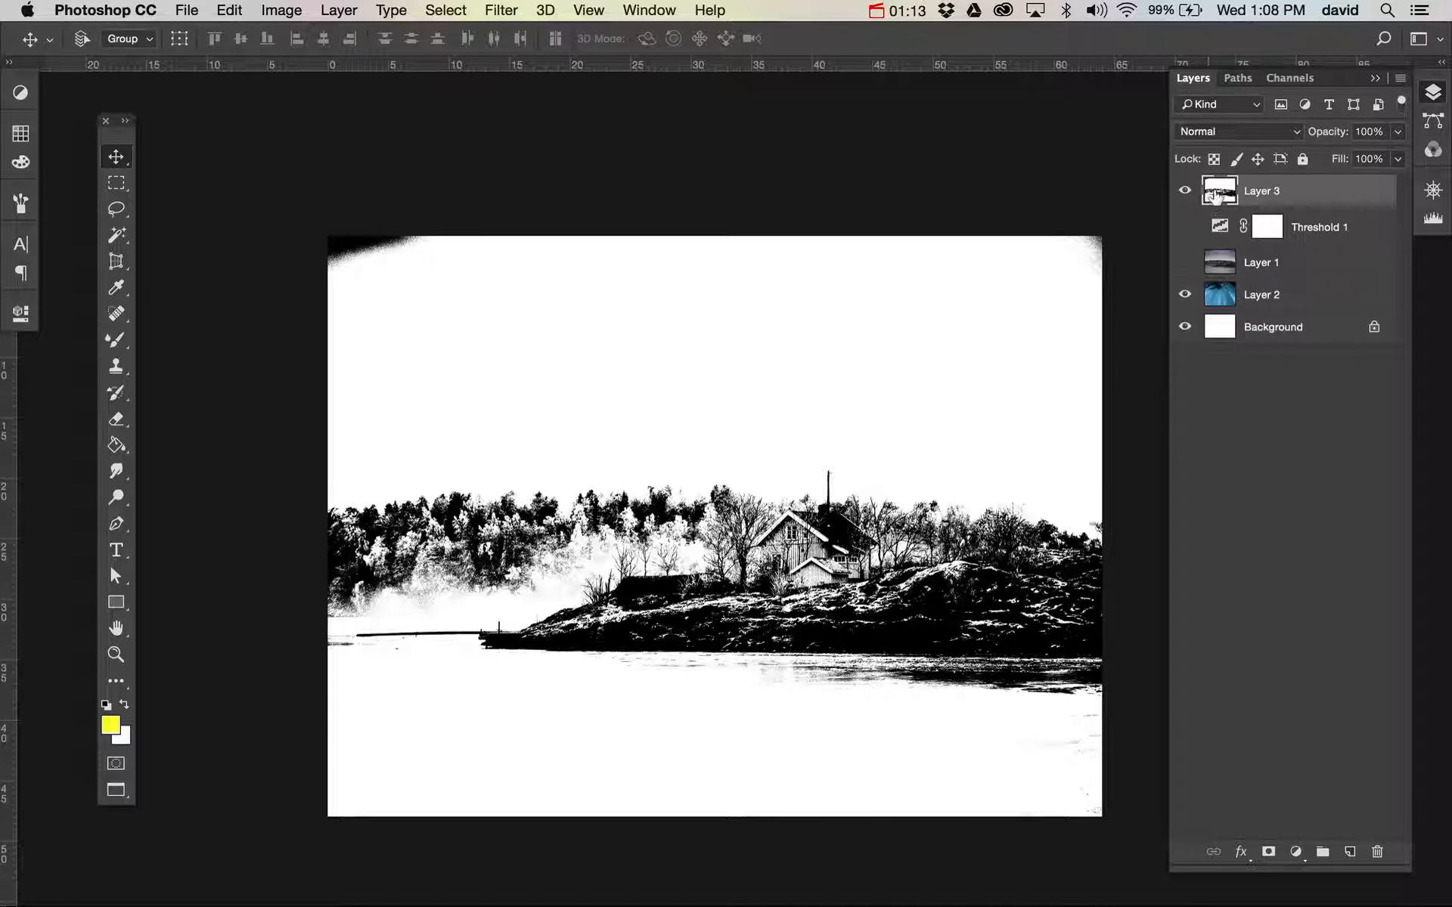
- Move the stamped threshold layer between Layer 1 and Layer 2 and set its blend mode to Multiply
left_click_drag(1212, 196, 1221, 272)
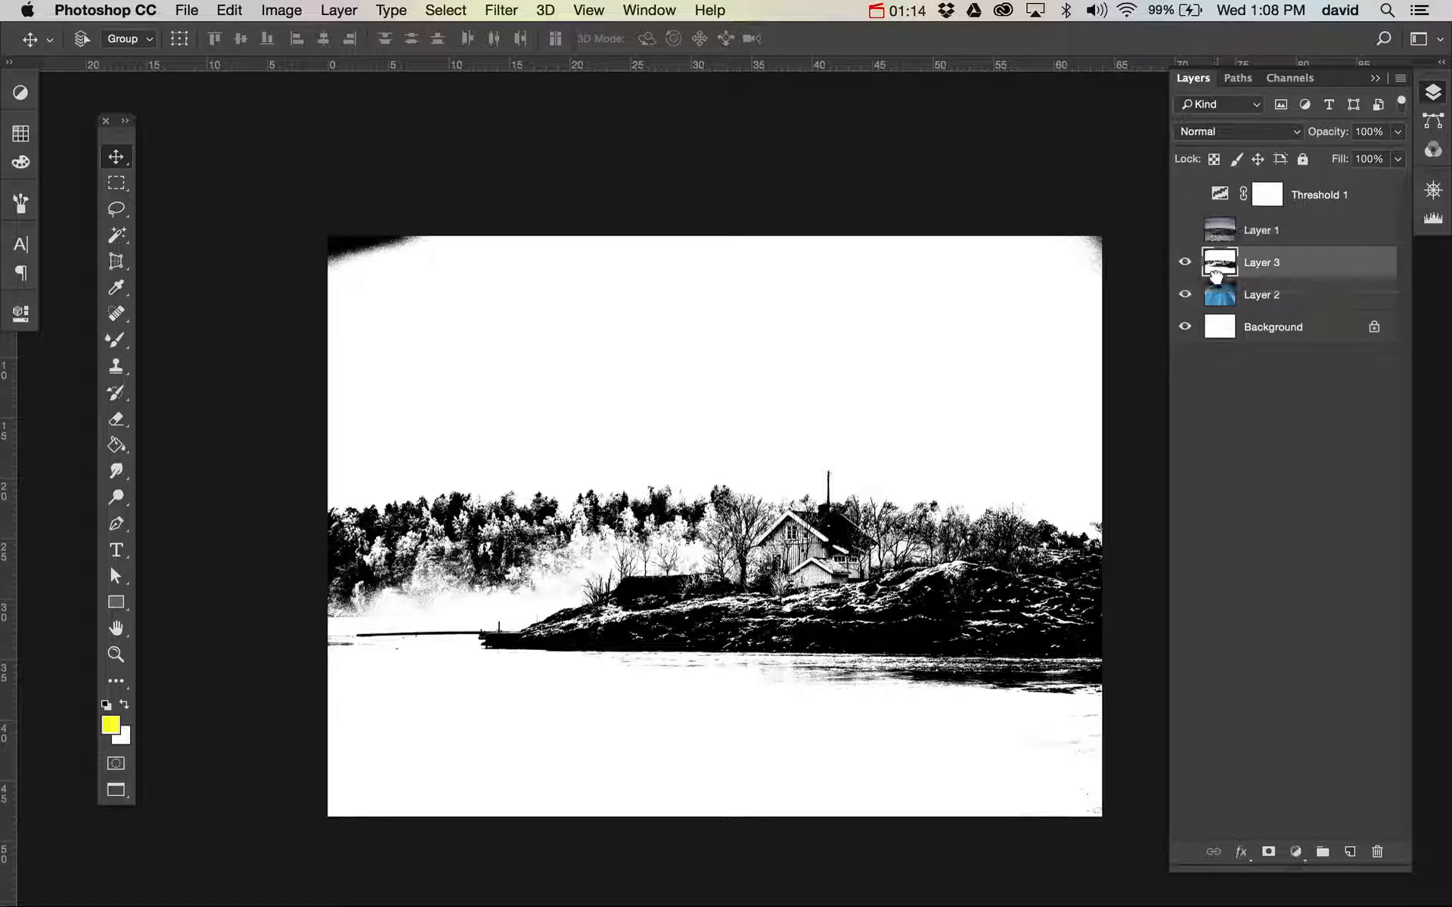
left_click(1232, 134)
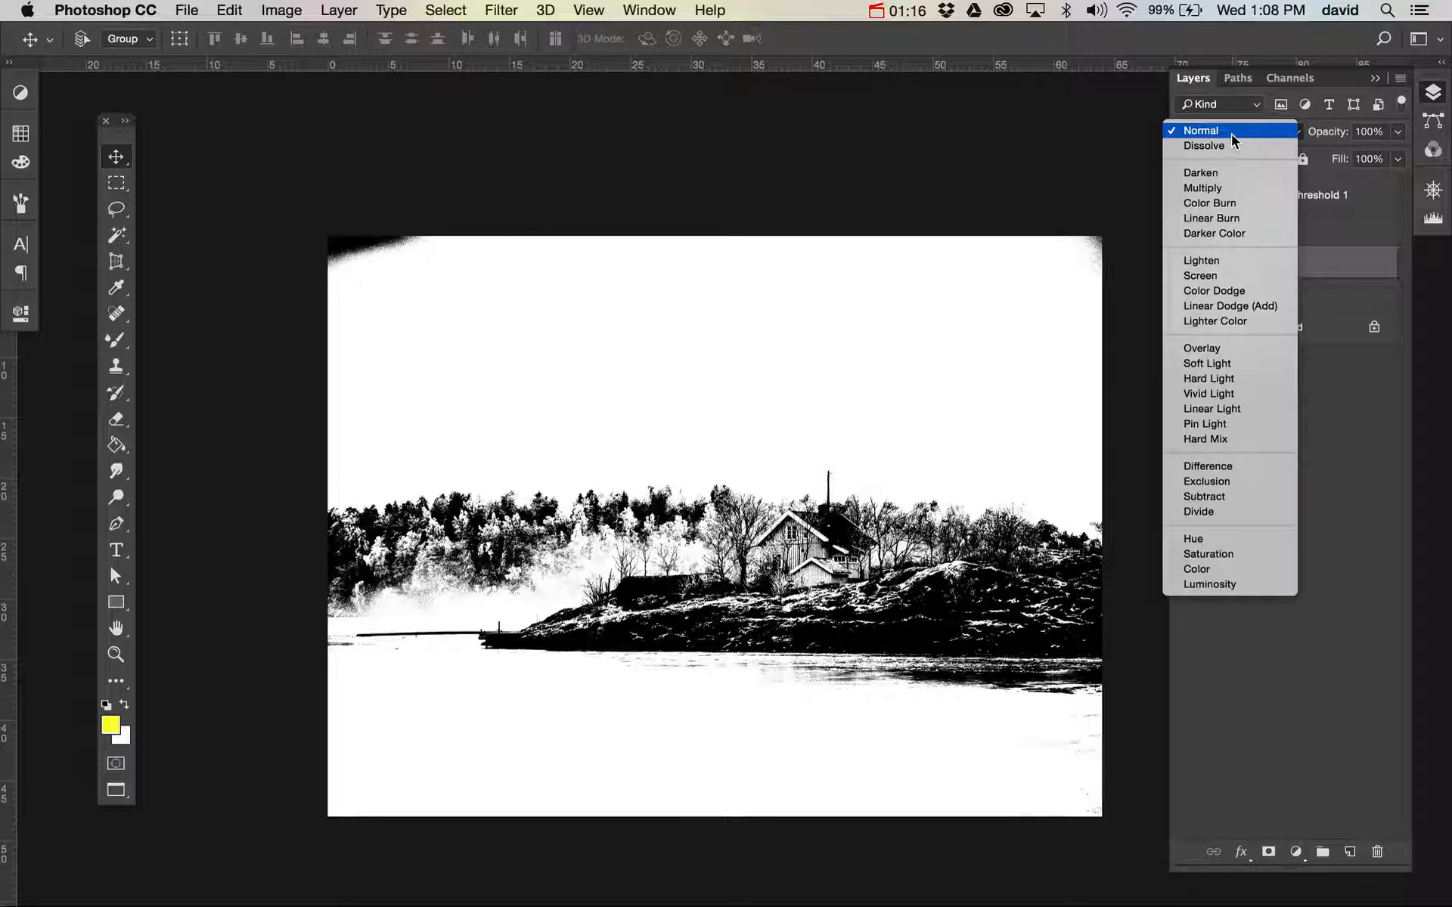
left_click(1234, 189)
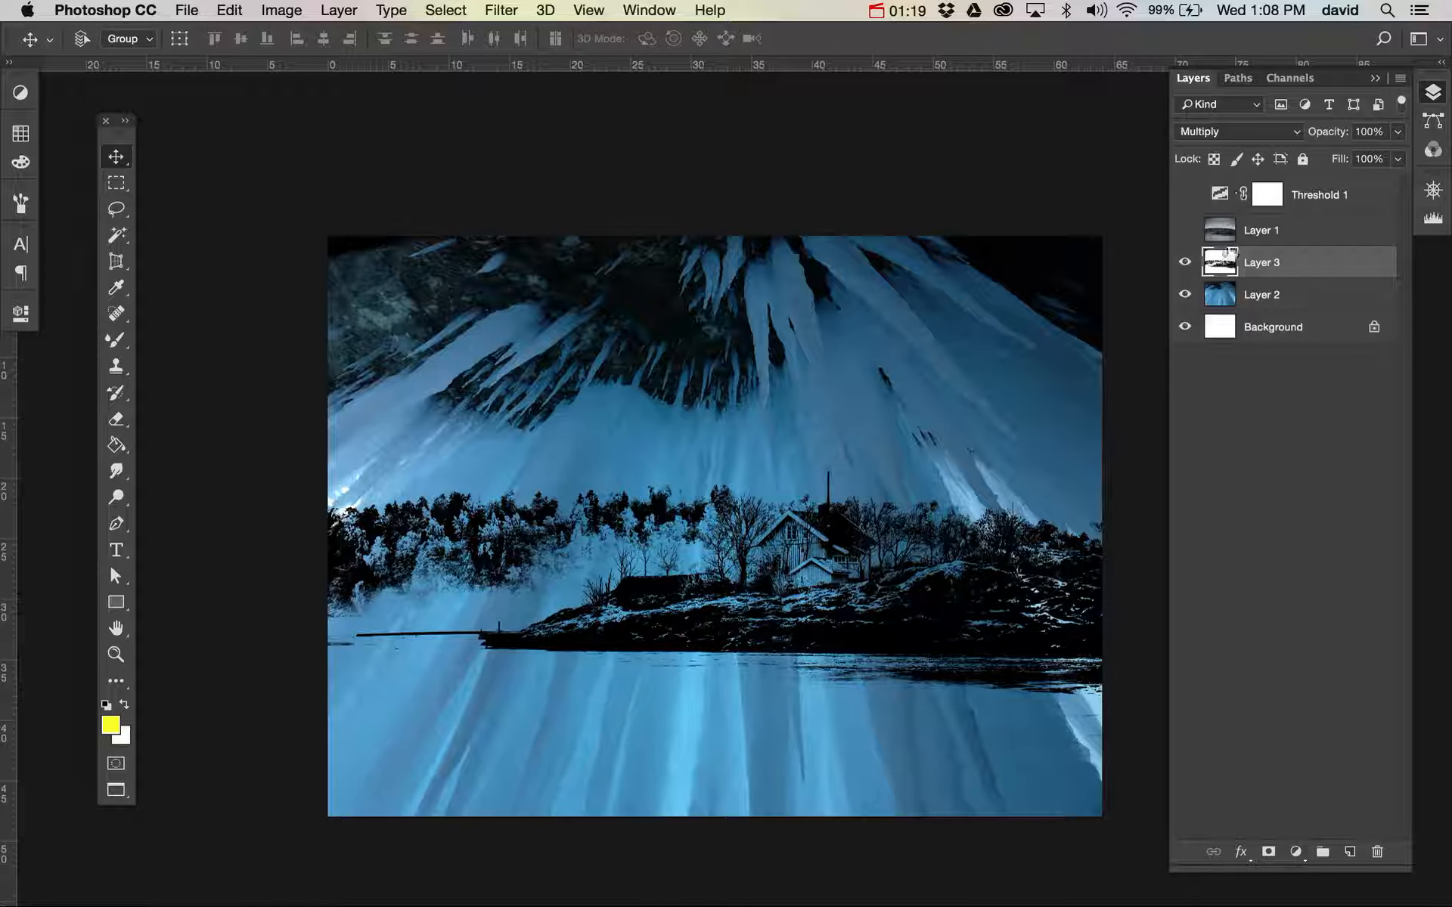
- Move the Layer 3 landscape down to the canvas's lower edge and delete the strip along the layer's upper edge
key("v")
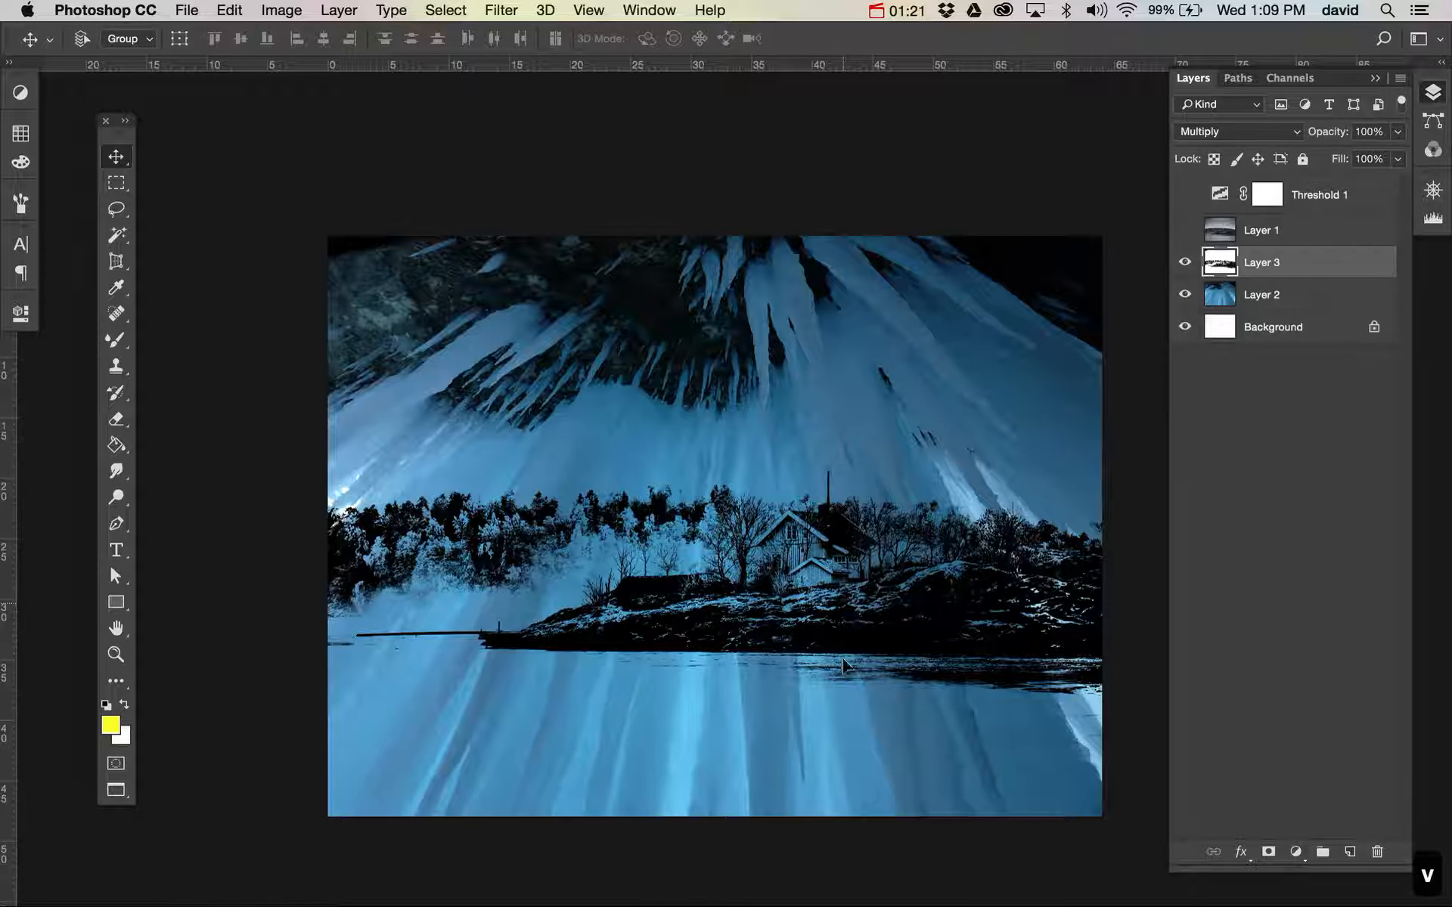
left_click_drag(843, 665, 837, 788)
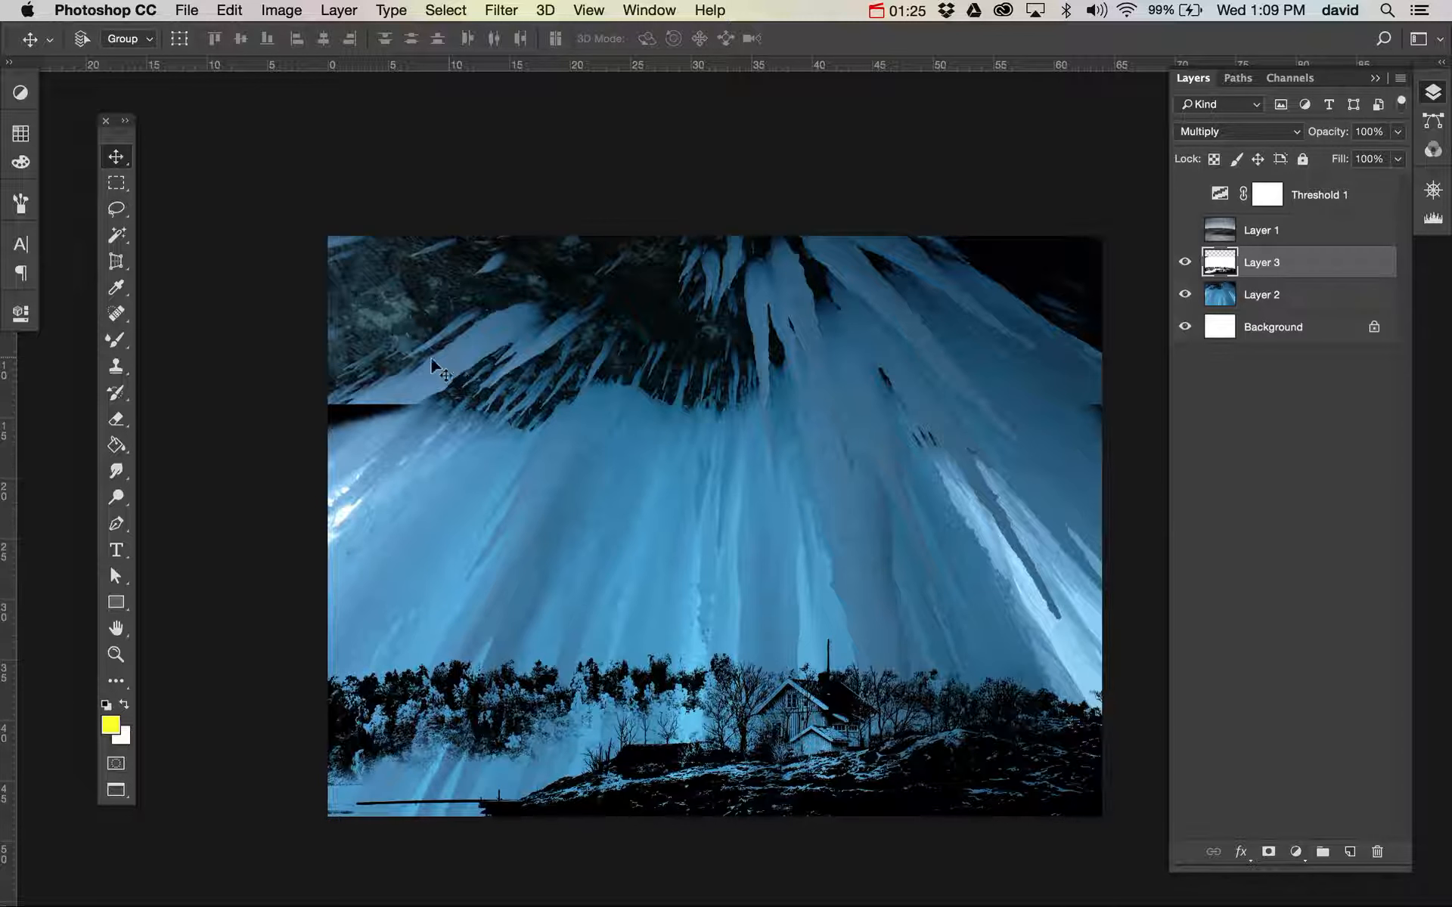
key("m")
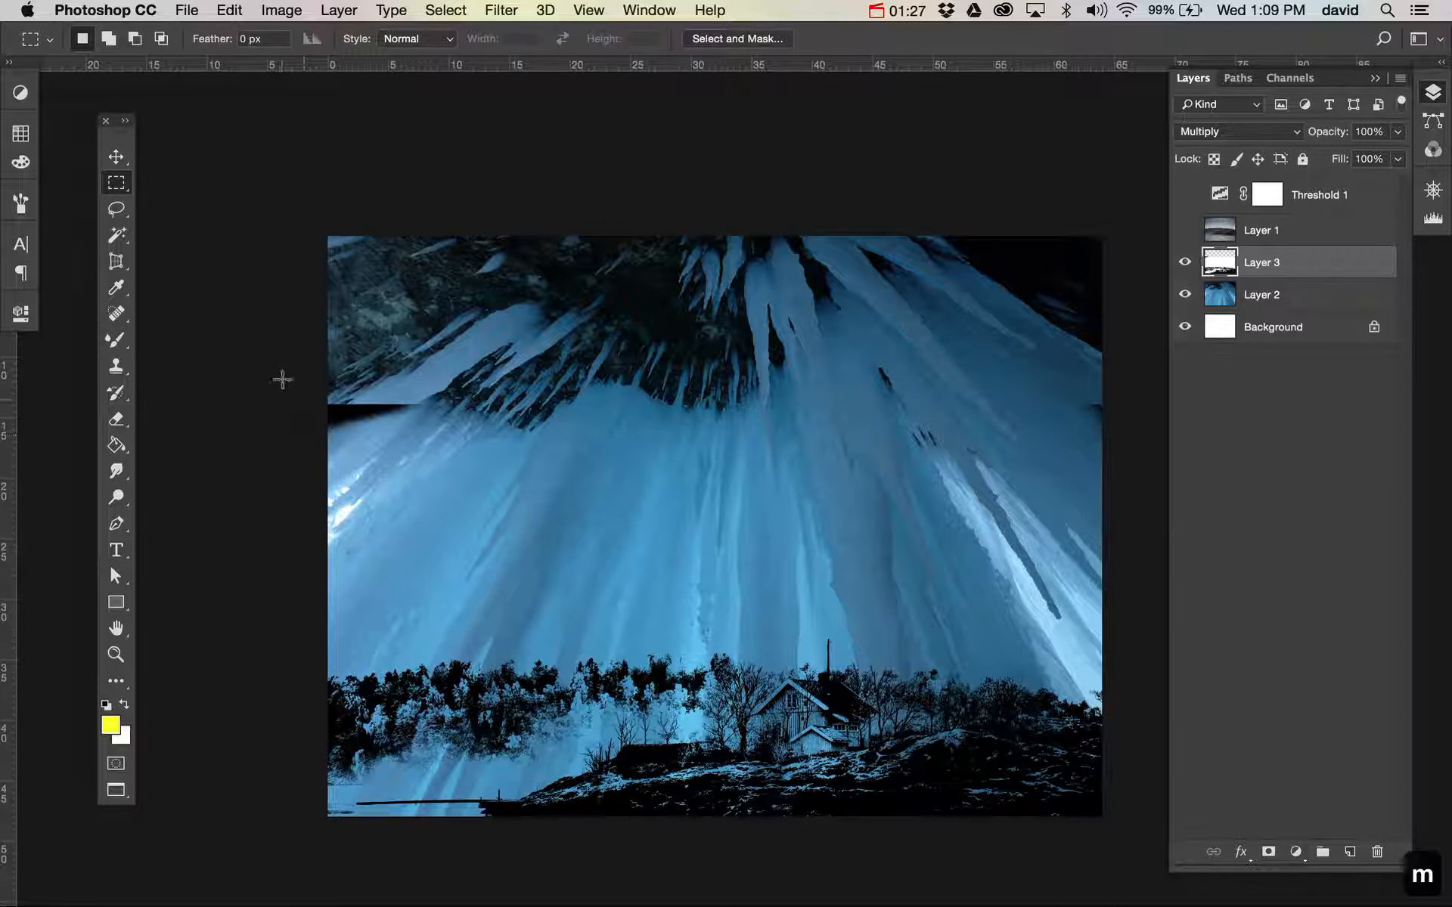
left_click_drag(282, 381, 1121, 522)
key("BackSpace")
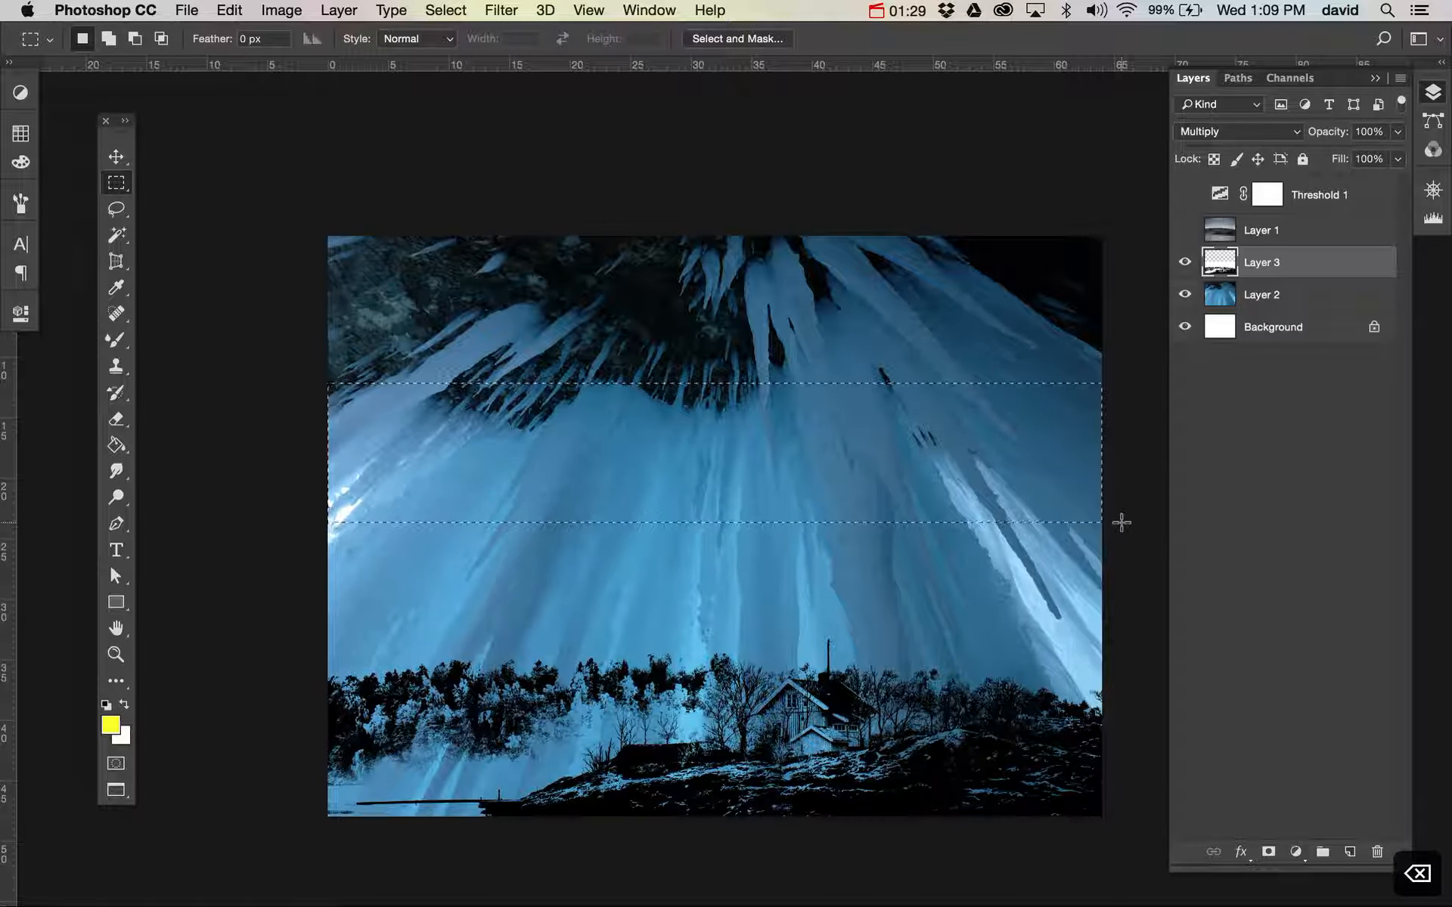
key("super+d")
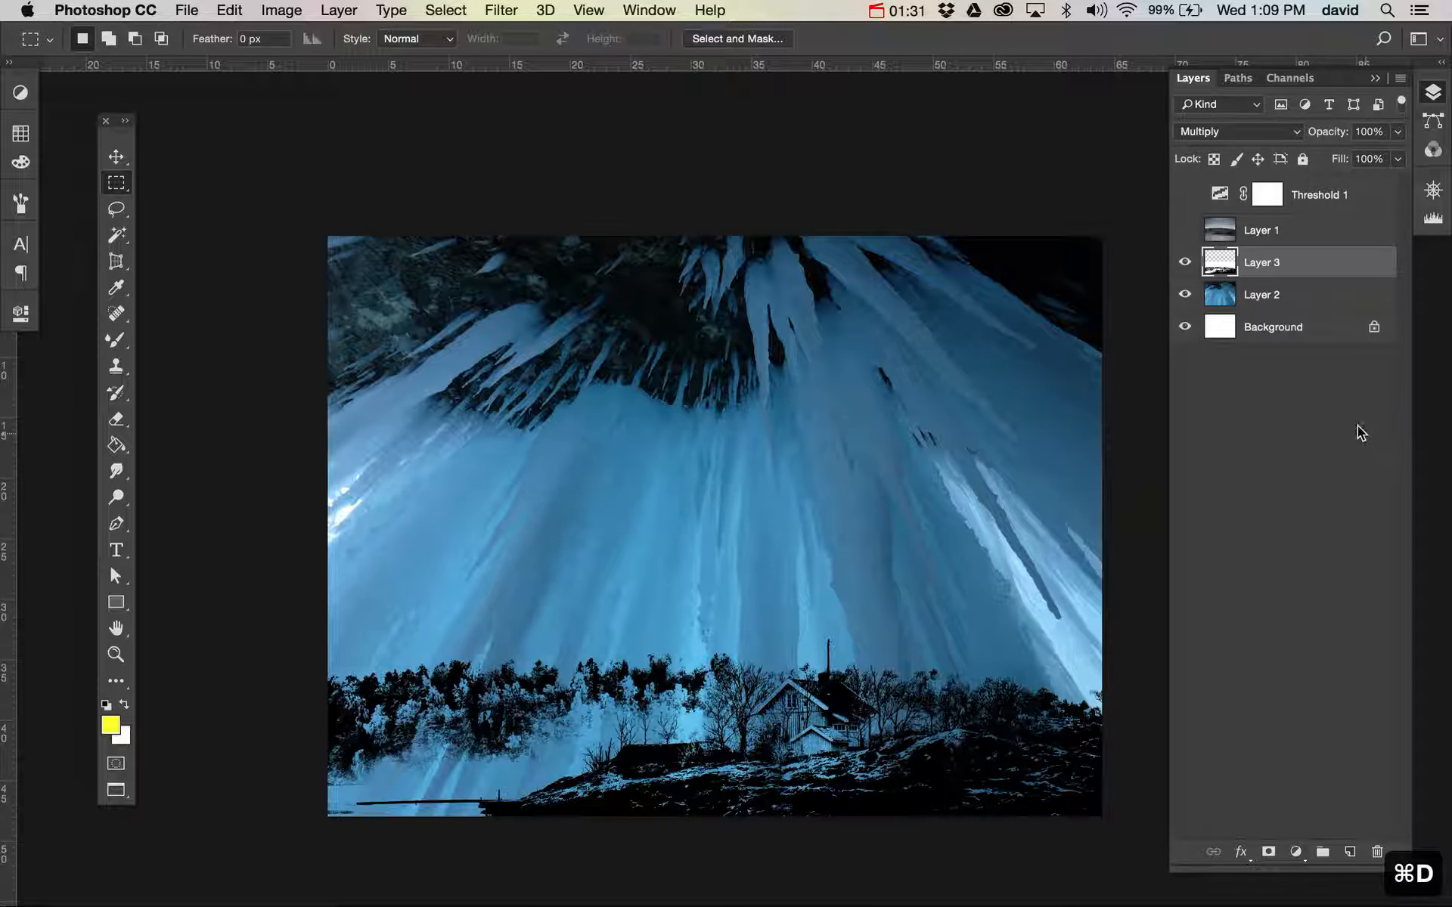
- Change the blend mode of Layer 3 to Screen
key("v")
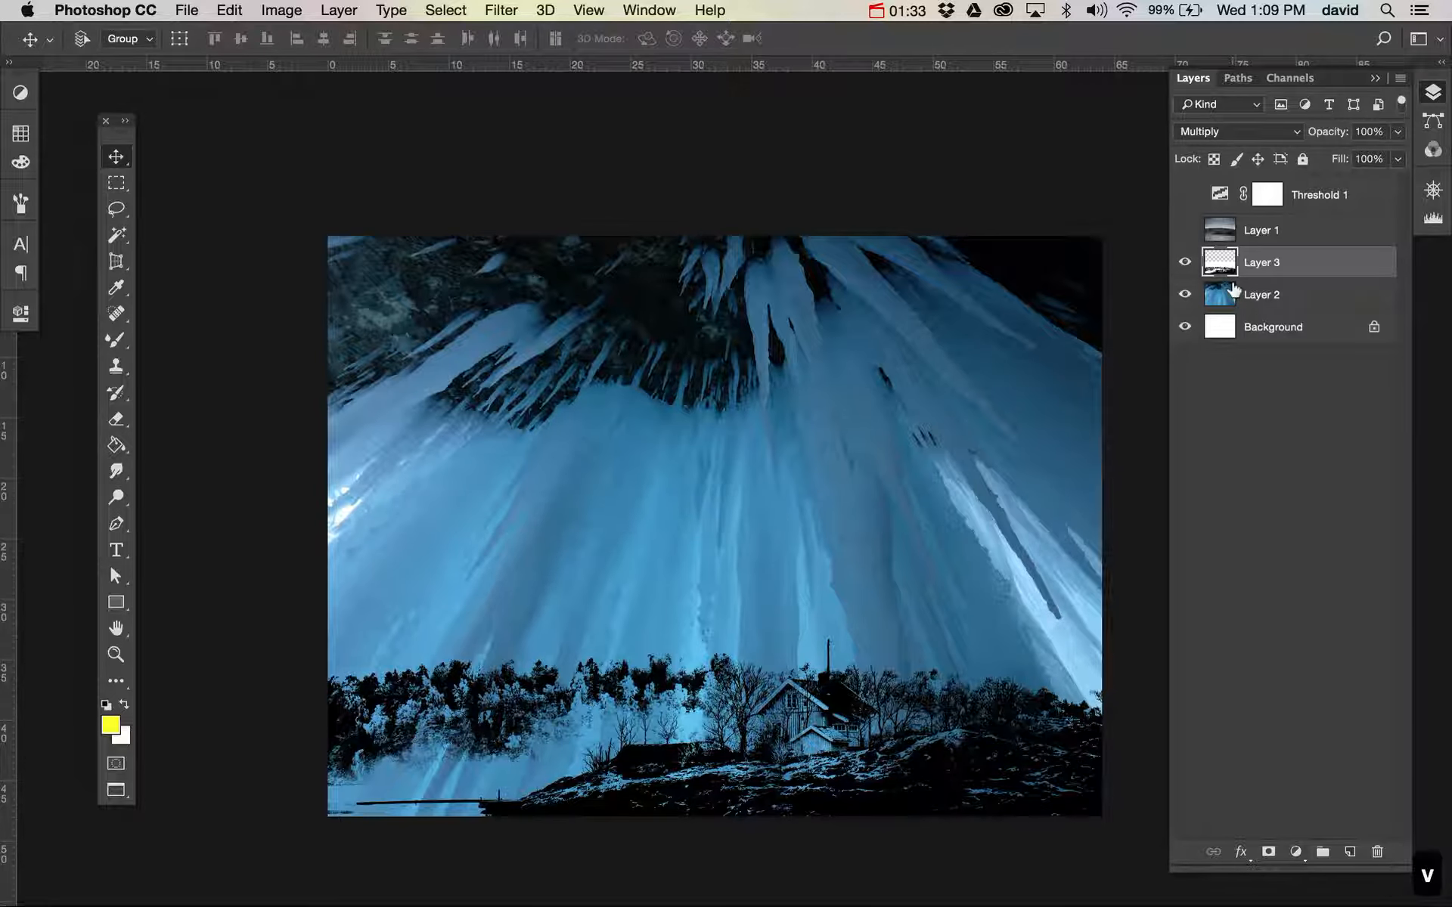
key("shift+plus")
key("shift+plus")
key("shift+plus")
key("shift+plus")
key("shift+plus")
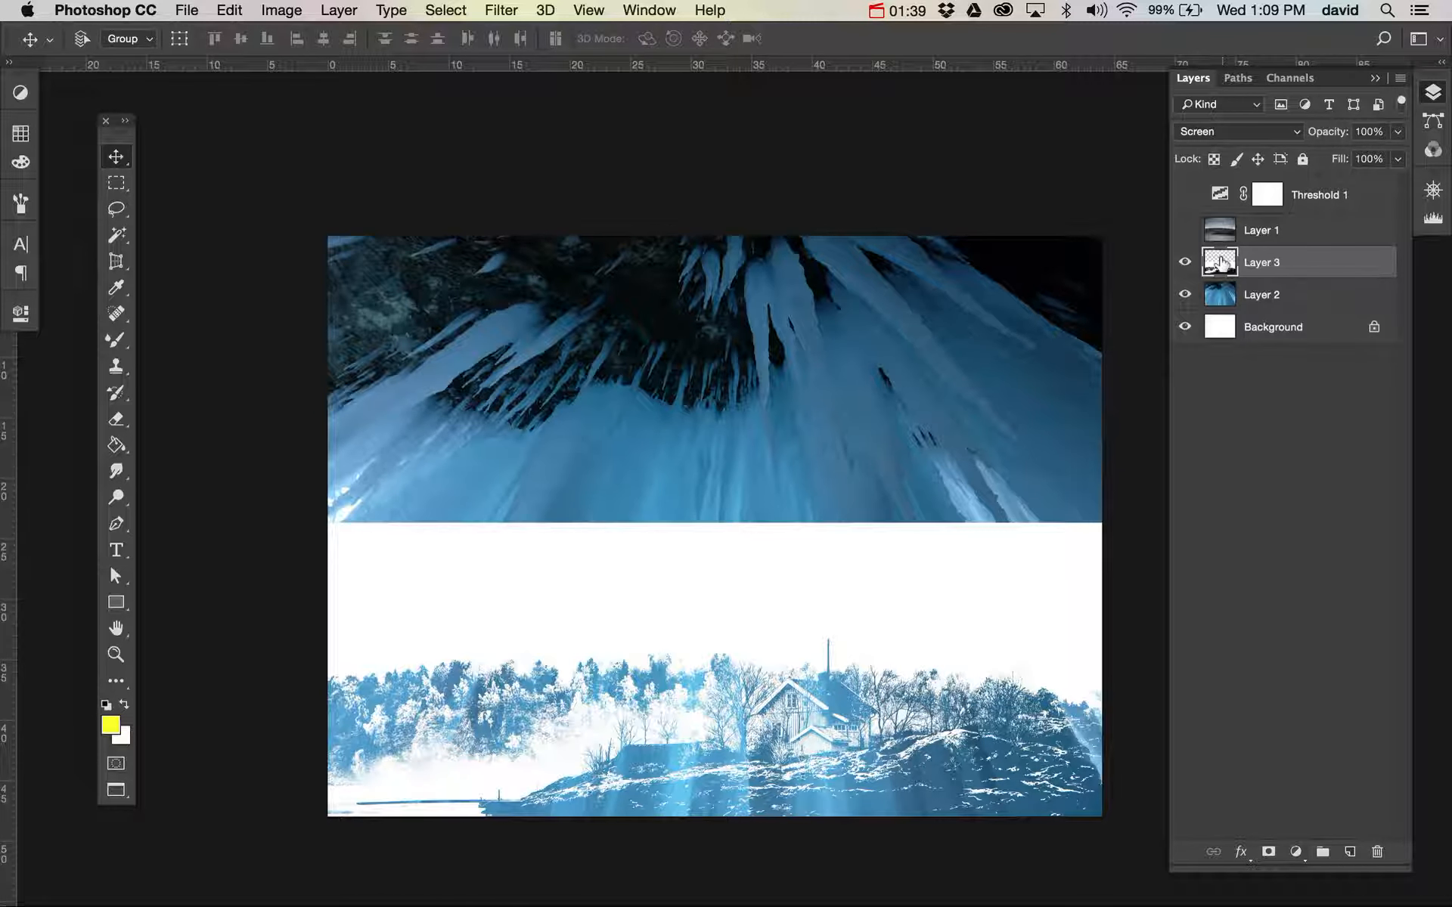
- Fill the empty upper part of Layer 3 with the white background colour using a rectangular selection, and deselect
key("m")
left_click_drag(1112, 558, 266, 98)
key("super+BackSpace")
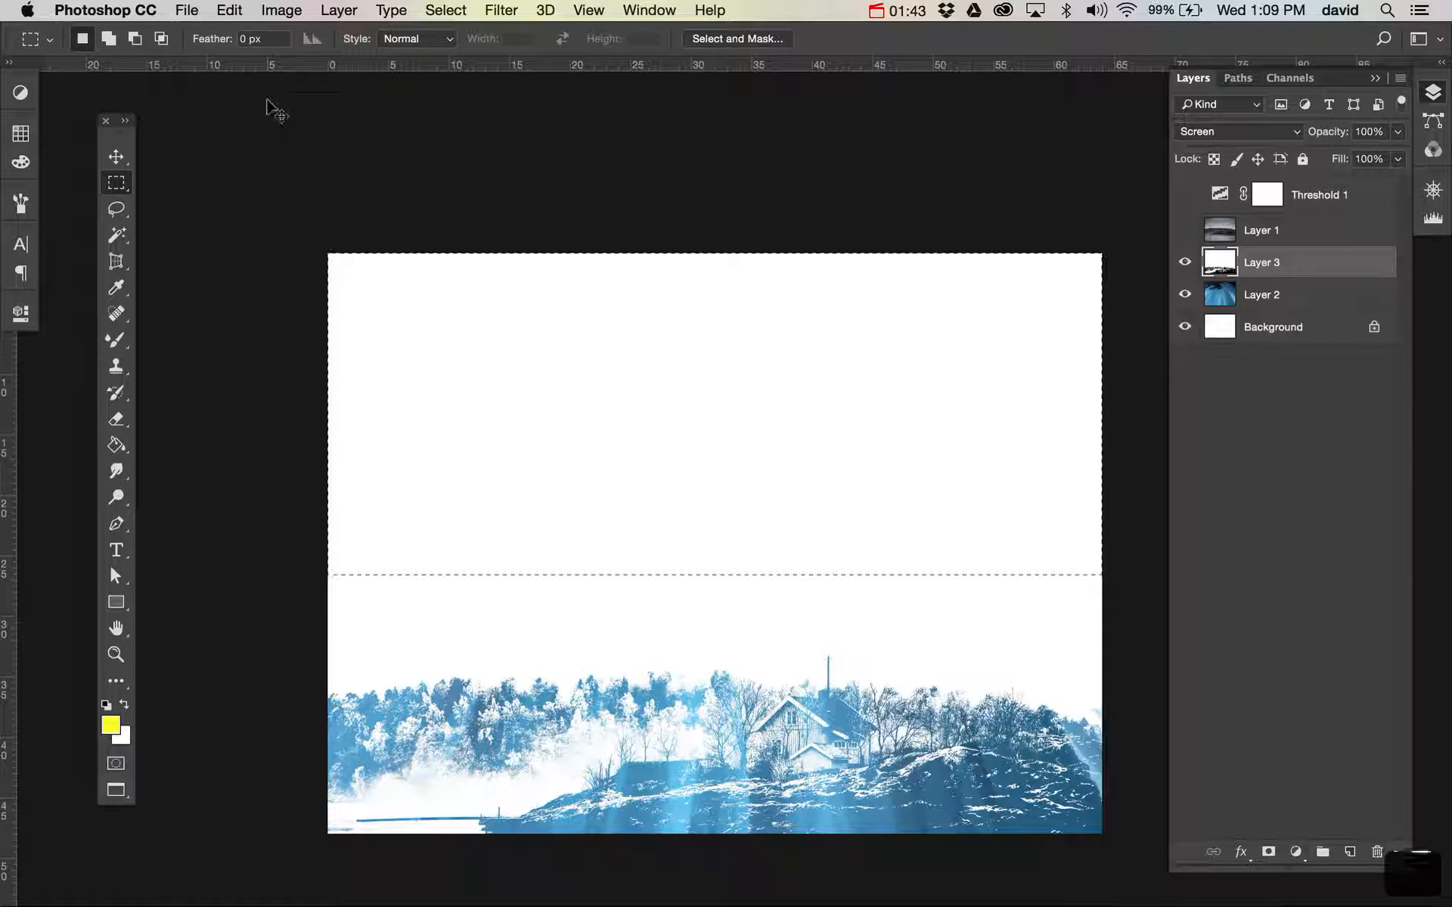
key("super+d")
- Try successive blend modes on Layer 3, including Linear Dodge (Add), Vivid Light and Hard Mix, and settle on Pin Light
scroll(691, 590, "down", 3)
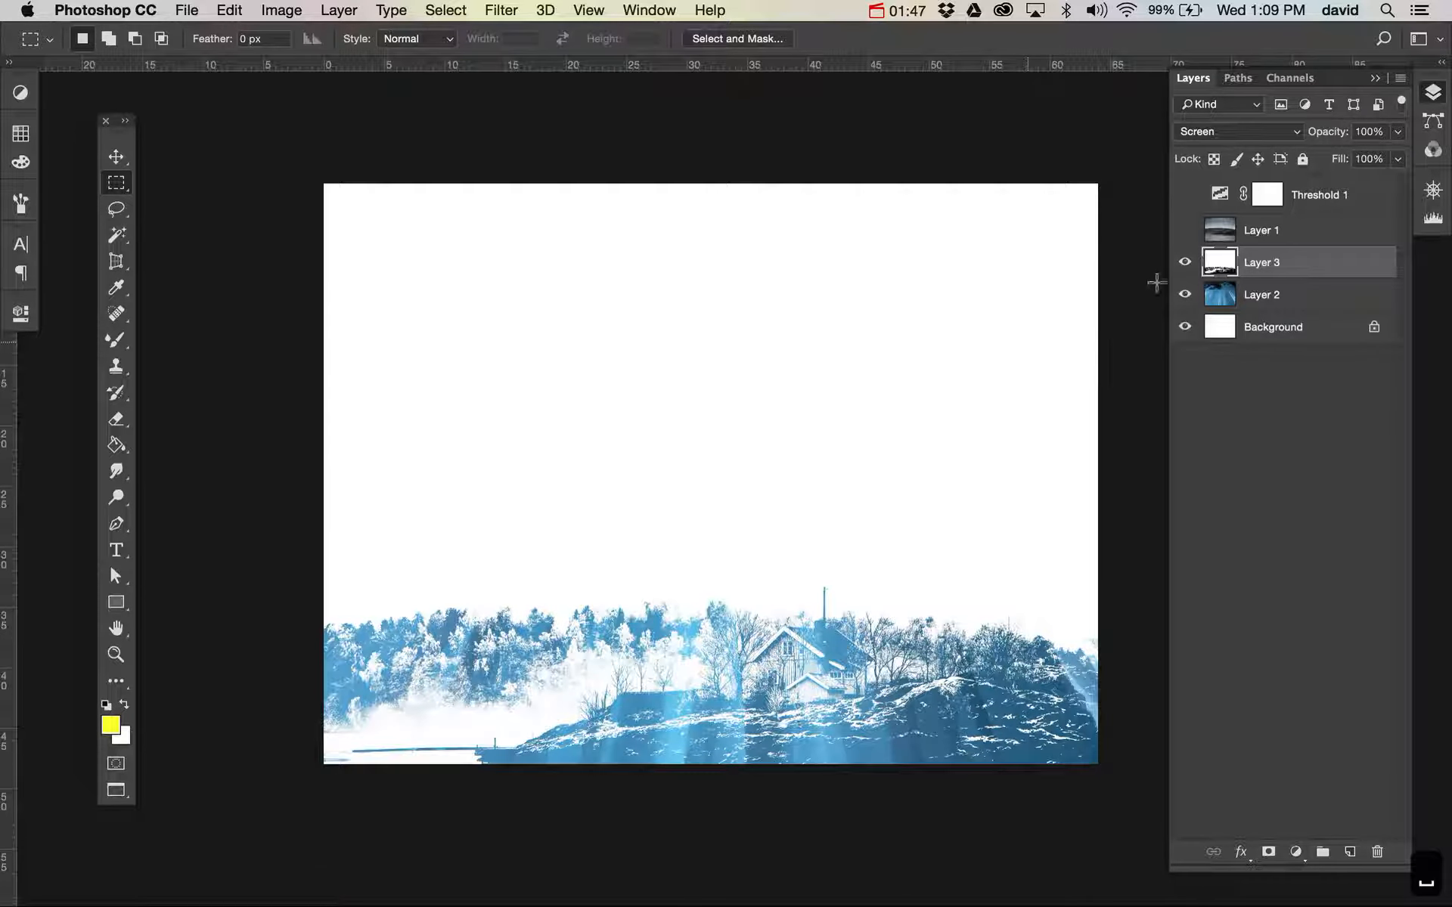
key("c")
key("v")
key("shift+plus")
key("shift+plus")
key("shift+plus")
key("shift+plus")
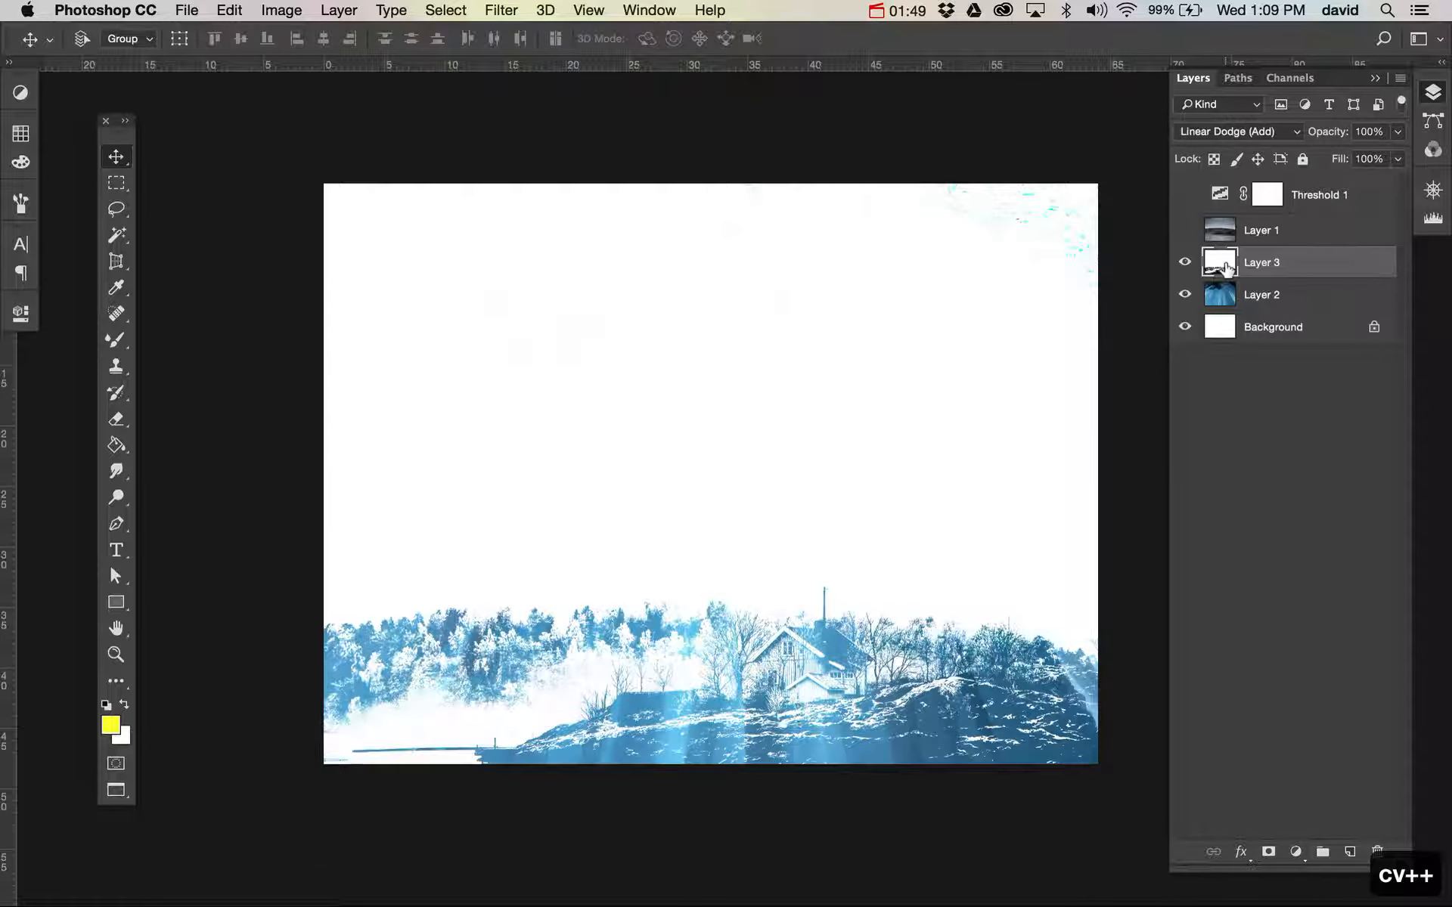
key("shift+plus")
key("shift+plus")
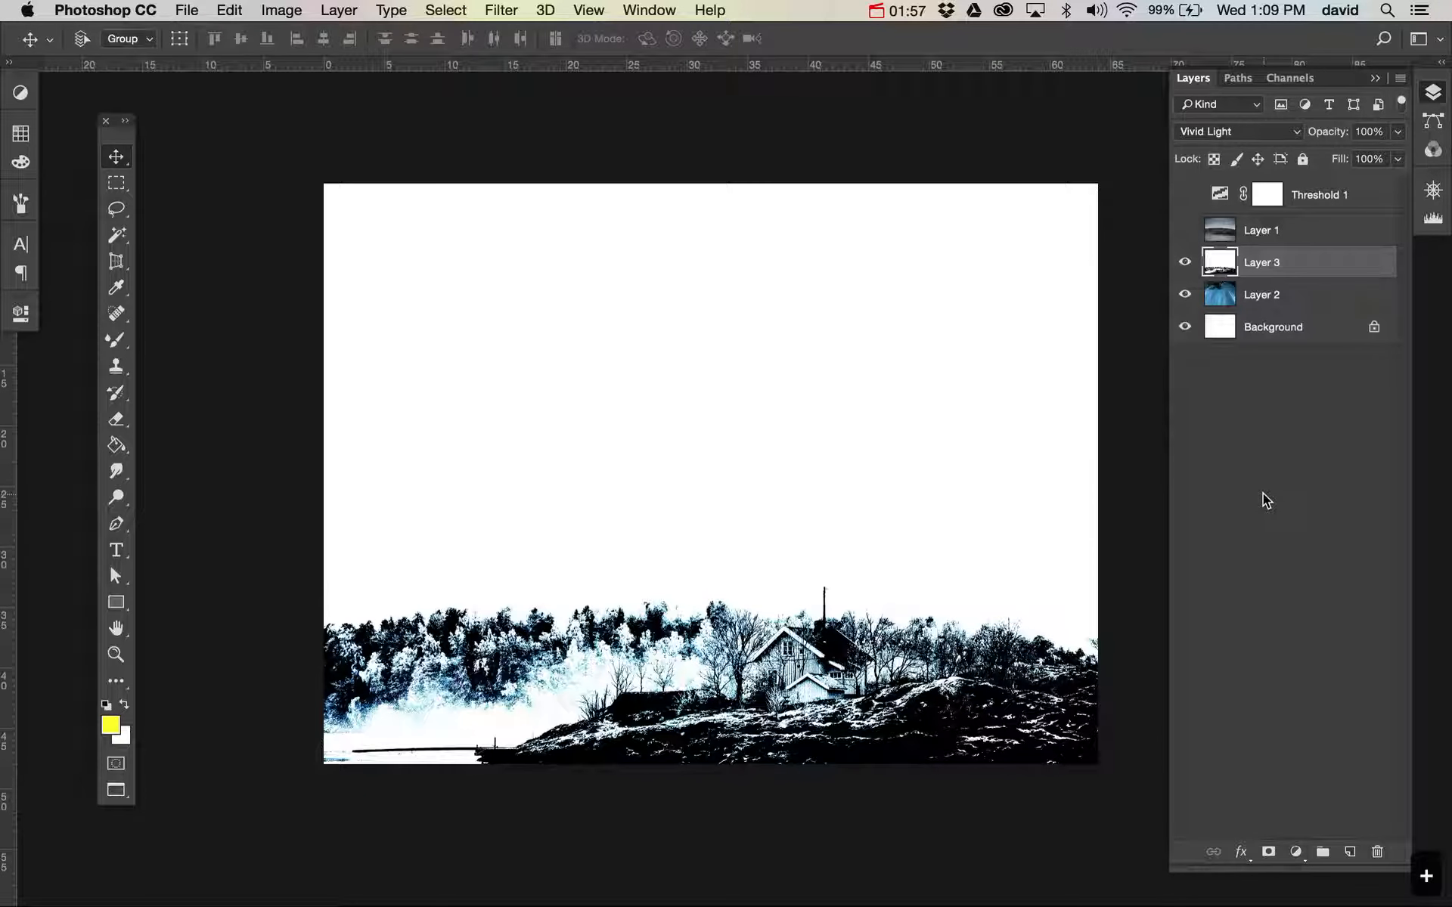
key("shift+plus")
key("shift+plus")
key("shift+plus")
key("shift+plus")
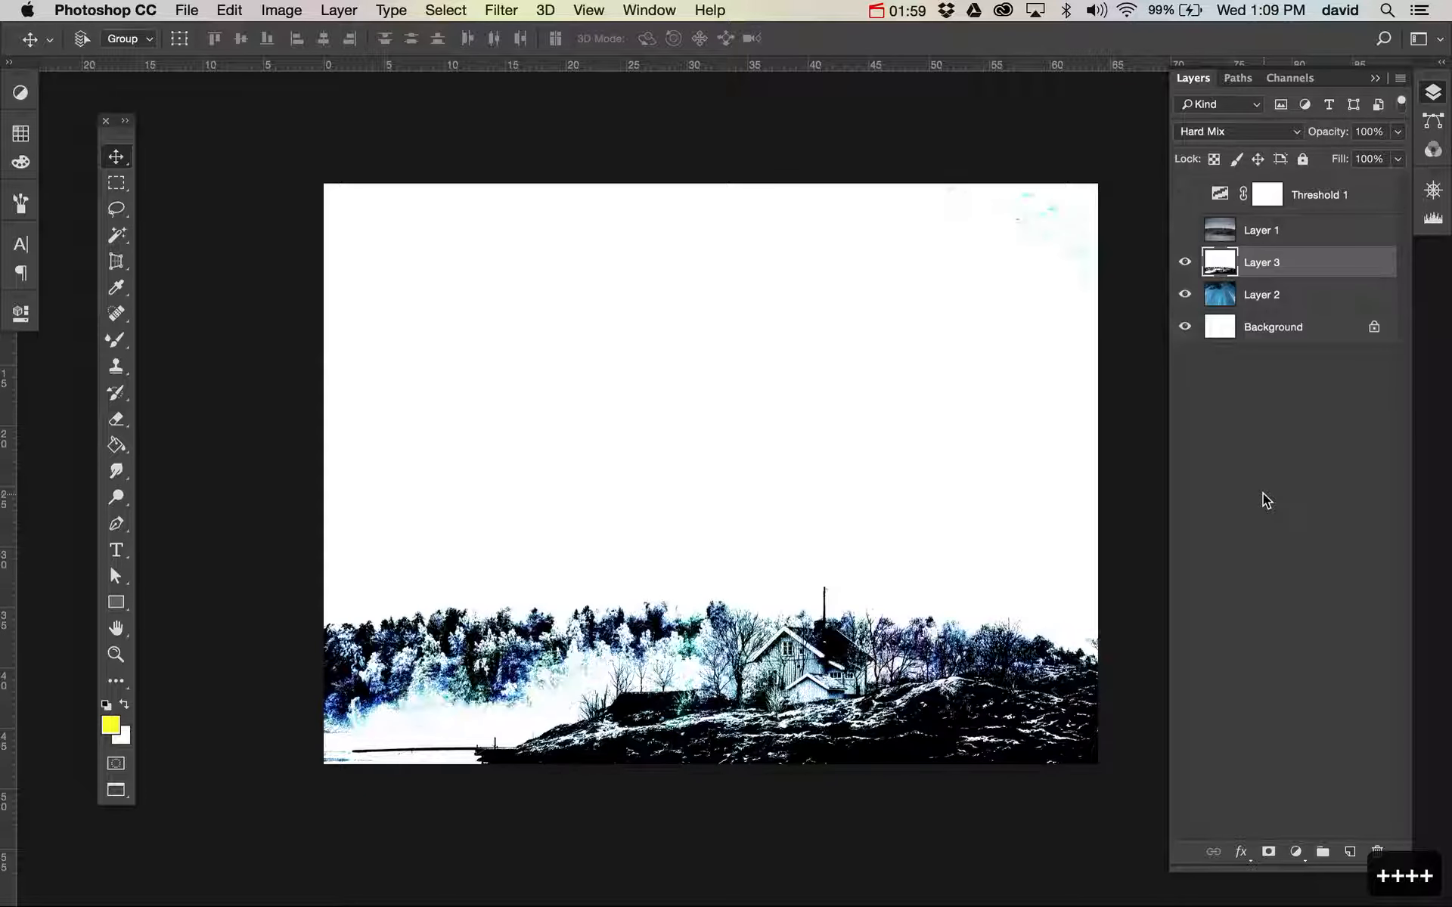
key("shift+minus")
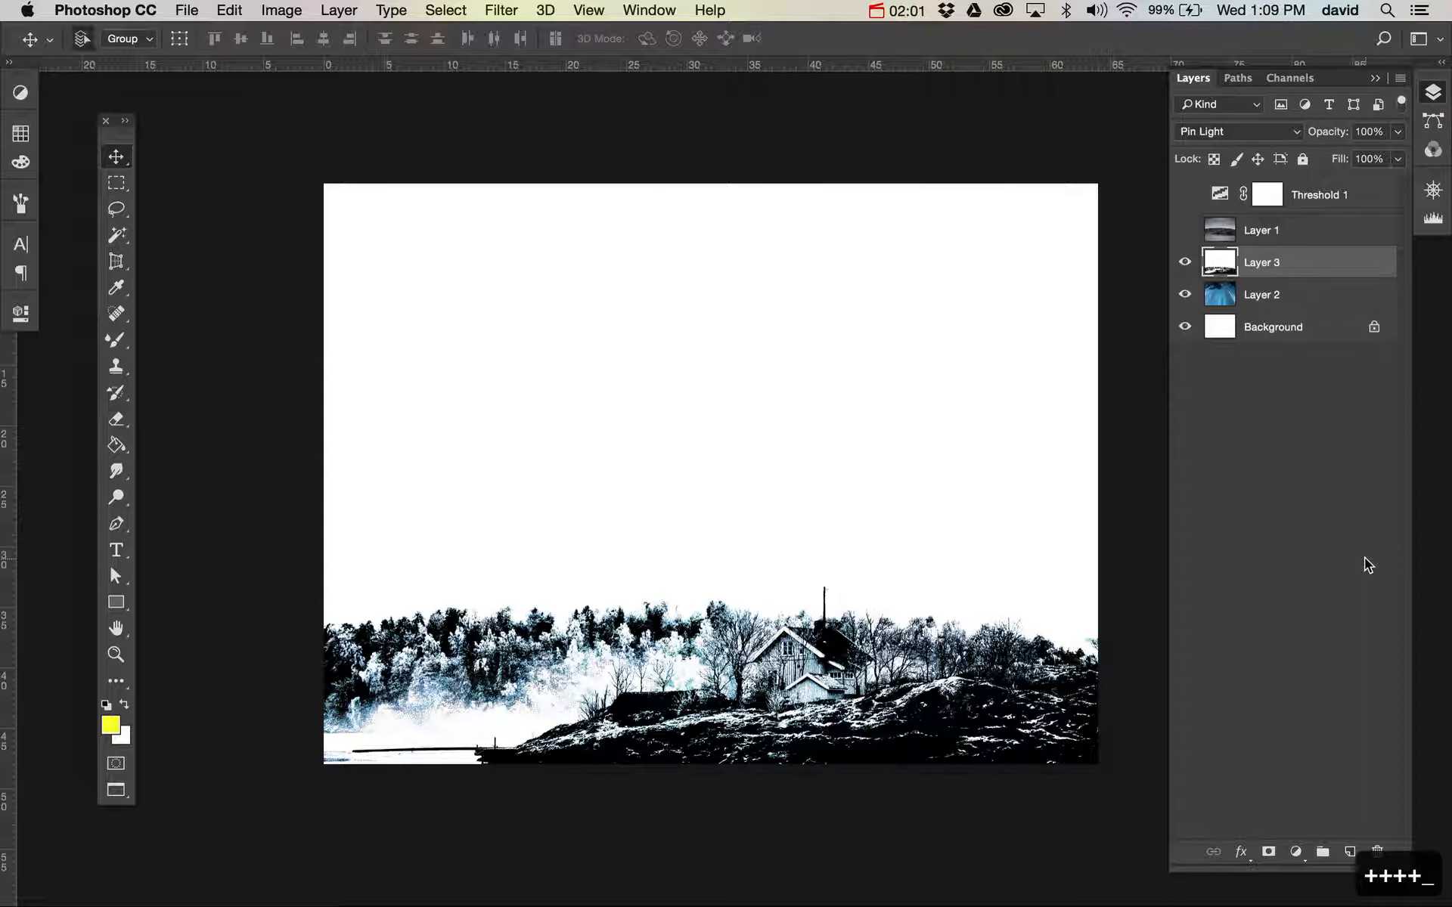
key("super+alt+shift+n")
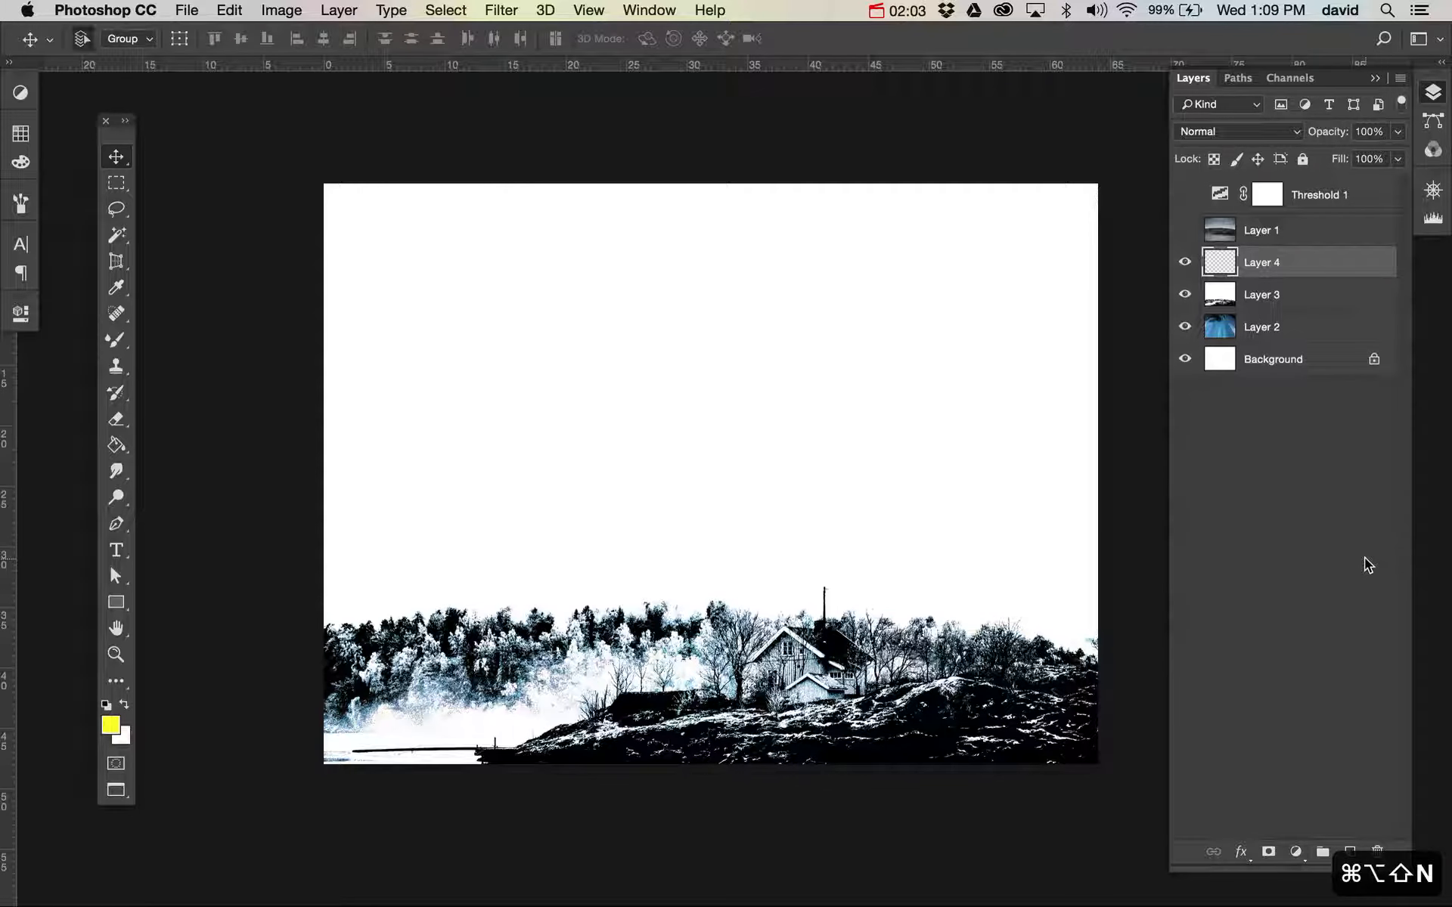
key("super+z")
- Switch to Chrome, open the Pexels home page and search for "sky" photos
key("super+Tab")
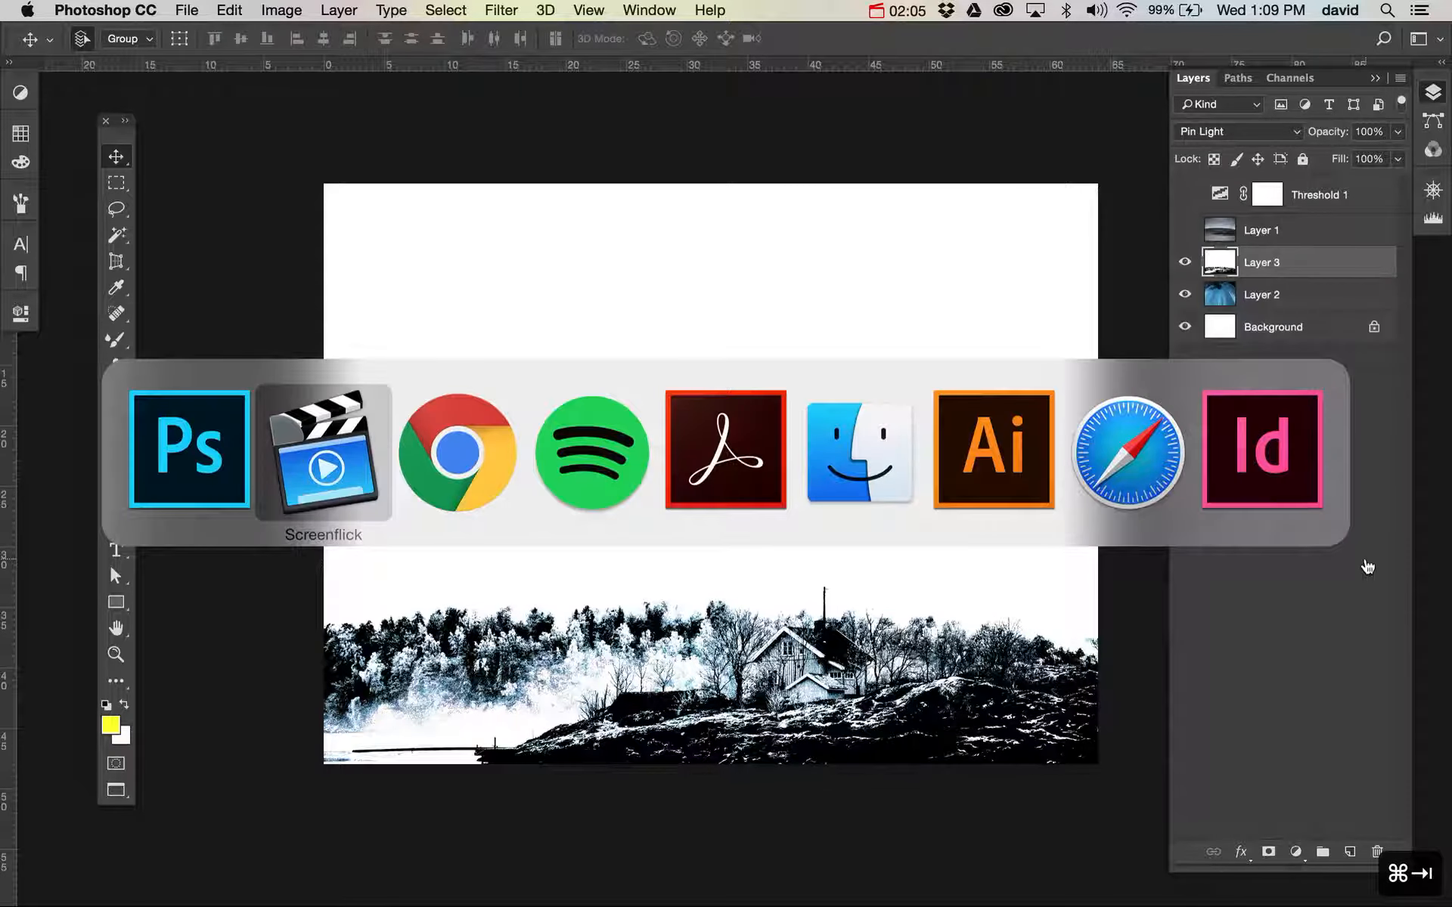
key("super+Tab")
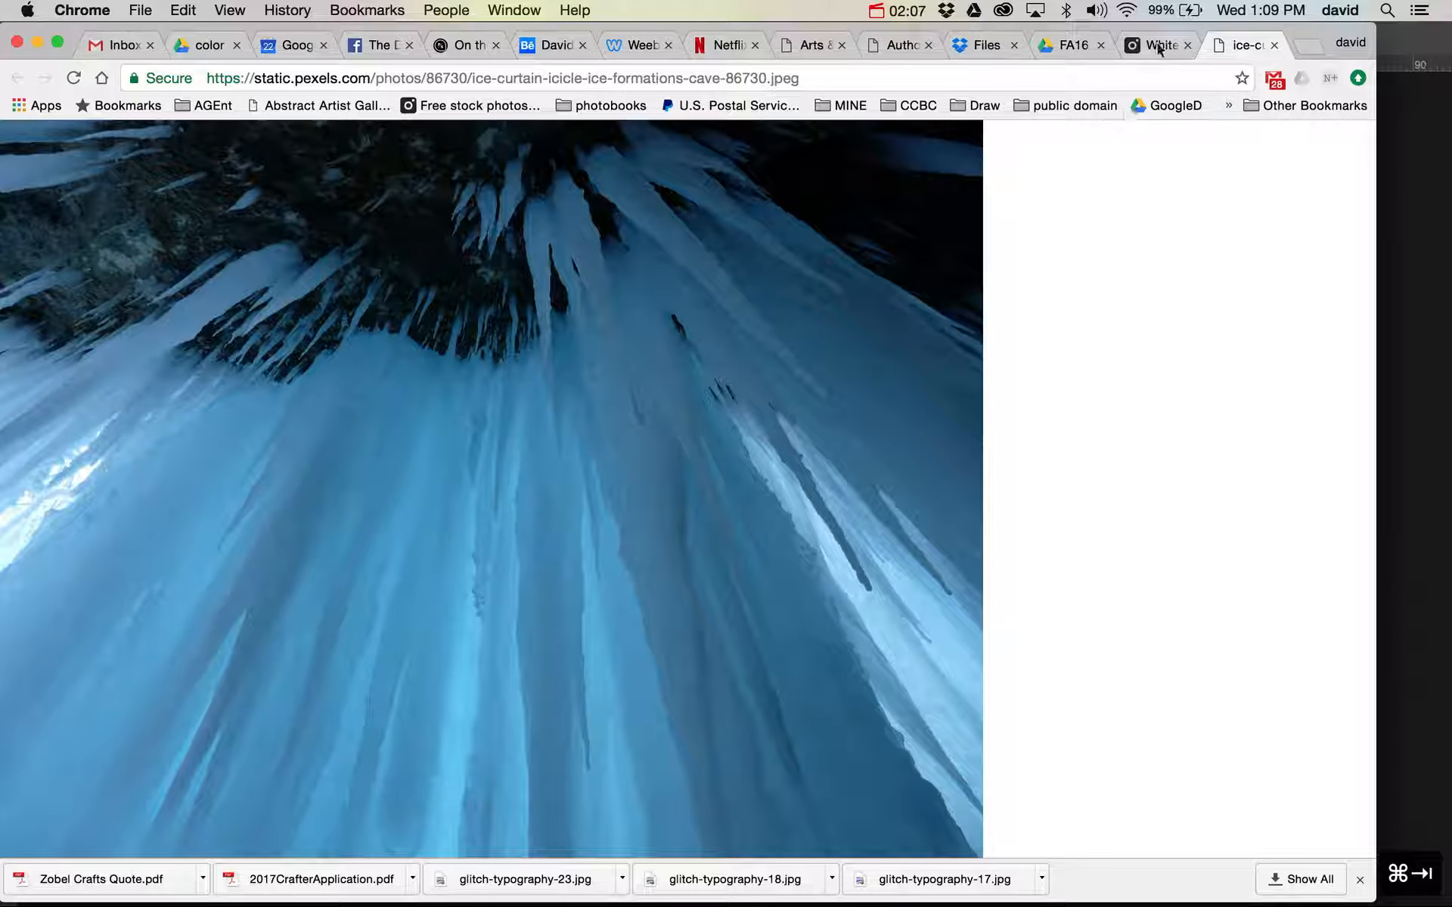
left_click(1159, 50)
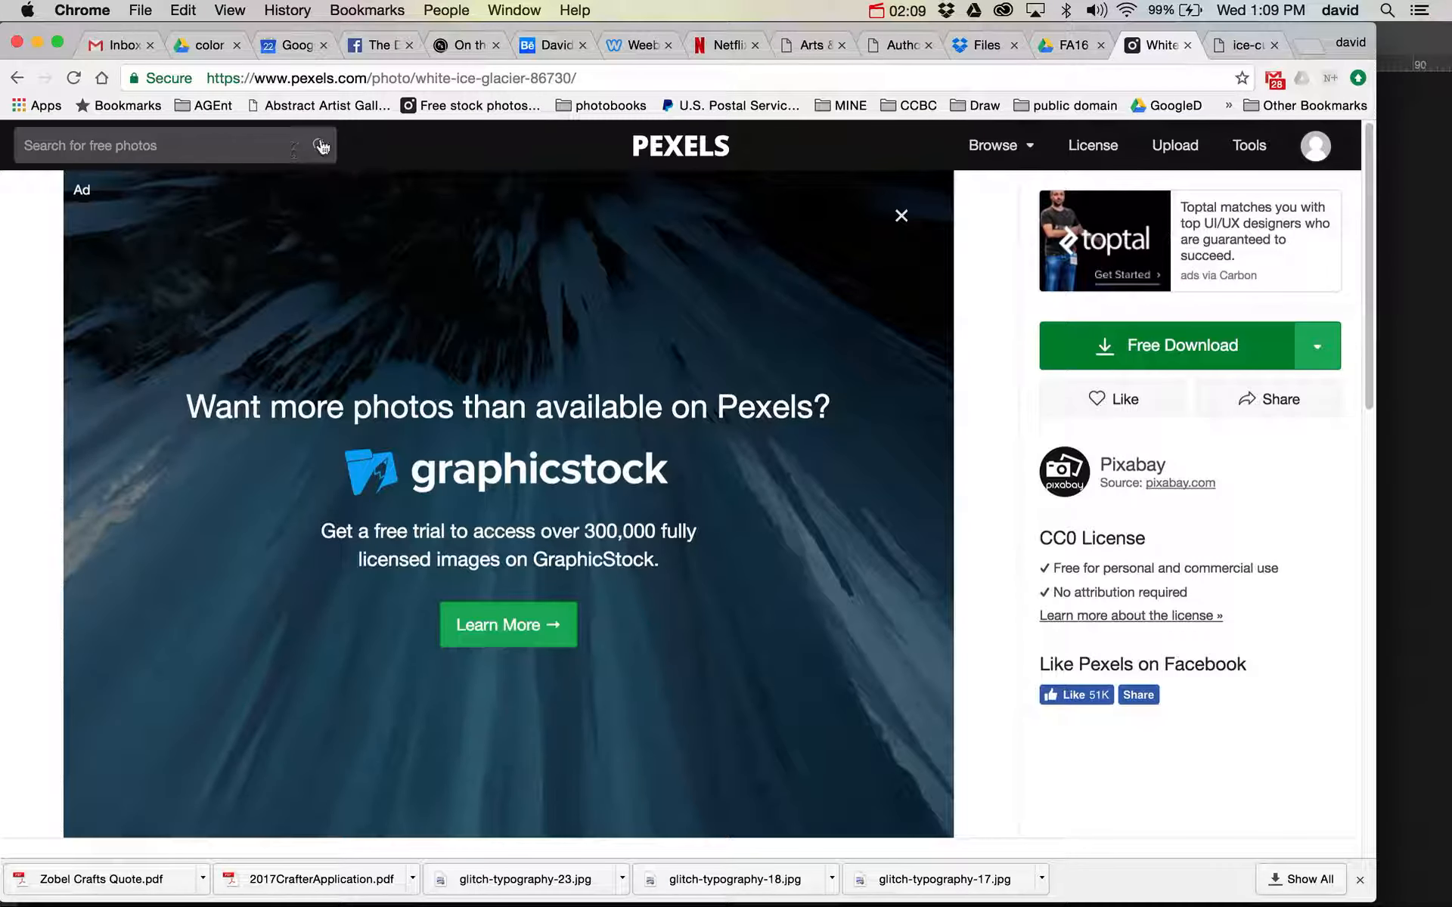
left_click(478, 110)
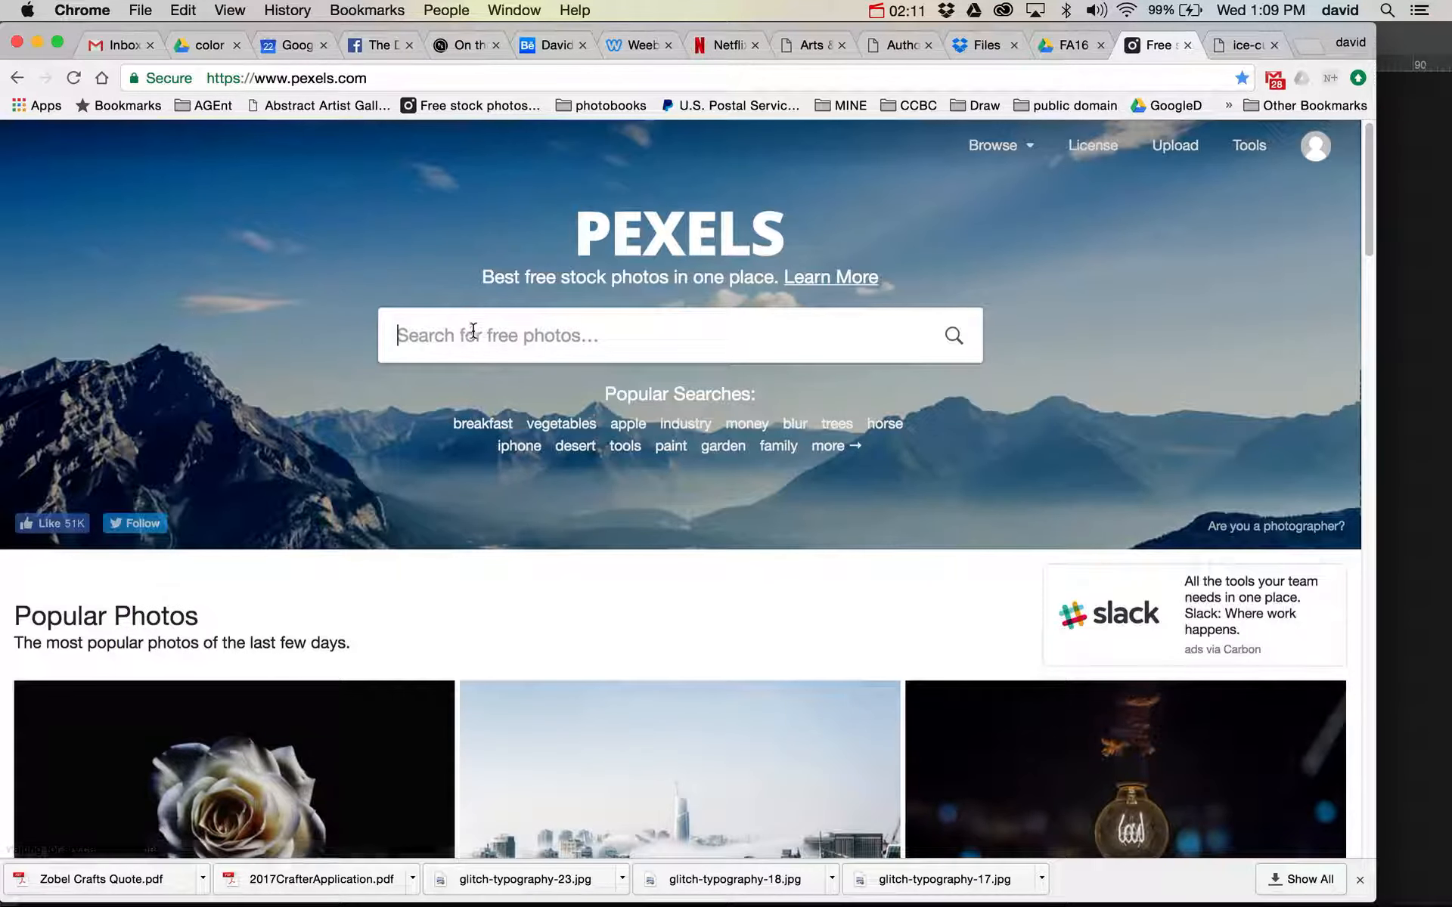
type("sky")
key("Return")
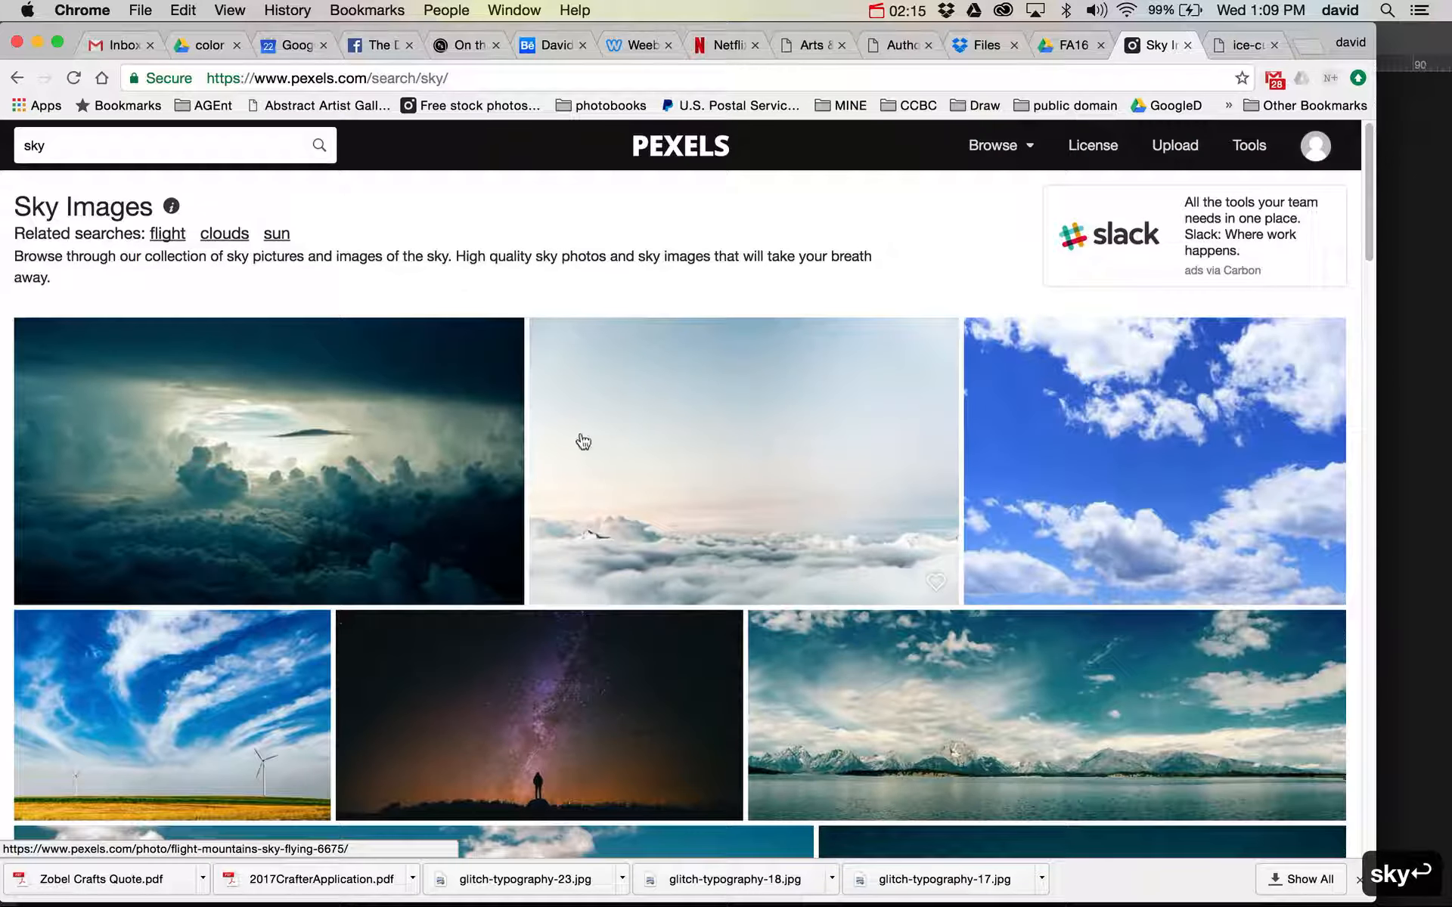
- Find the photo of white clouds over a brown ploughed field in the sky results and open its full-size image
scroll(447, 451, "down", 4)
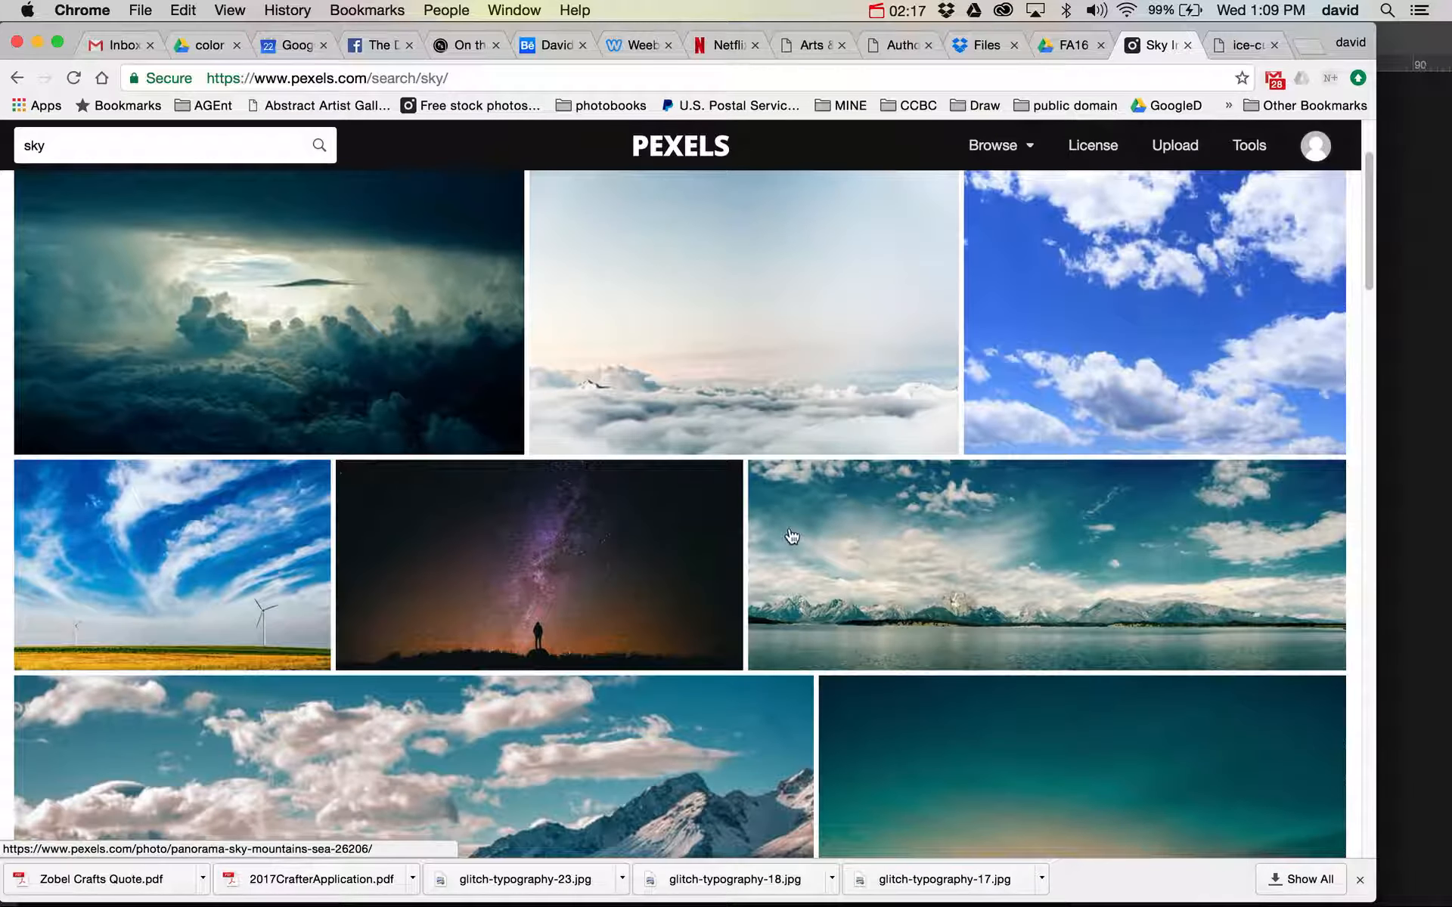
scroll(790, 535, "down", 2)
scroll(972, 530, "down", 5)
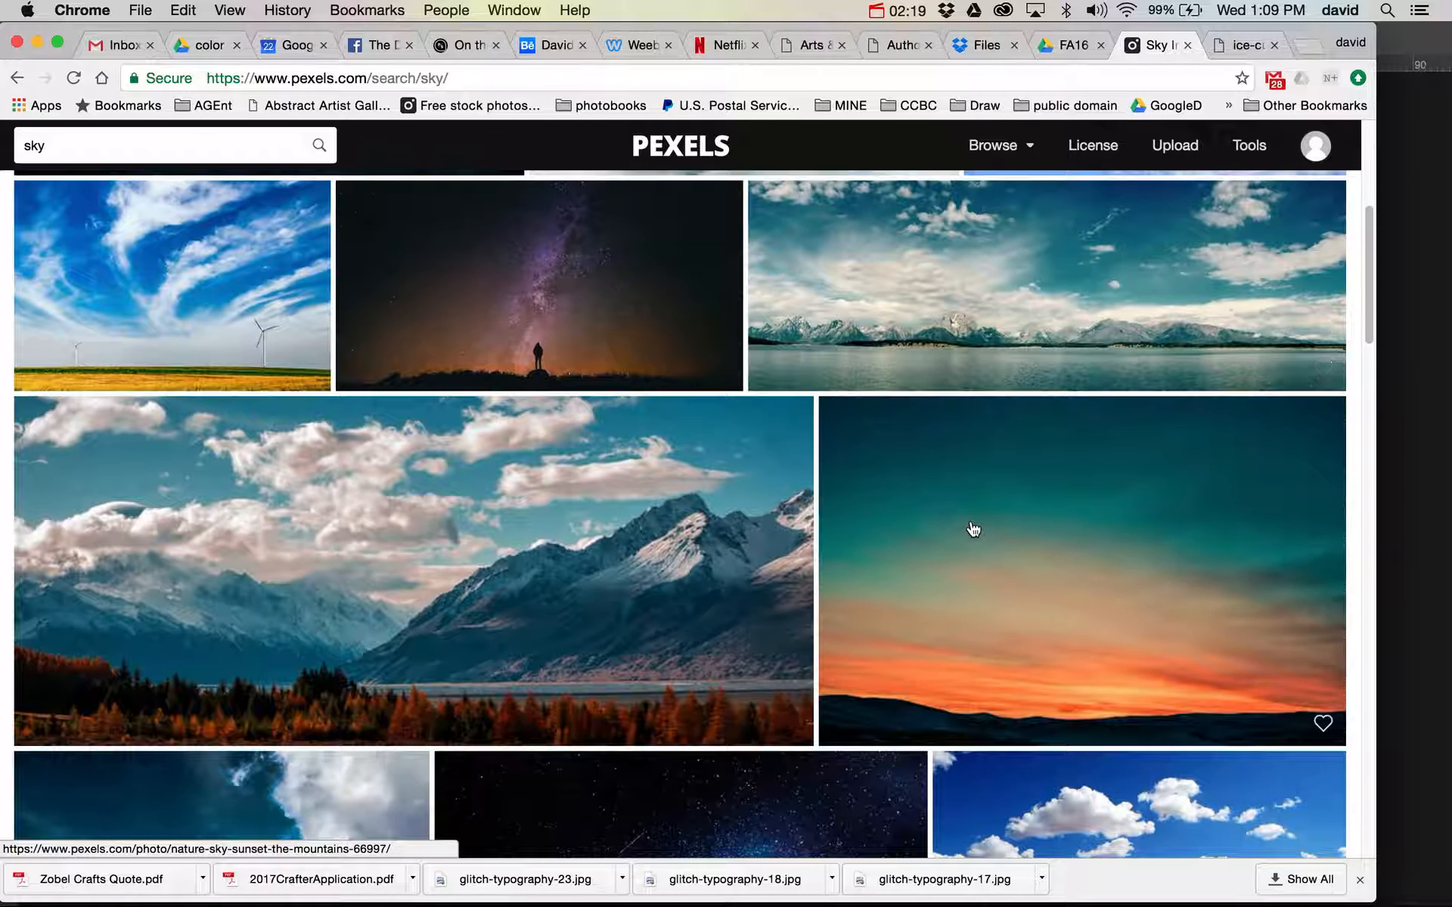
scroll(973, 529, "down", 5)
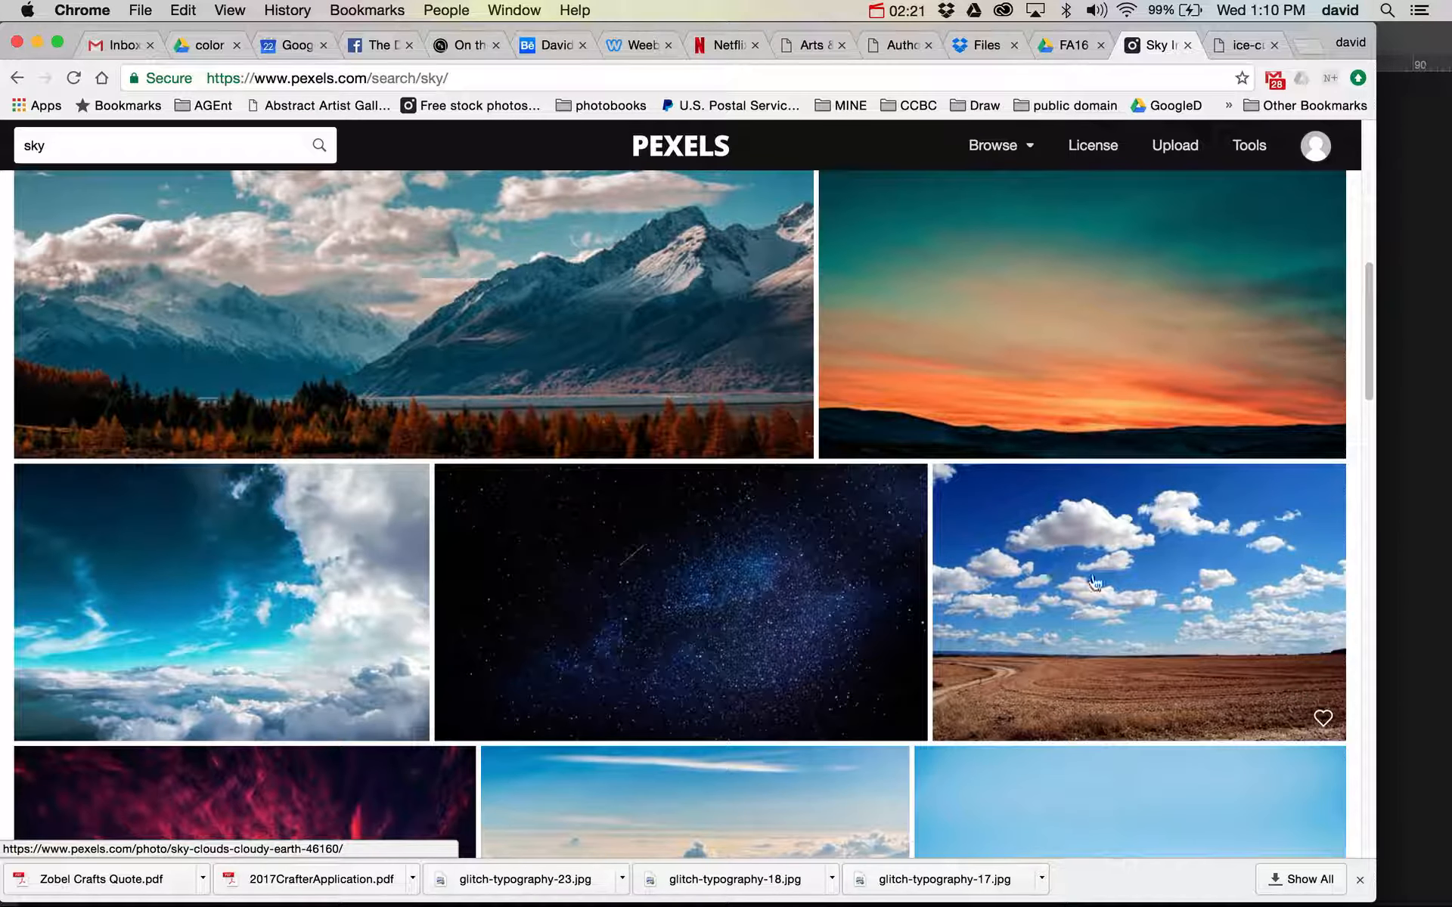
scroll(1103, 594, "down", 3)
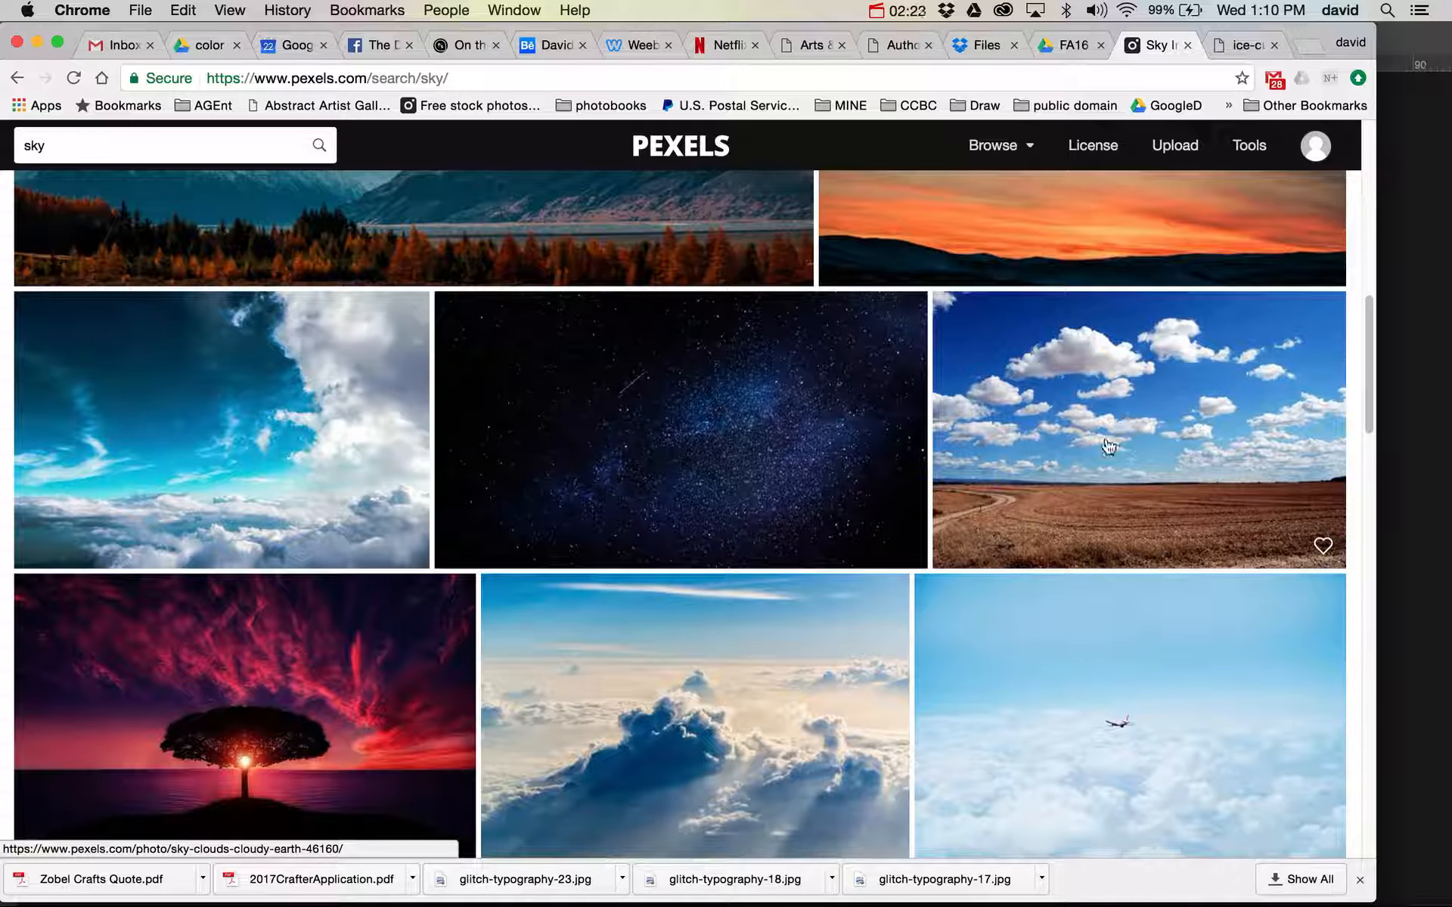
scroll(786, 683, "down", 2)
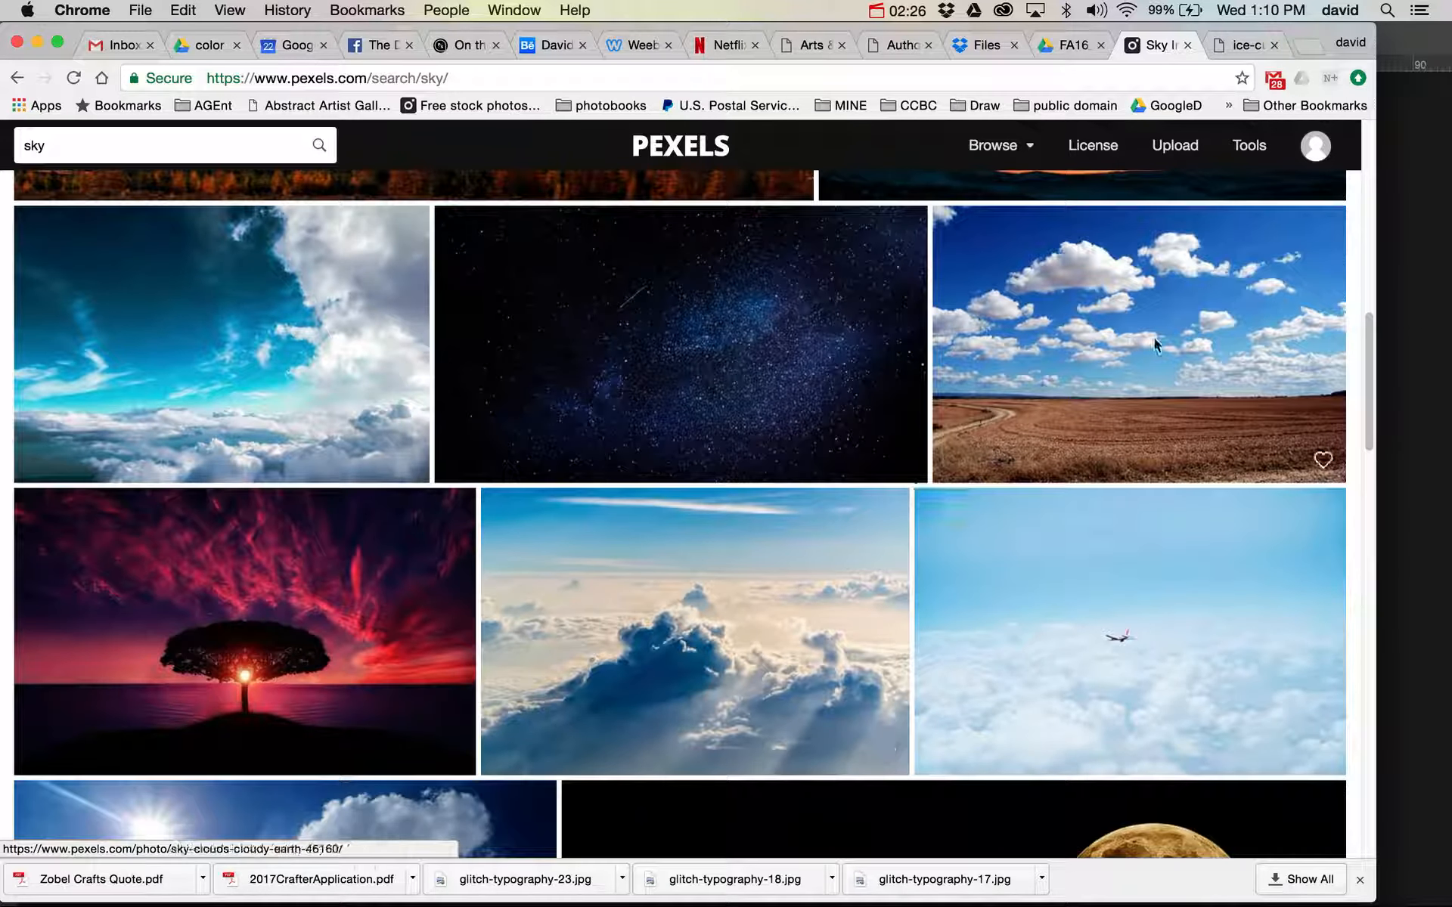
left_click(1154, 338)
left_click(1202, 342)
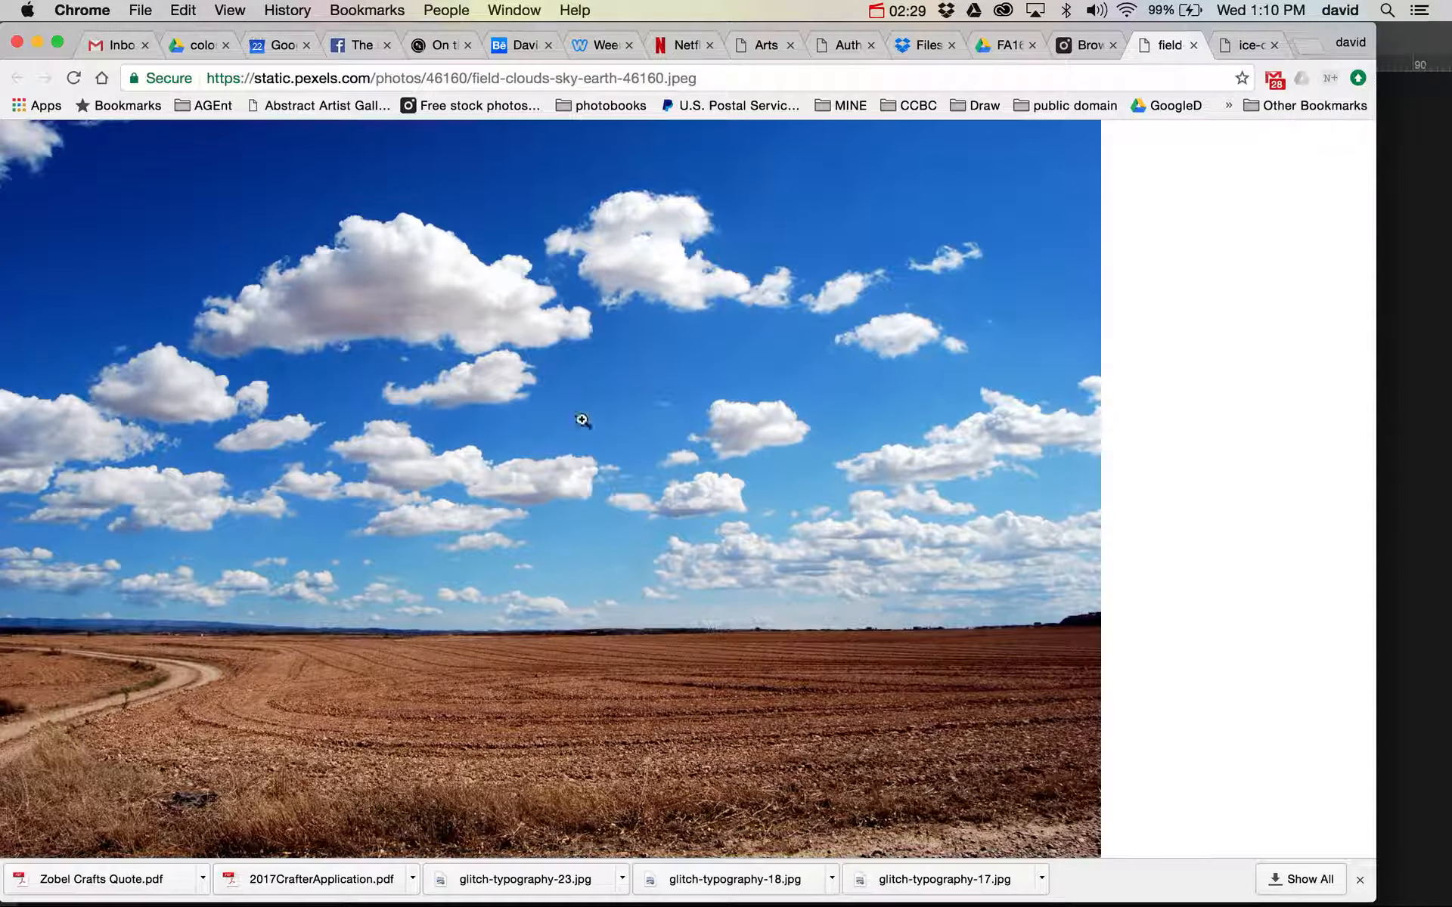
- Copy the full-size cloud and field photo from the browser and paste it into the Photoshop document as a new layer
right_click(583, 420)
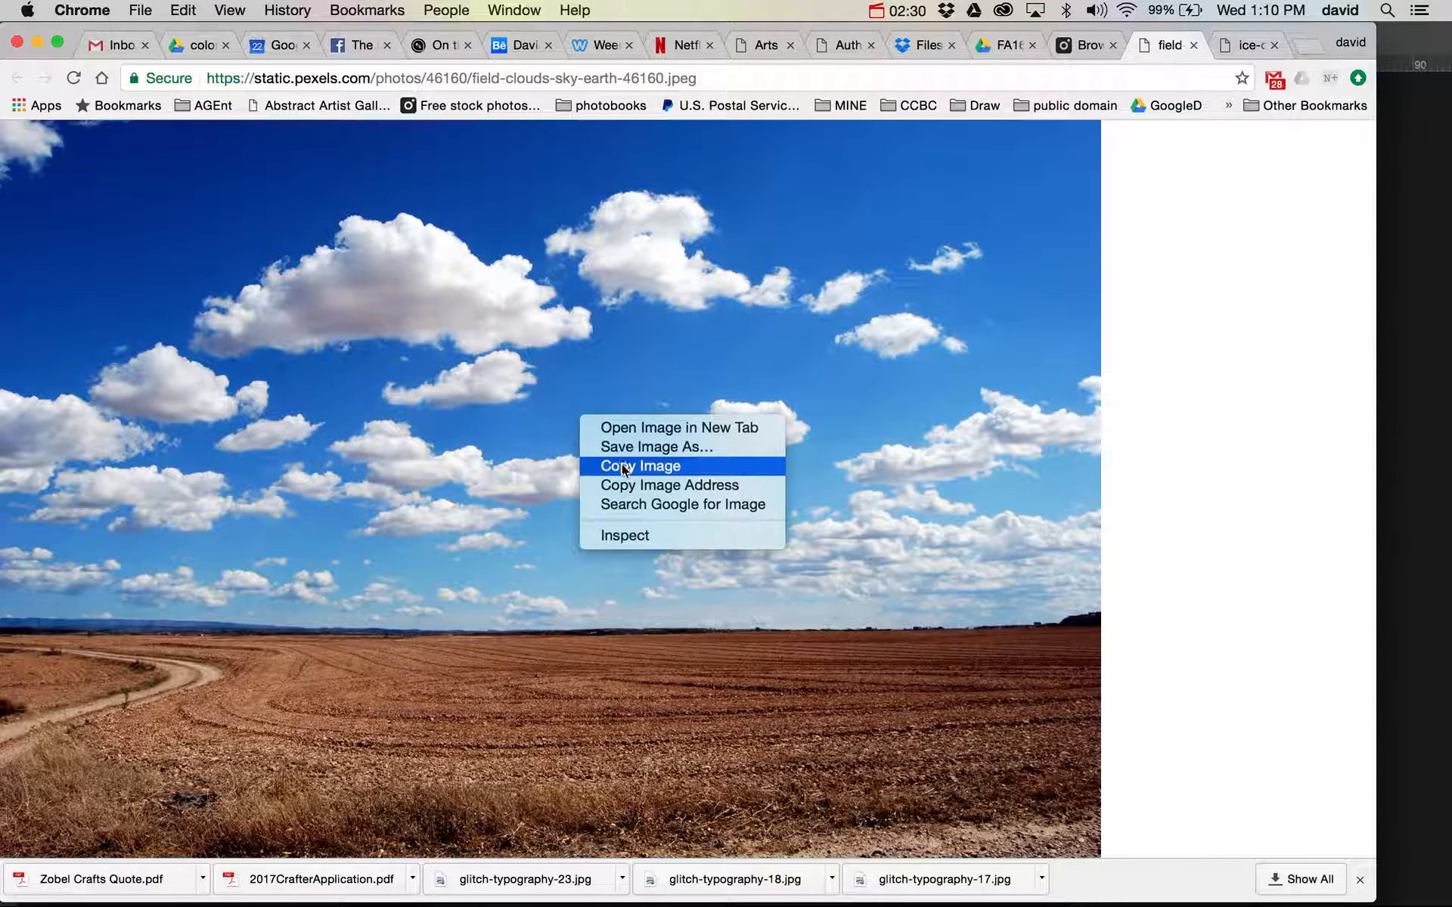
left_click(621, 464)
key("super+Tab")
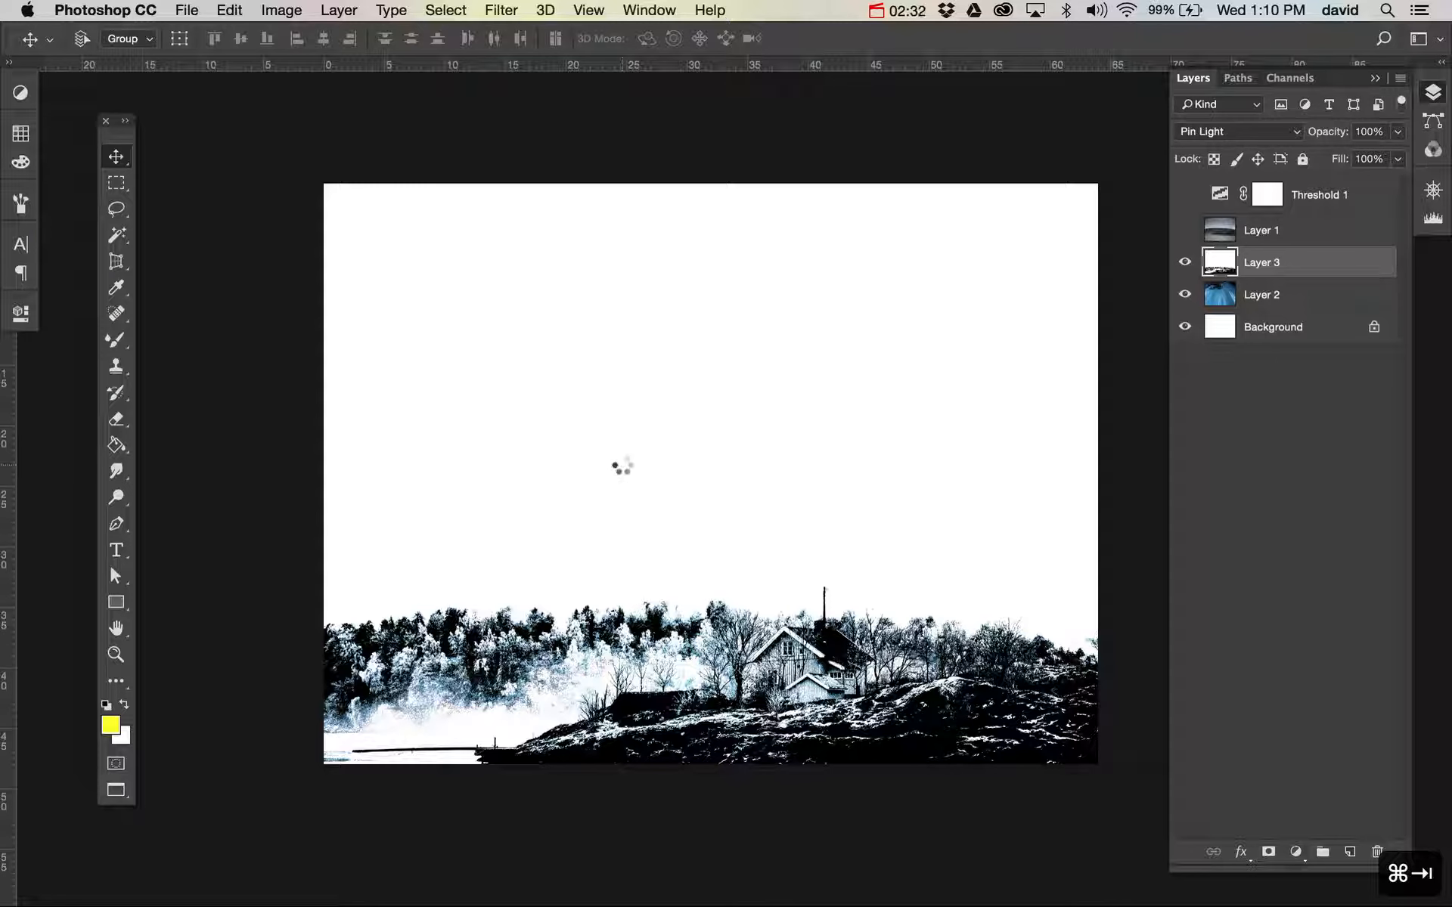
key("super+v")
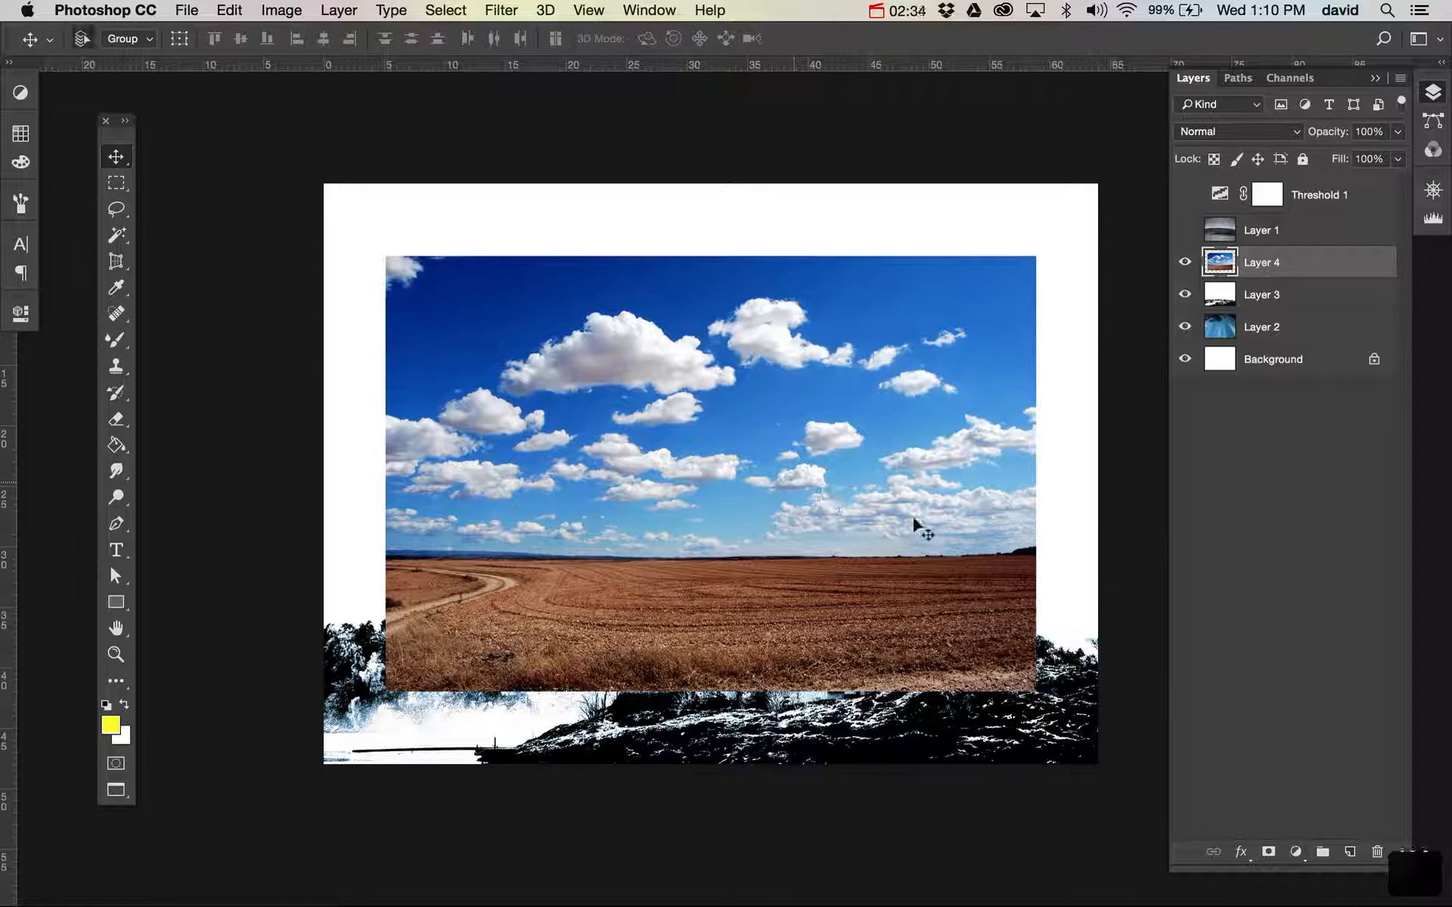
- Scale the pasted cloud photo with Free Transform so that it fills the whole canvas
key("super+t")
left_click_drag(1037, 694, 1140, 785)
key("super+z")
key("Return")
key("v")
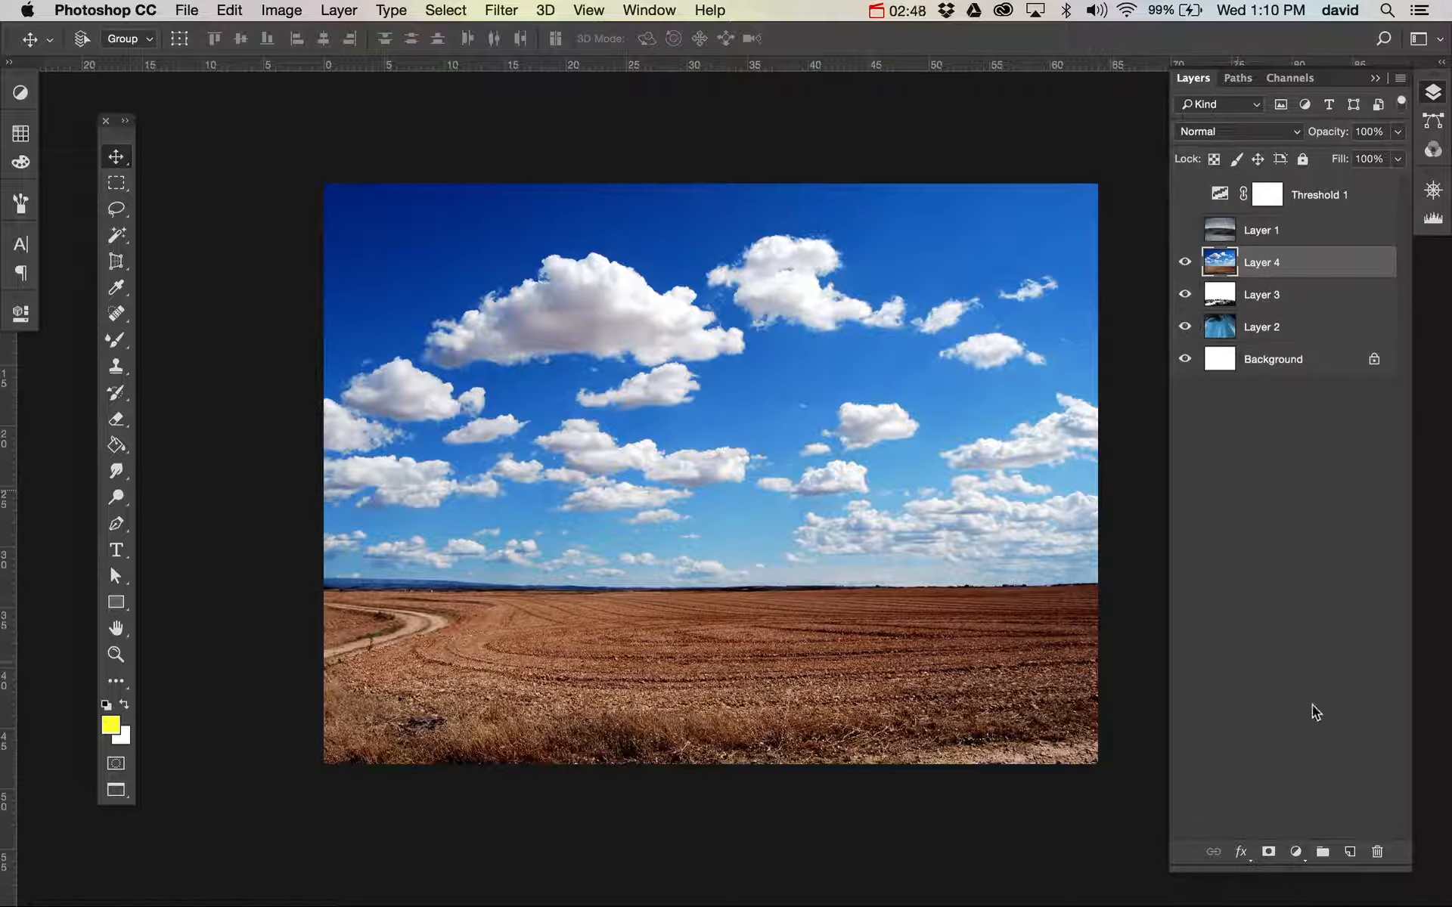
- Add a Threshold adjustment layer above the cloud photo with a threshold level of 186
left_click(1296, 852)
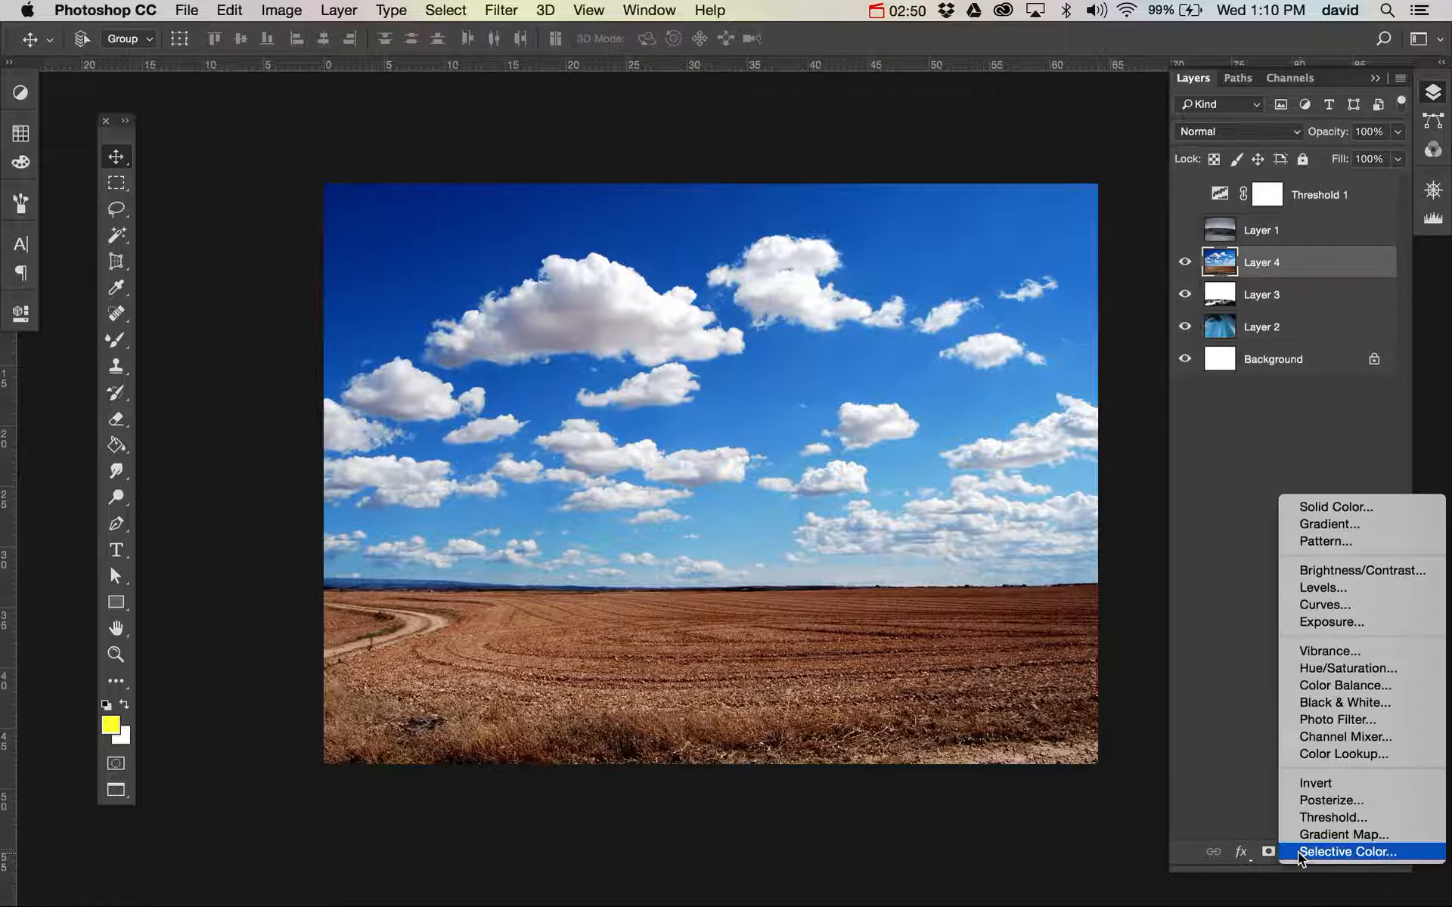
left_click(1335, 818)
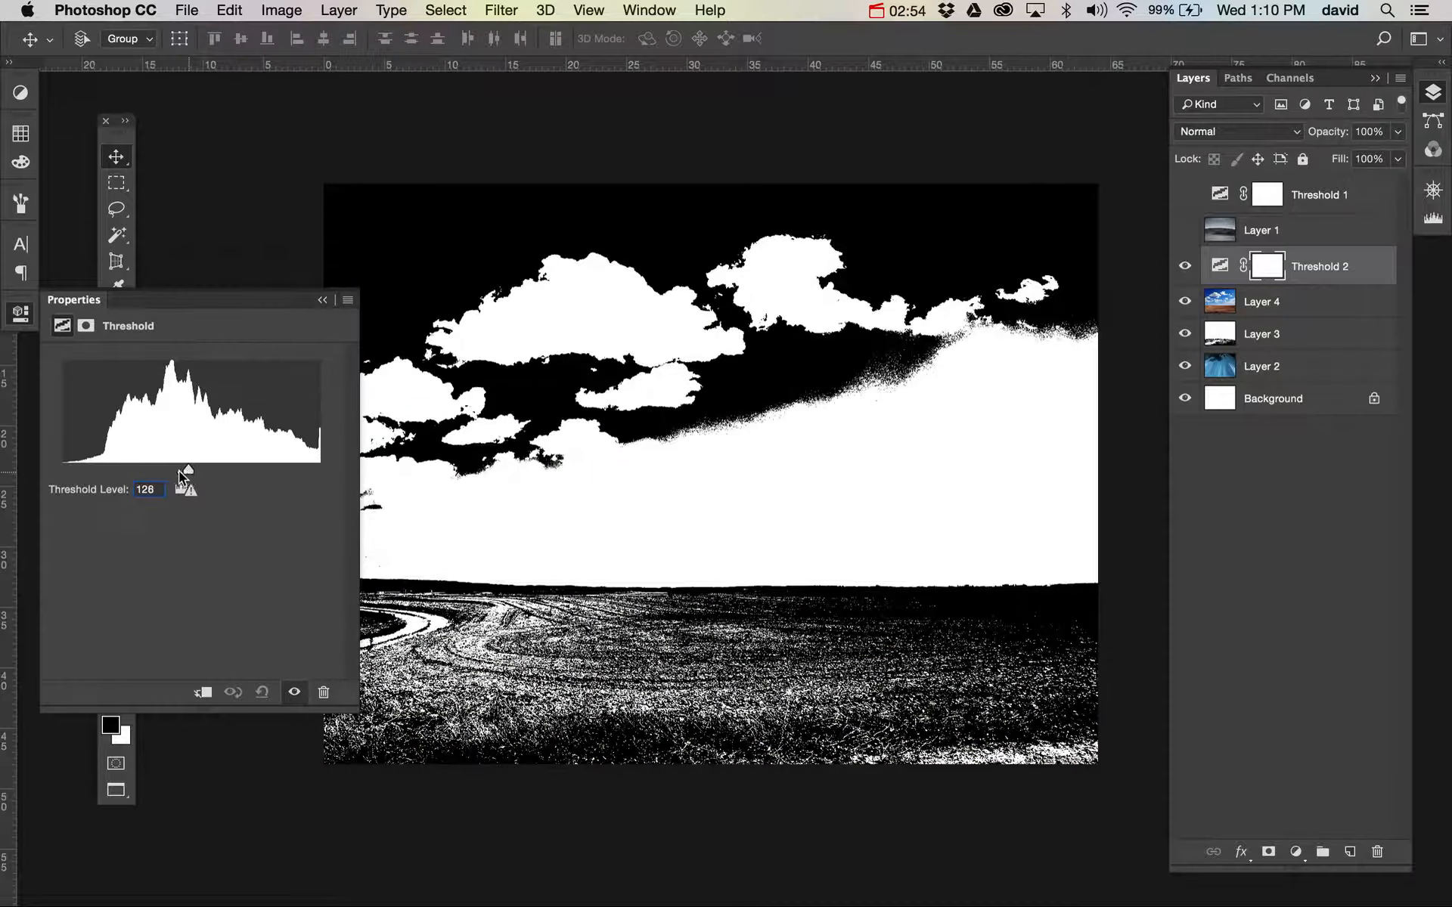
left_click_drag(182, 474, 253, 498)
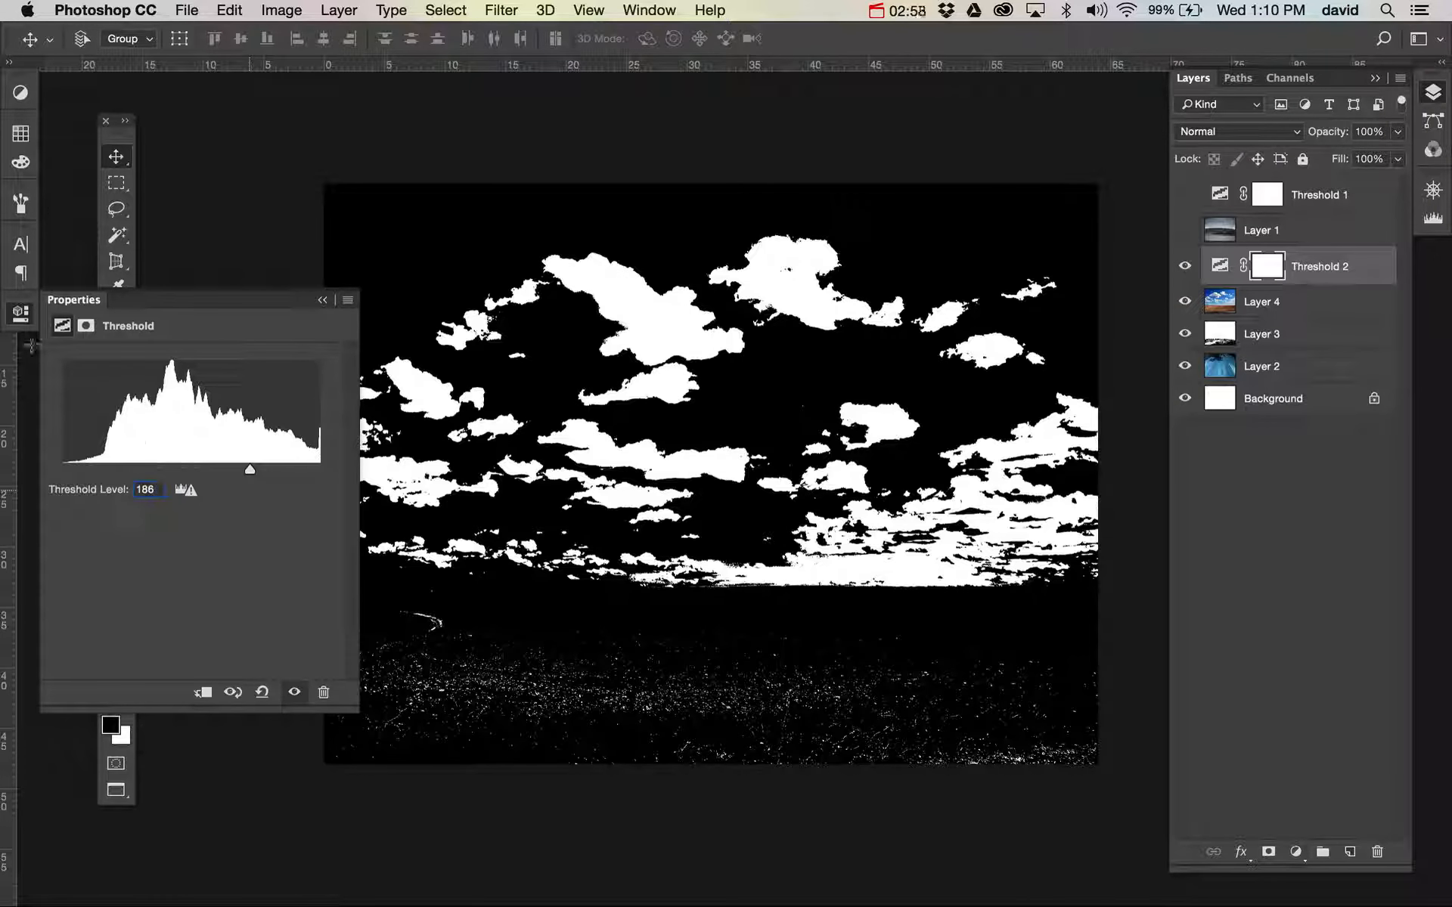
left_click(23, 314)
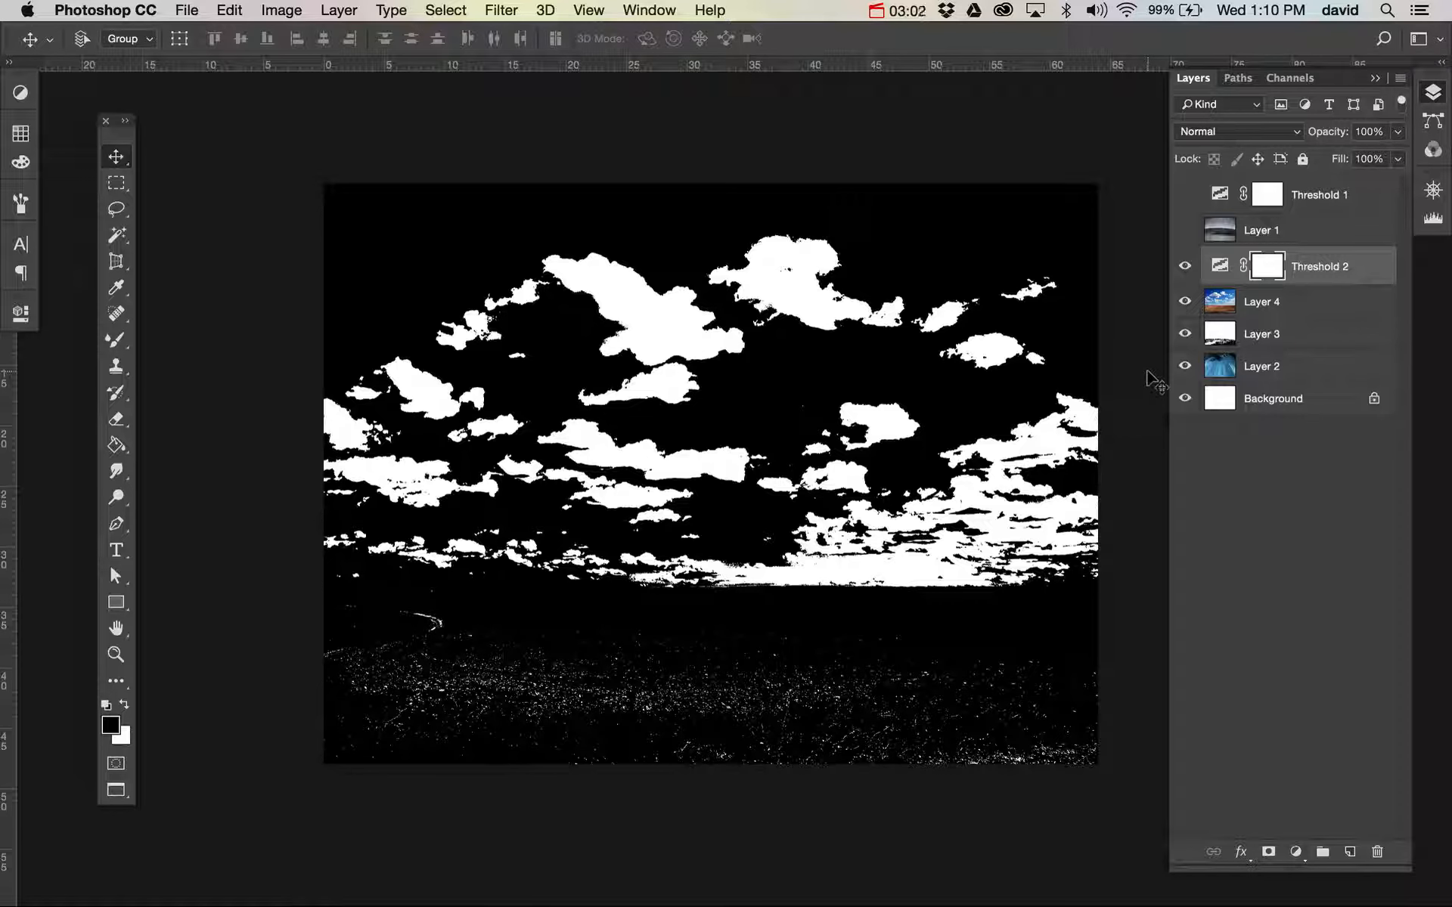
- Stamp the visible thresholded clouds into a new layer above Threshold 2 and invert its black and white
key("super+i")
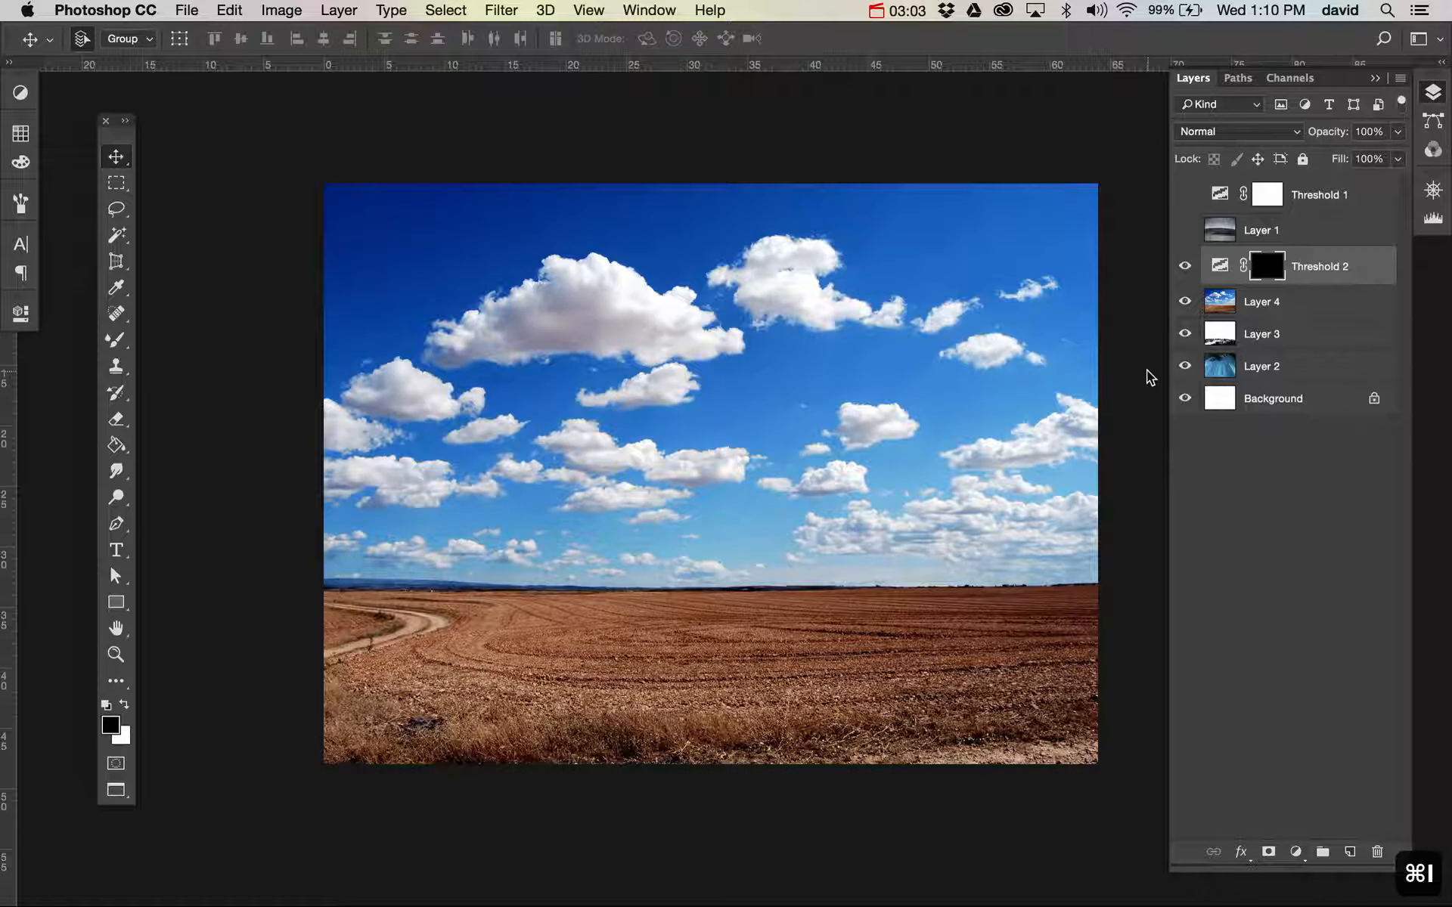
key("super+z")
left_click(1220, 266)
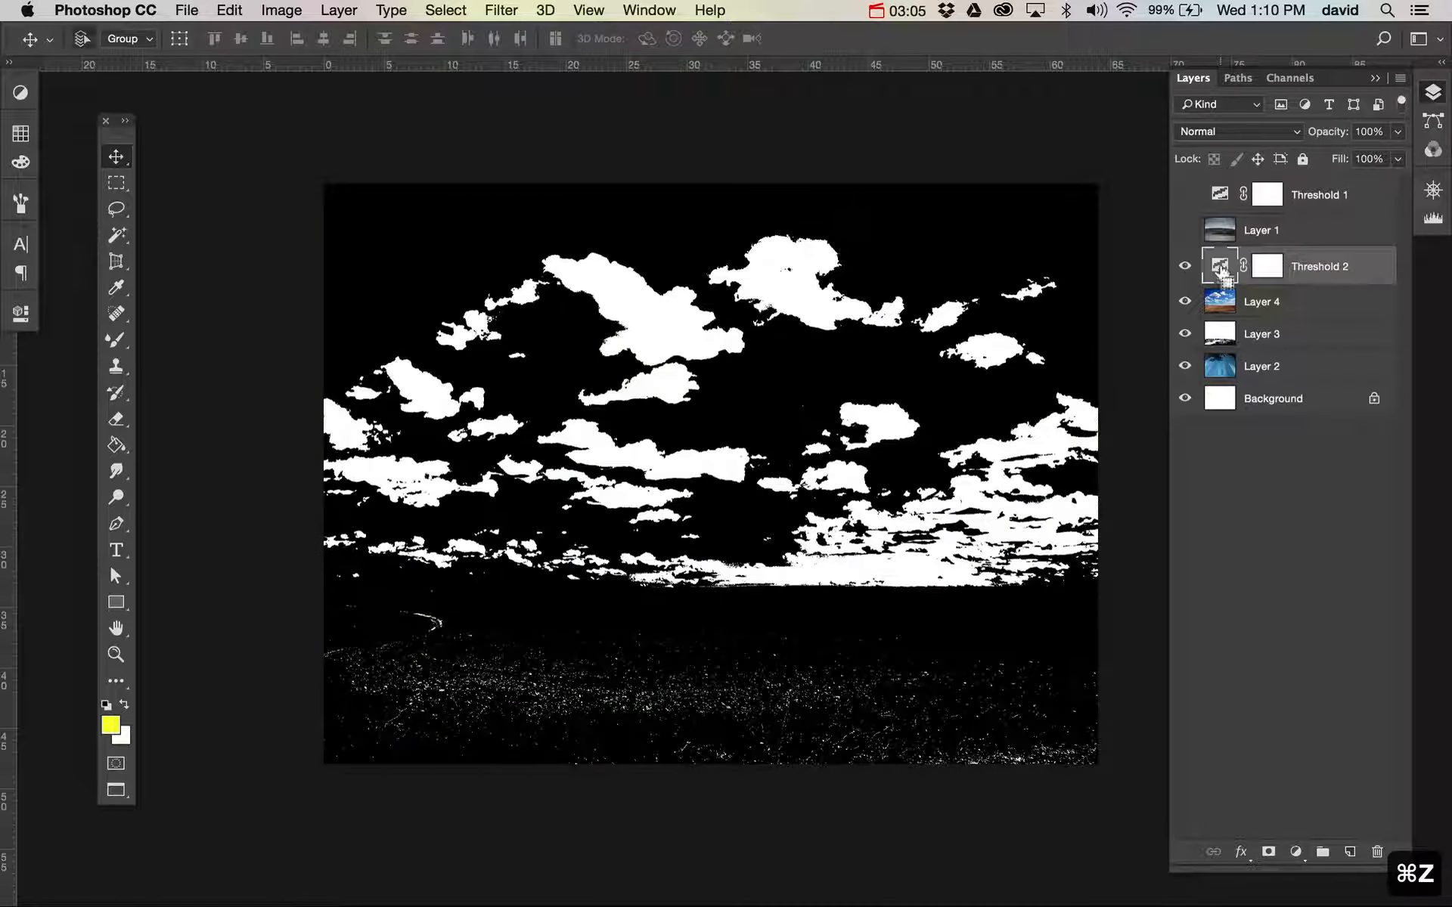
key("super+alt+shift+e")
key("super+i")
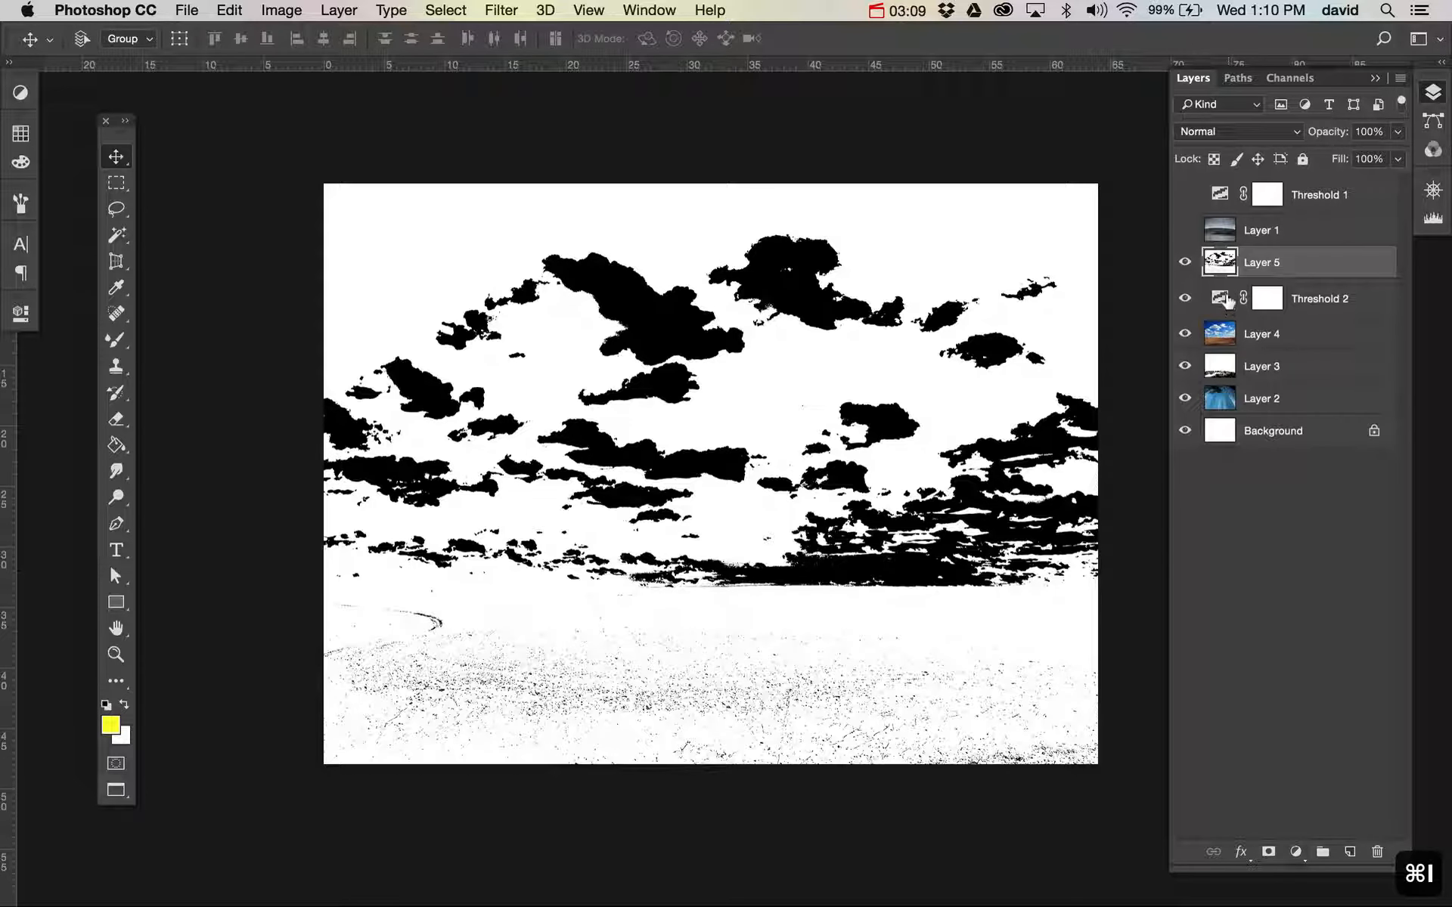
- Hide Threshold 2 and Layer 4, and set the inverted cloud layer's blend mode to Multiply
left_click(1185, 299)
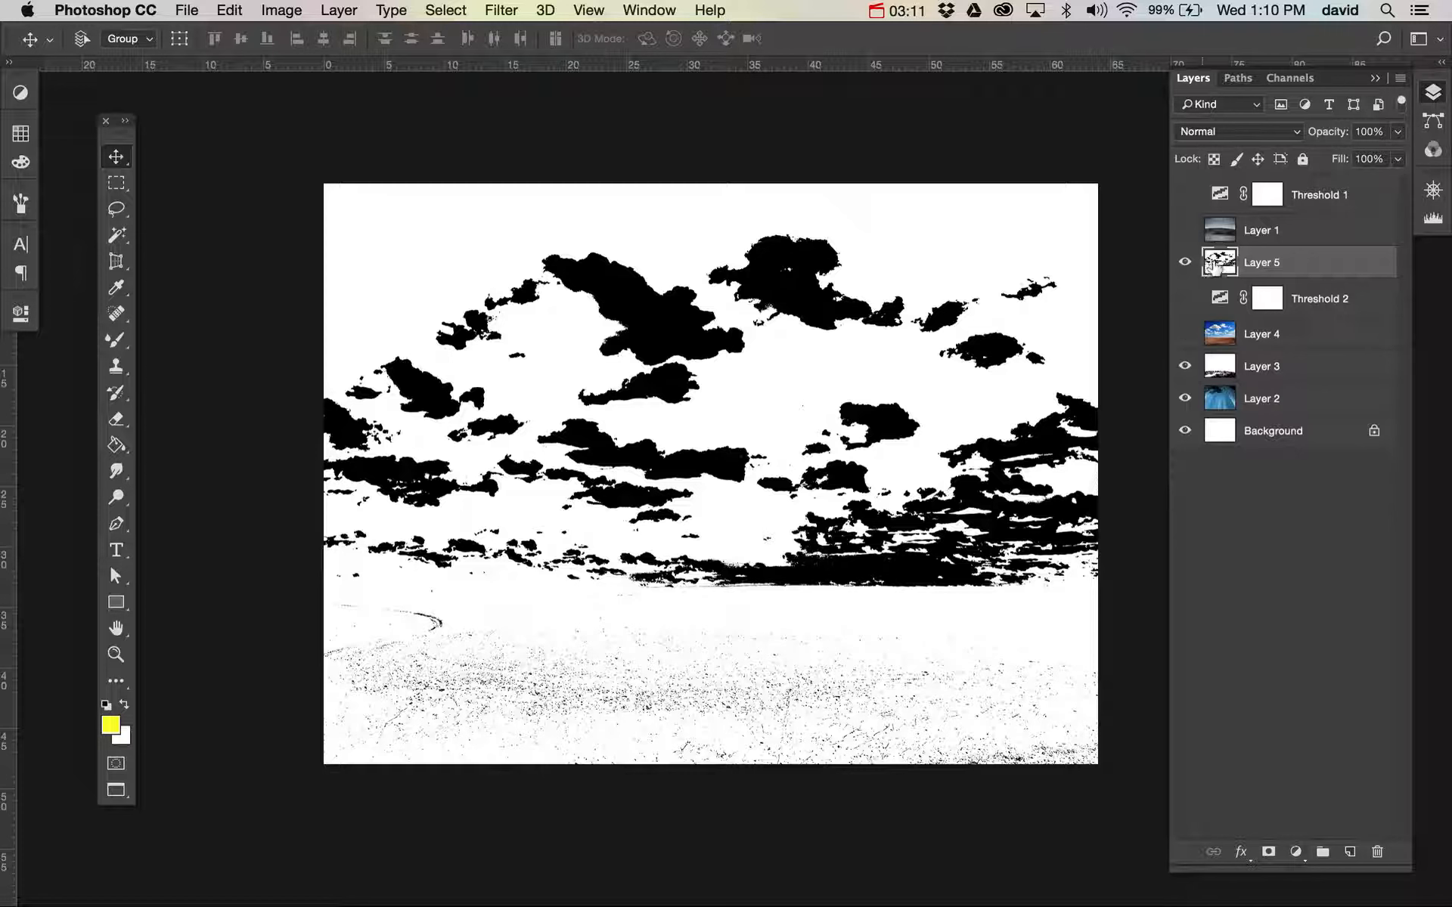
key("v")
key("alt+shift+m")
- Shift the inverted clouds upward on the canvas and stack Layer 5 directly above Layer 3
mouse_move(882, 390)
left_mouse_down()
mouse_move(880, 348)
mouse_move(878, 371)
left_mouse_up()
left_click_drag(1227, 269, 1225, 332)
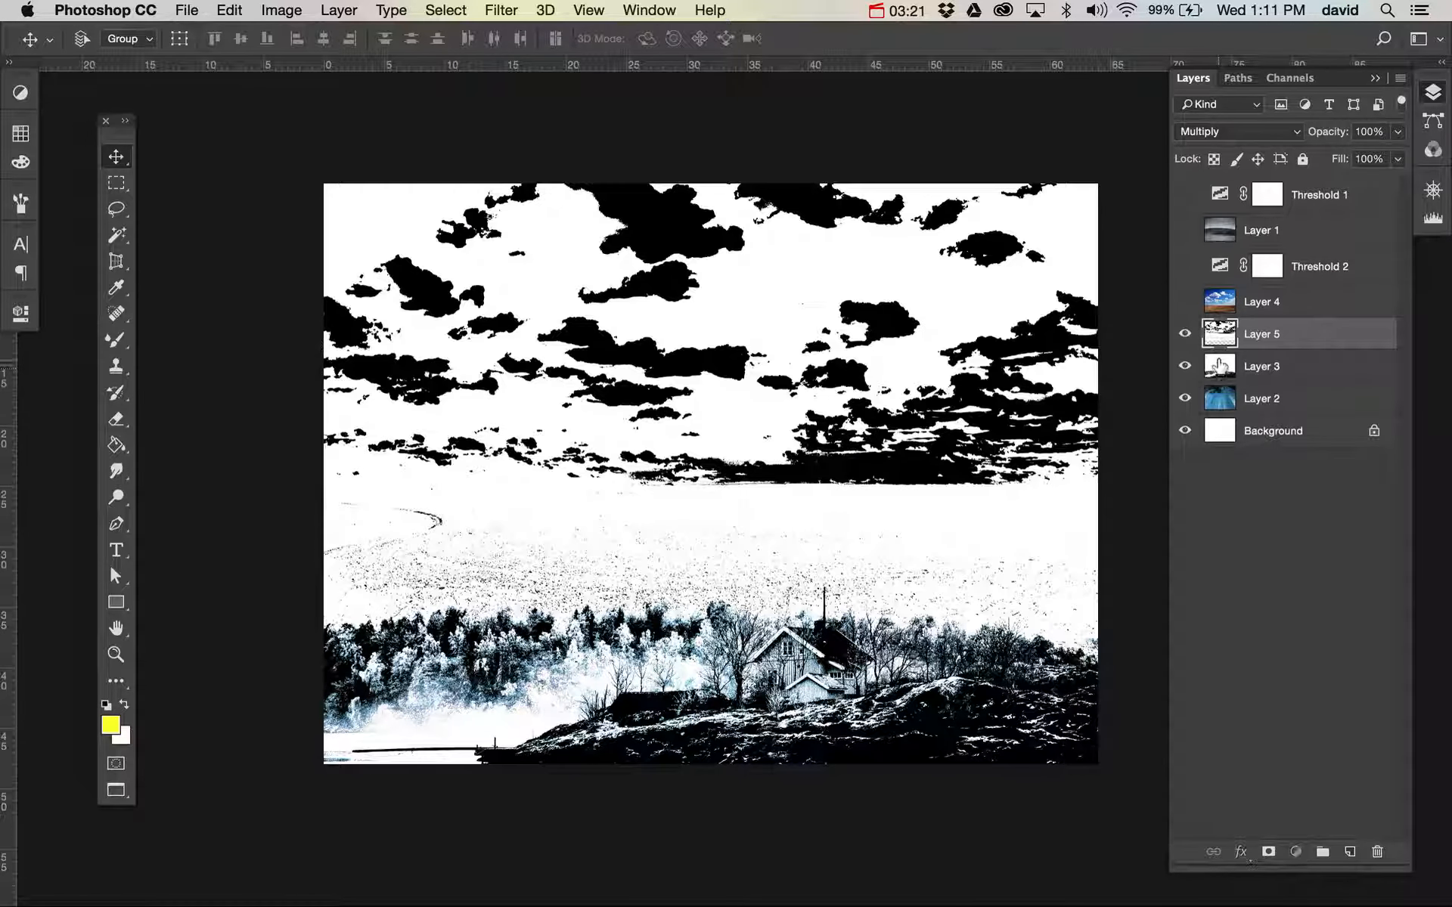
- Try the Pin Light blend mode on Layer 5, and undo the change
left_click(1220, 366)
left_click(1220, 338)
left_click(1208, 134)
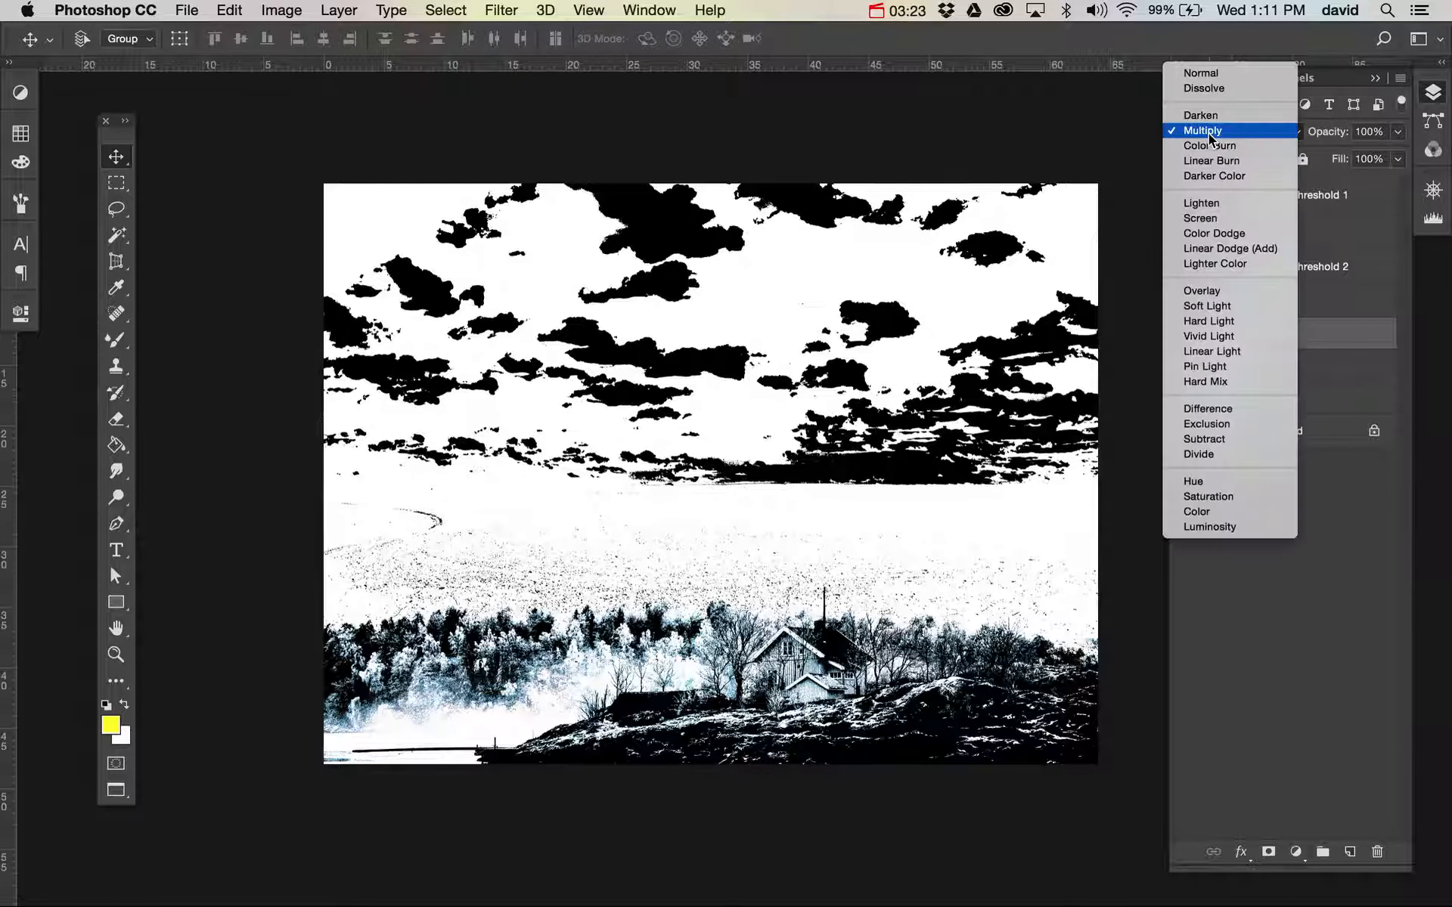
left_click(1210, 366)
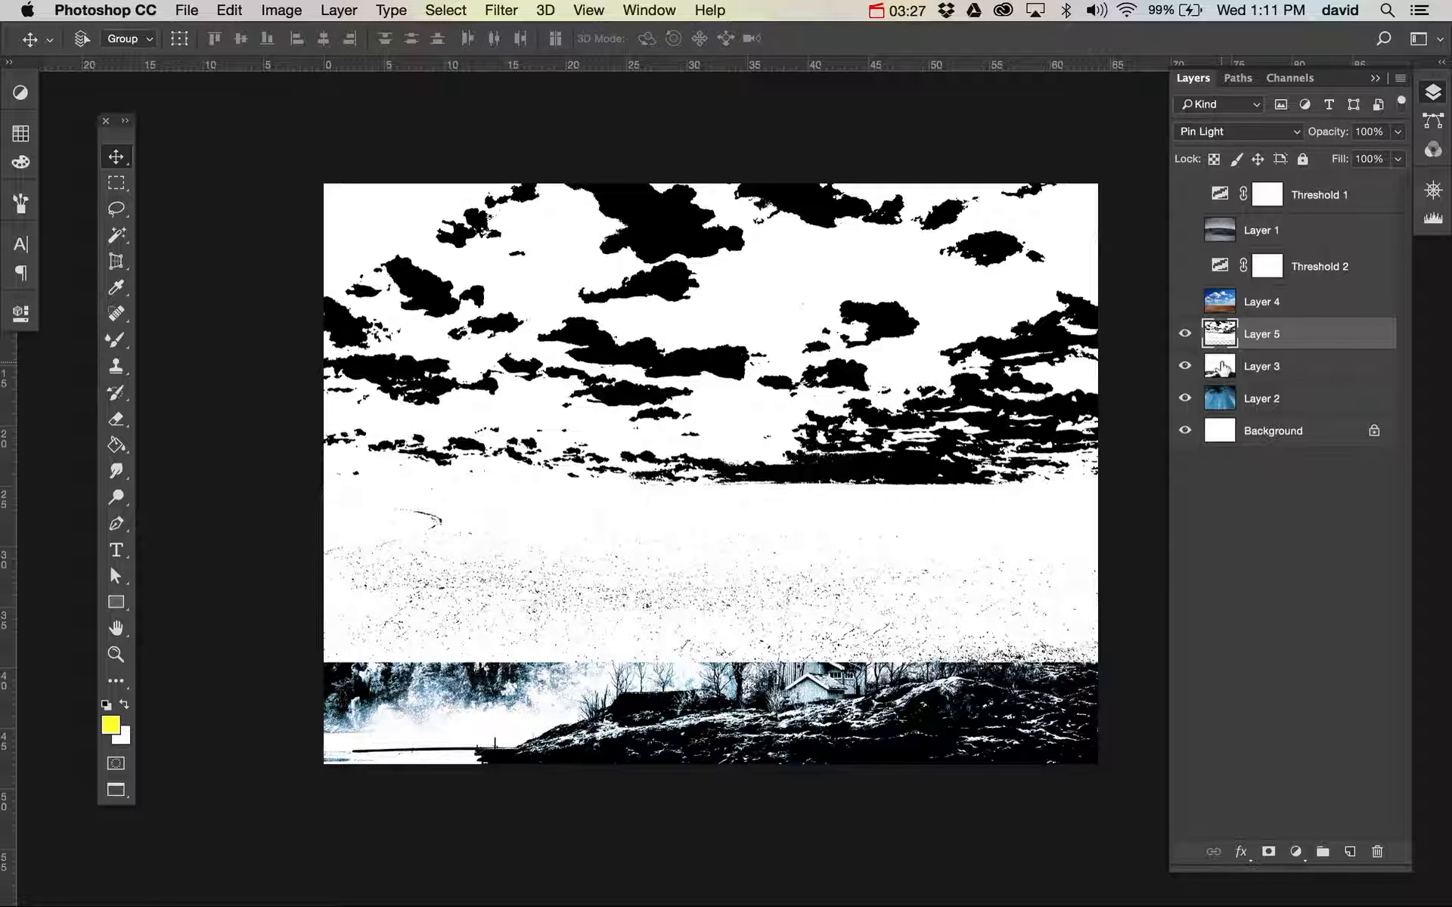
key("super+z")
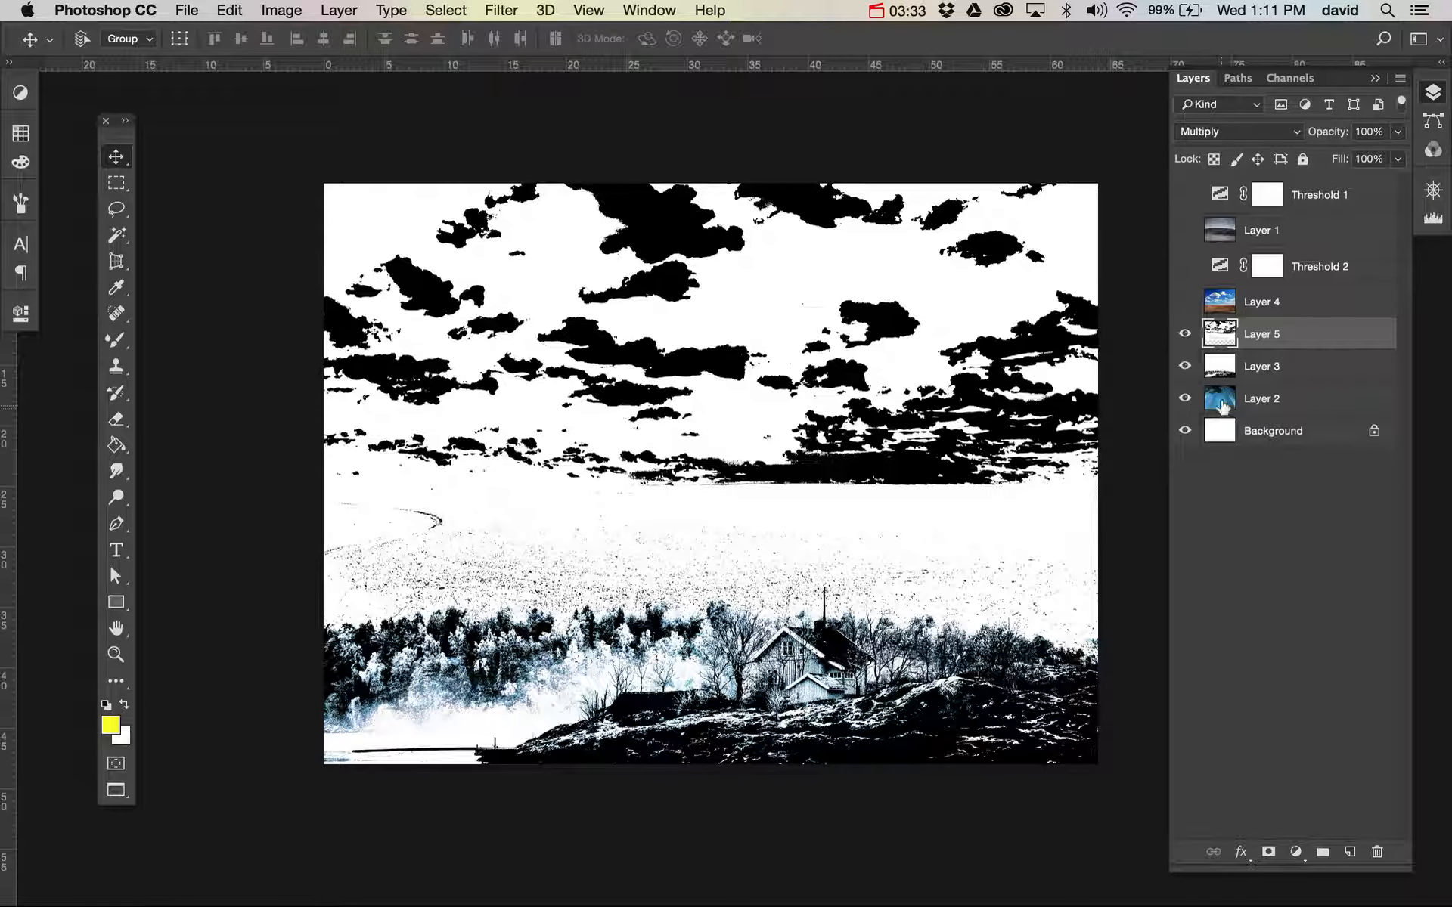
- Duplicate Layer 2, place the copy directly beneath Layer 5, and clip Layer 5 to it
left_click(1224, 406)
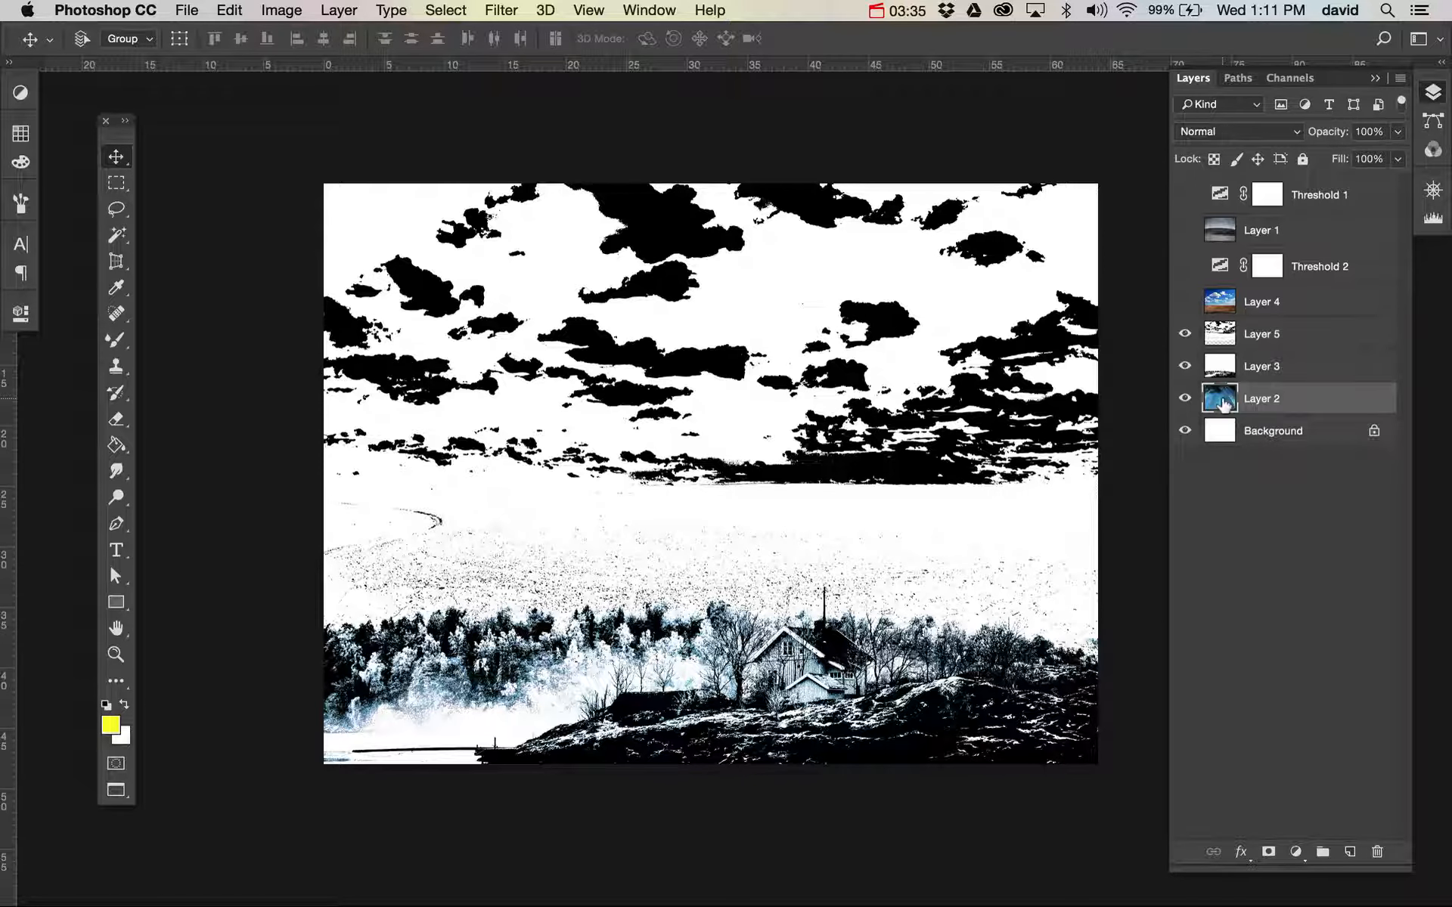
key("super+j")
left_click_drag(1224, 401, 1254, 350)
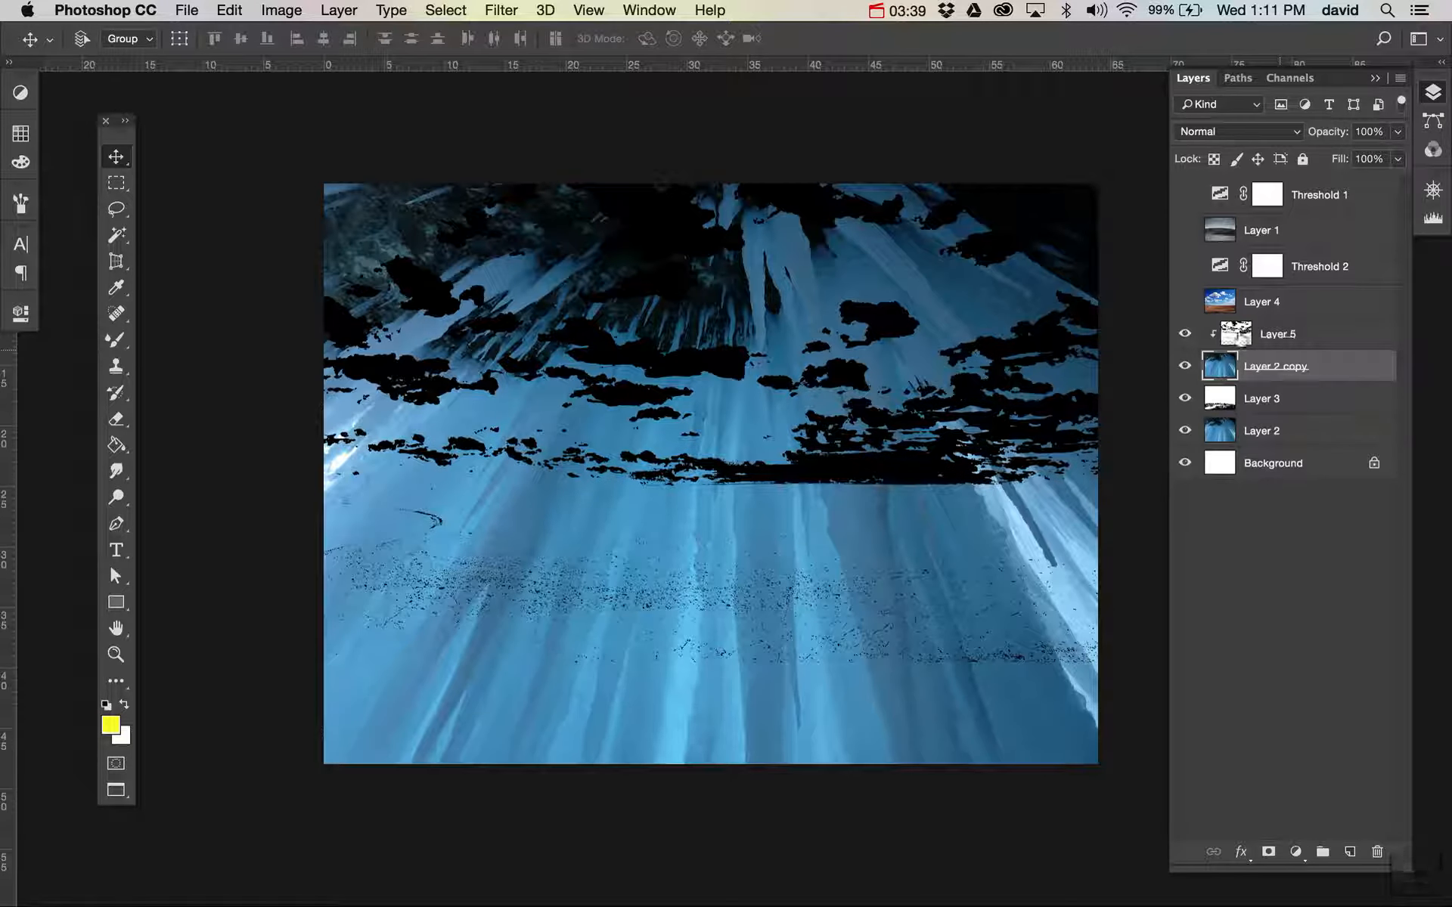
left_click(1280, 345, "alt")
- Try successive blend modes on the clipped Layer 5, including Pin Light, Divide and Color, ending on Dissolve
left_click(1224, 133)
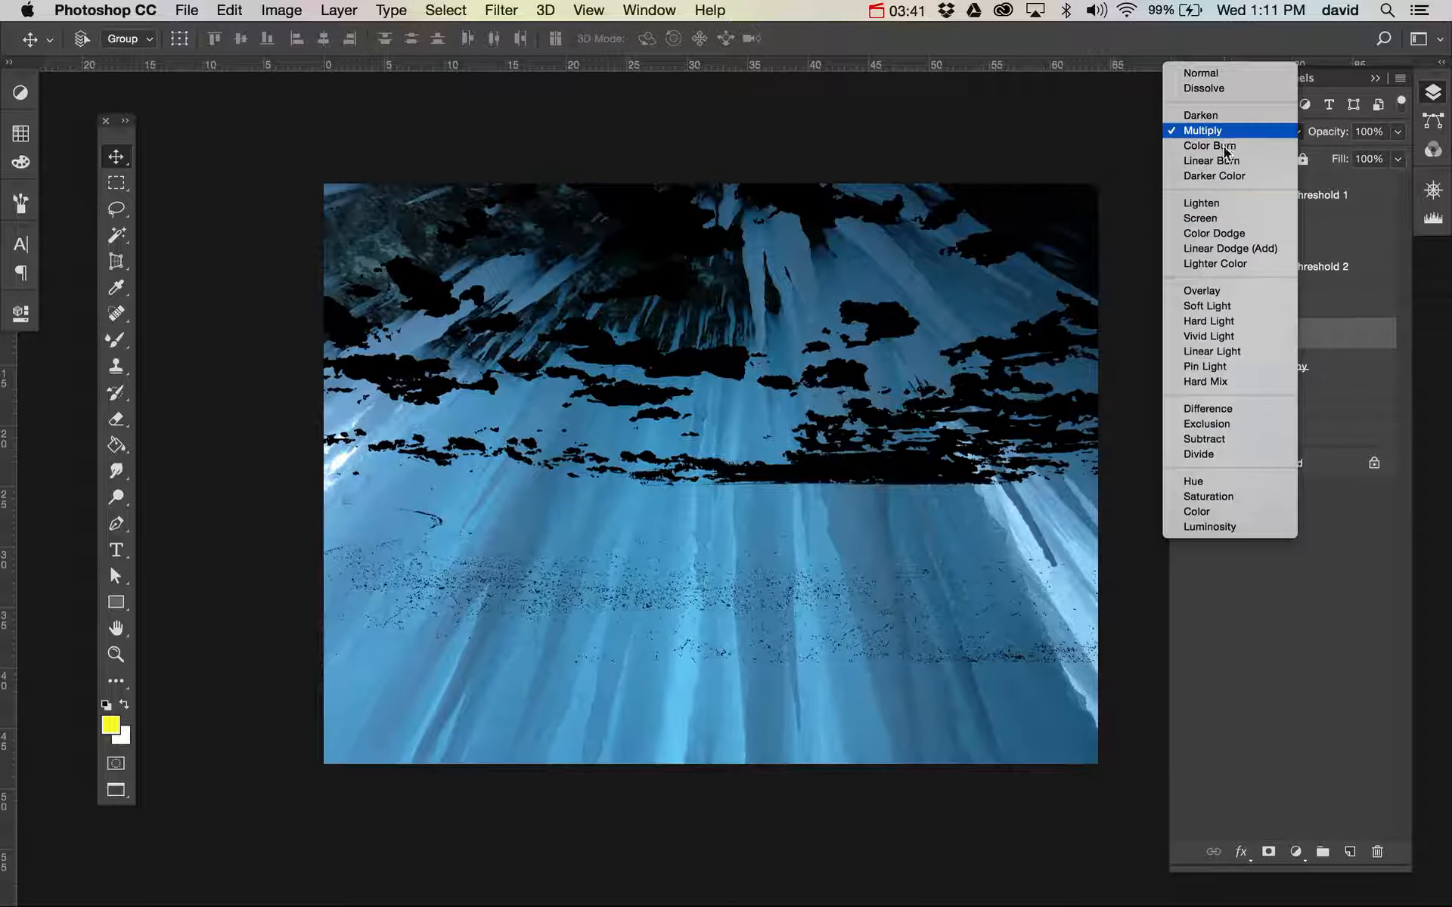
left_click(1208, 366)
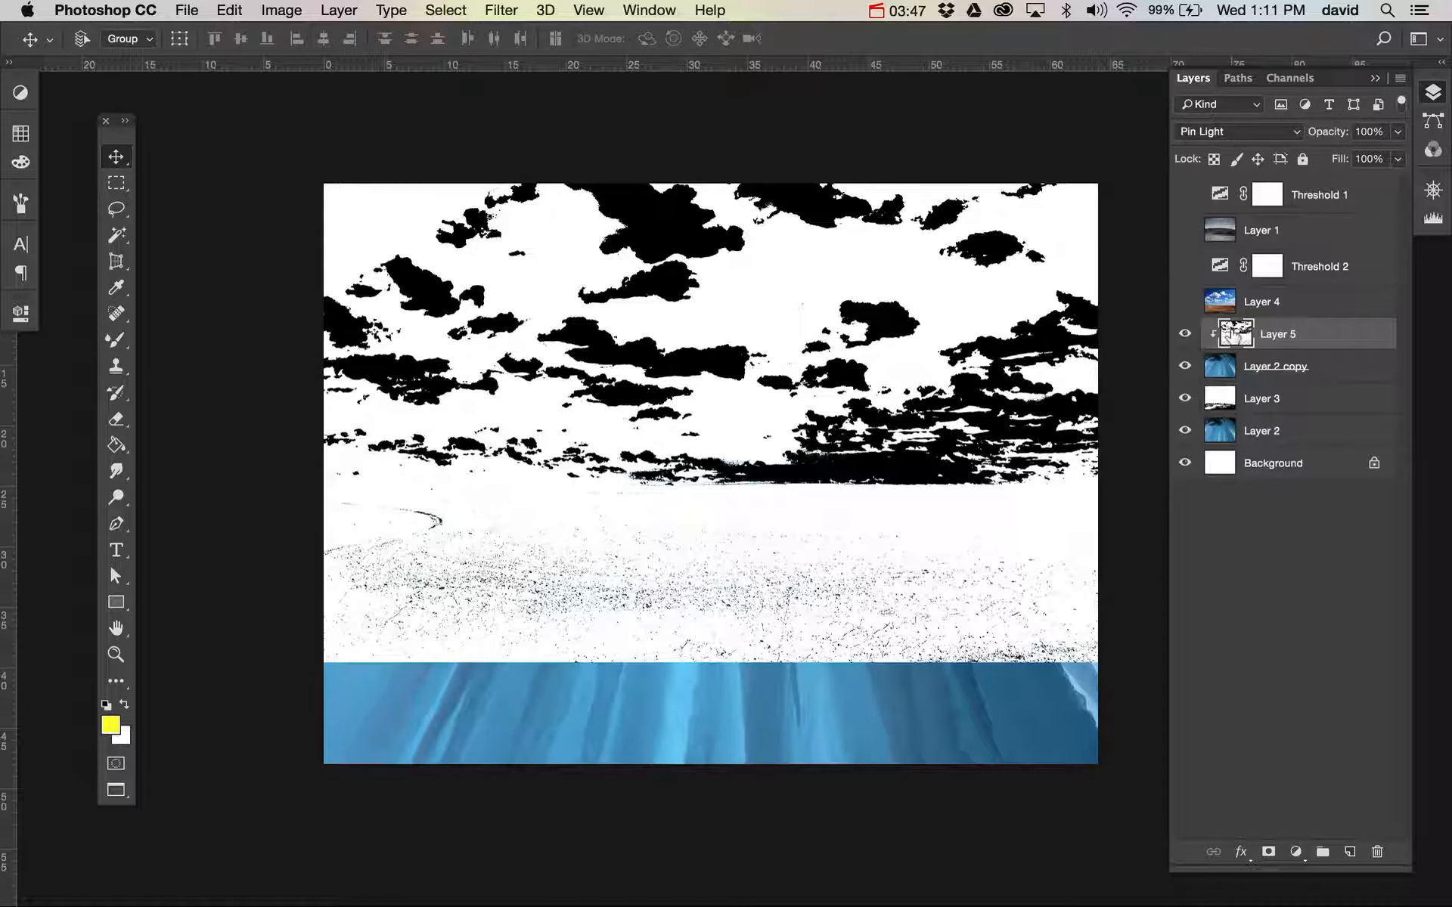
key("v")
key("shift+plus")
key("shift+plus")
key("shift+plus")
key("shift+plus")
key("shift+plus")
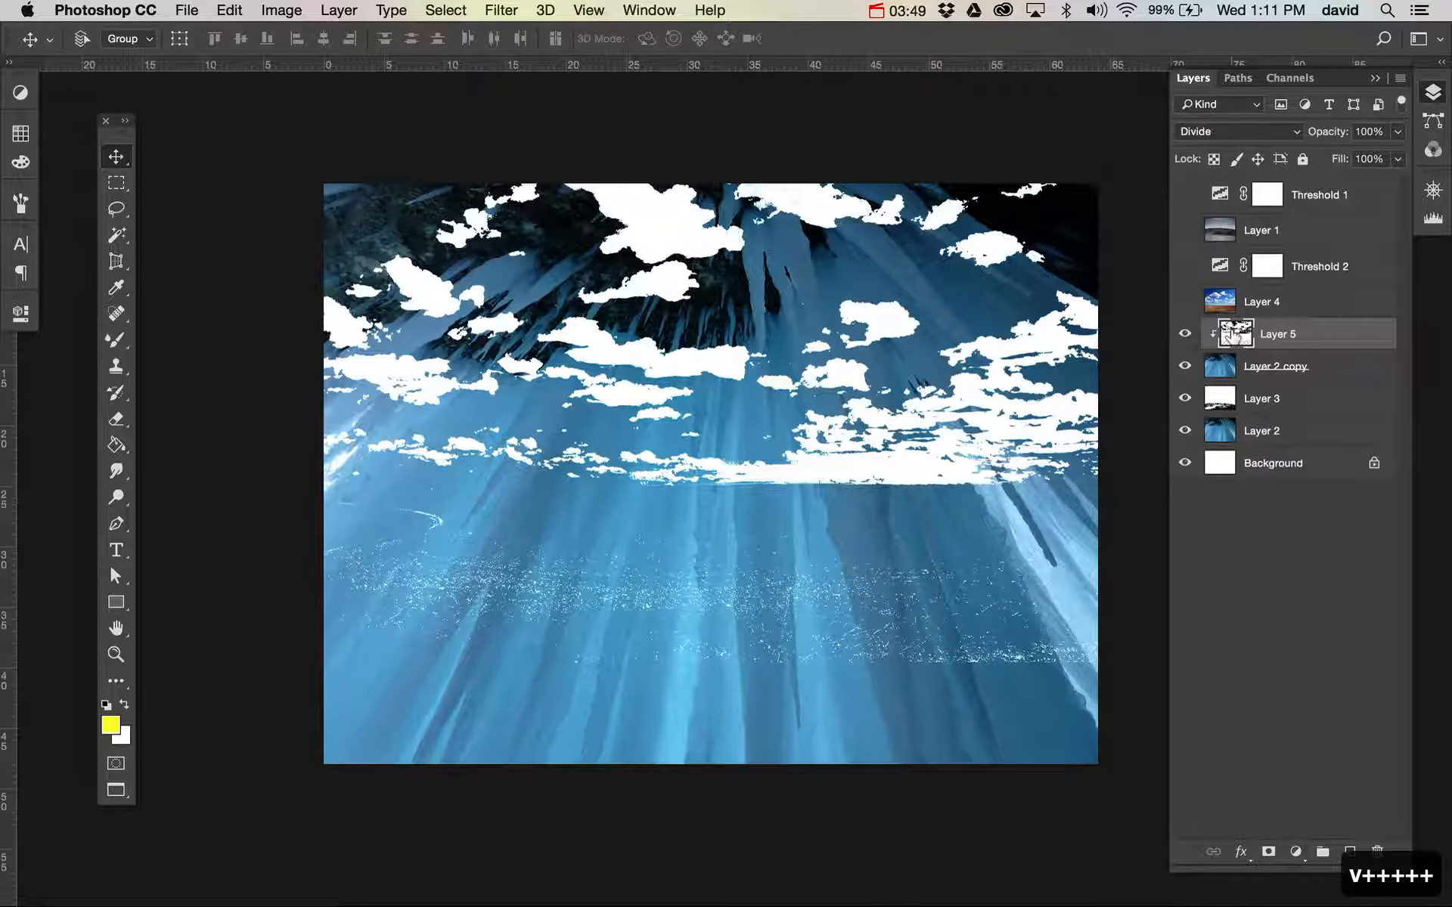
key("shift+plus")
key("shift+plus")
key("shift+plus")
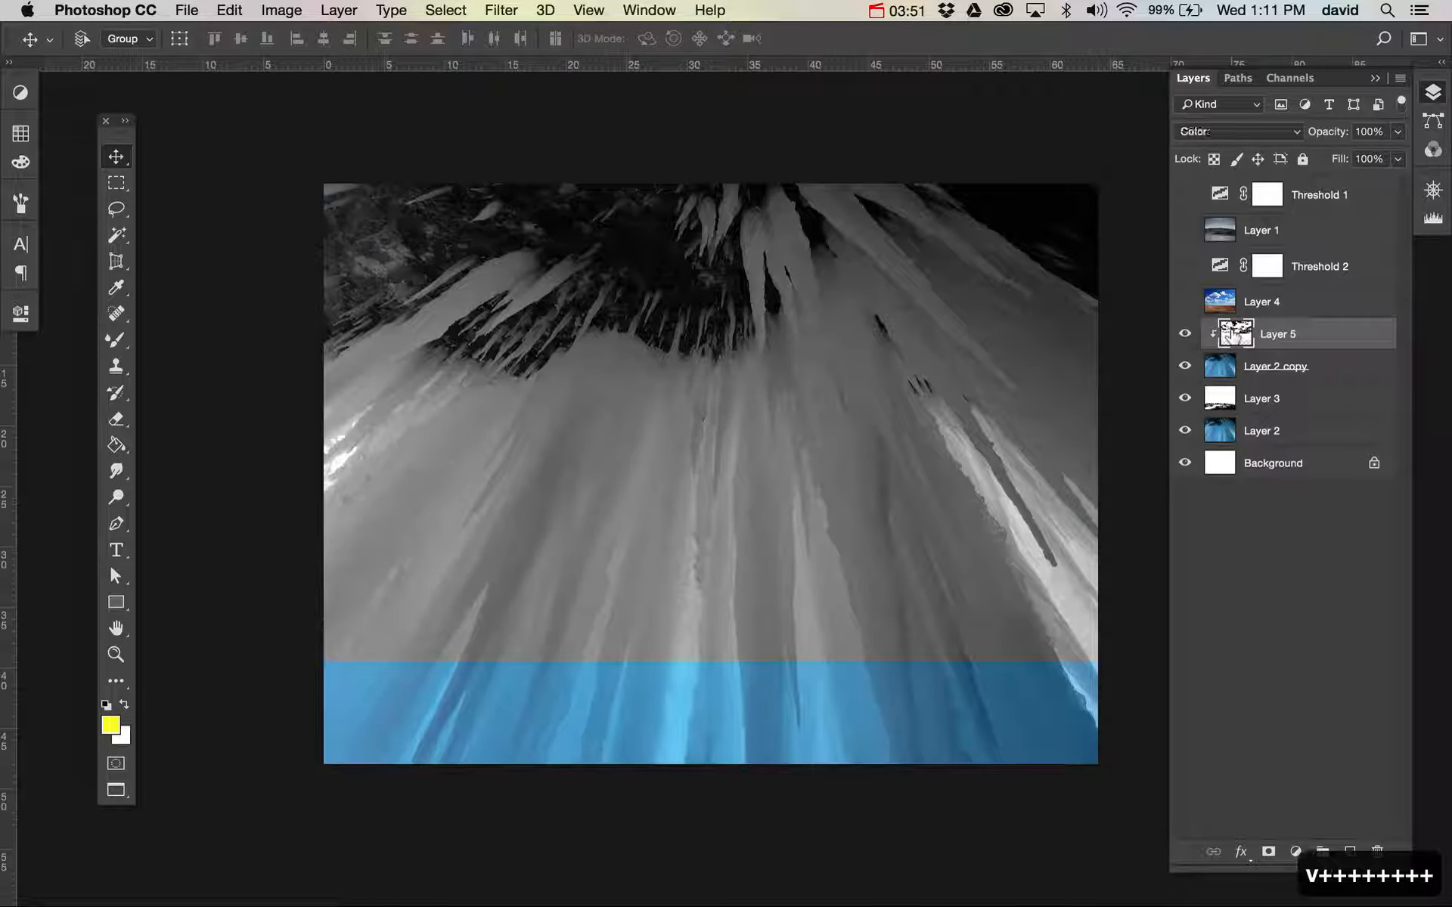
key("shift+plus")
key("shift+plus")
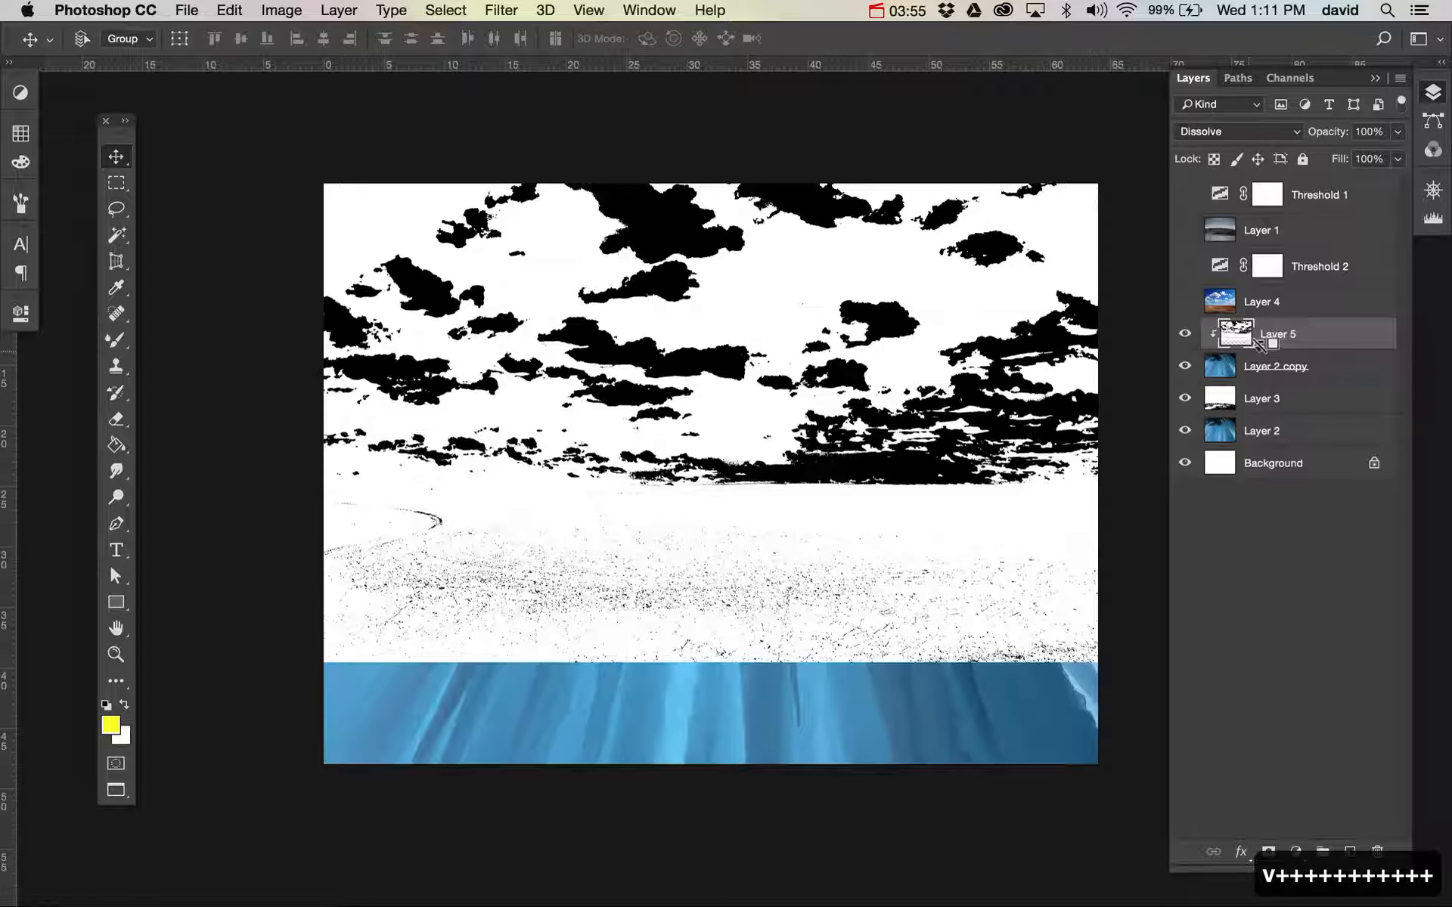
- Release Layer 5's clipping, move the Layer 2 copy directly above Layer 5, and clip the copy to it
left_click(1227, 360, "alt")
left_click_drag(1217, 374, 1276, 349)
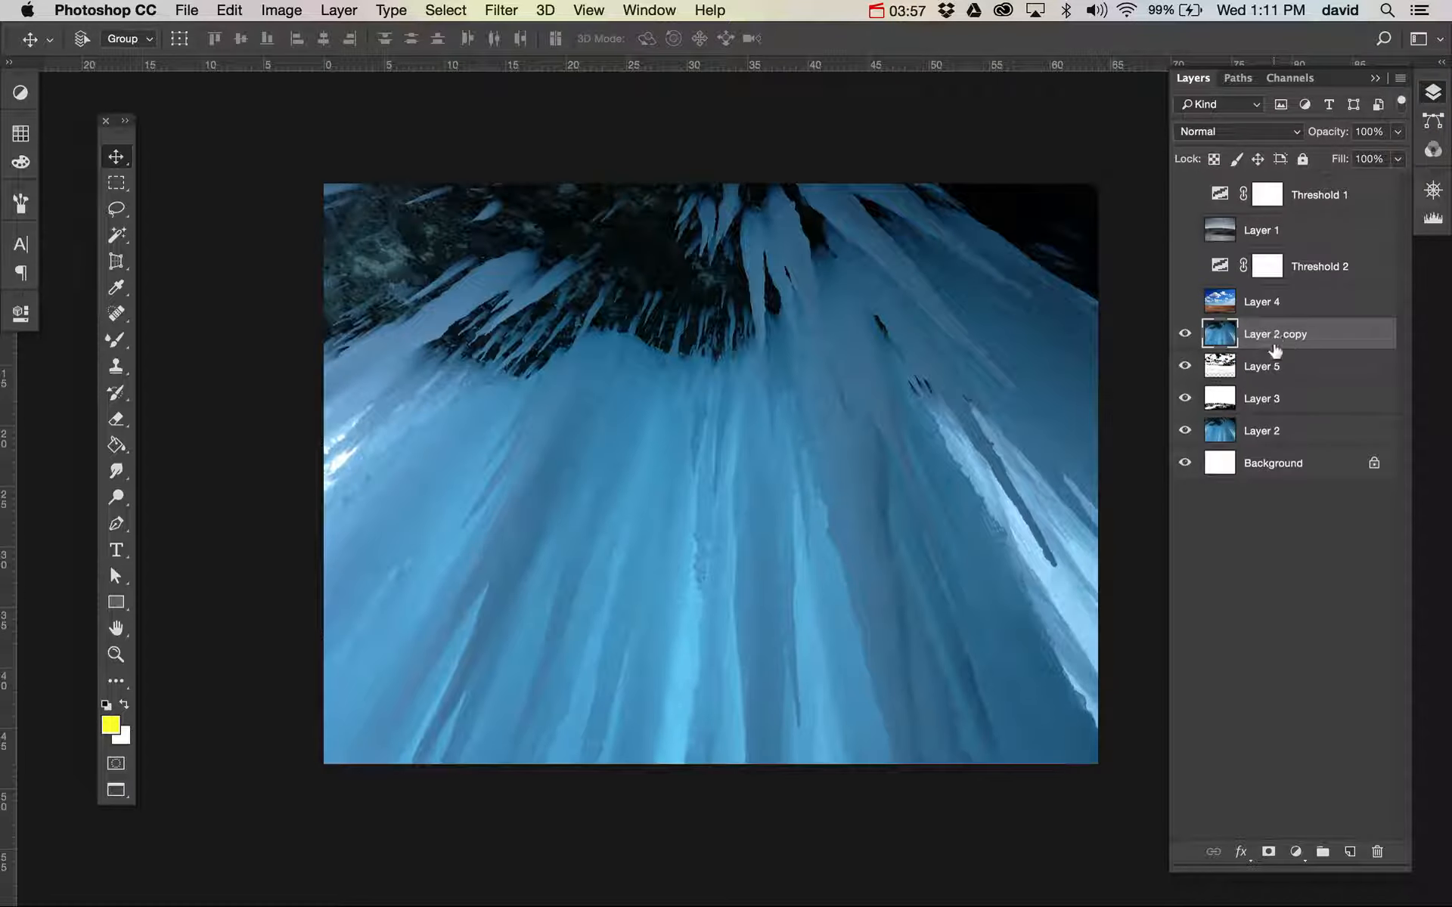
left_click(1275, 344, "alt")
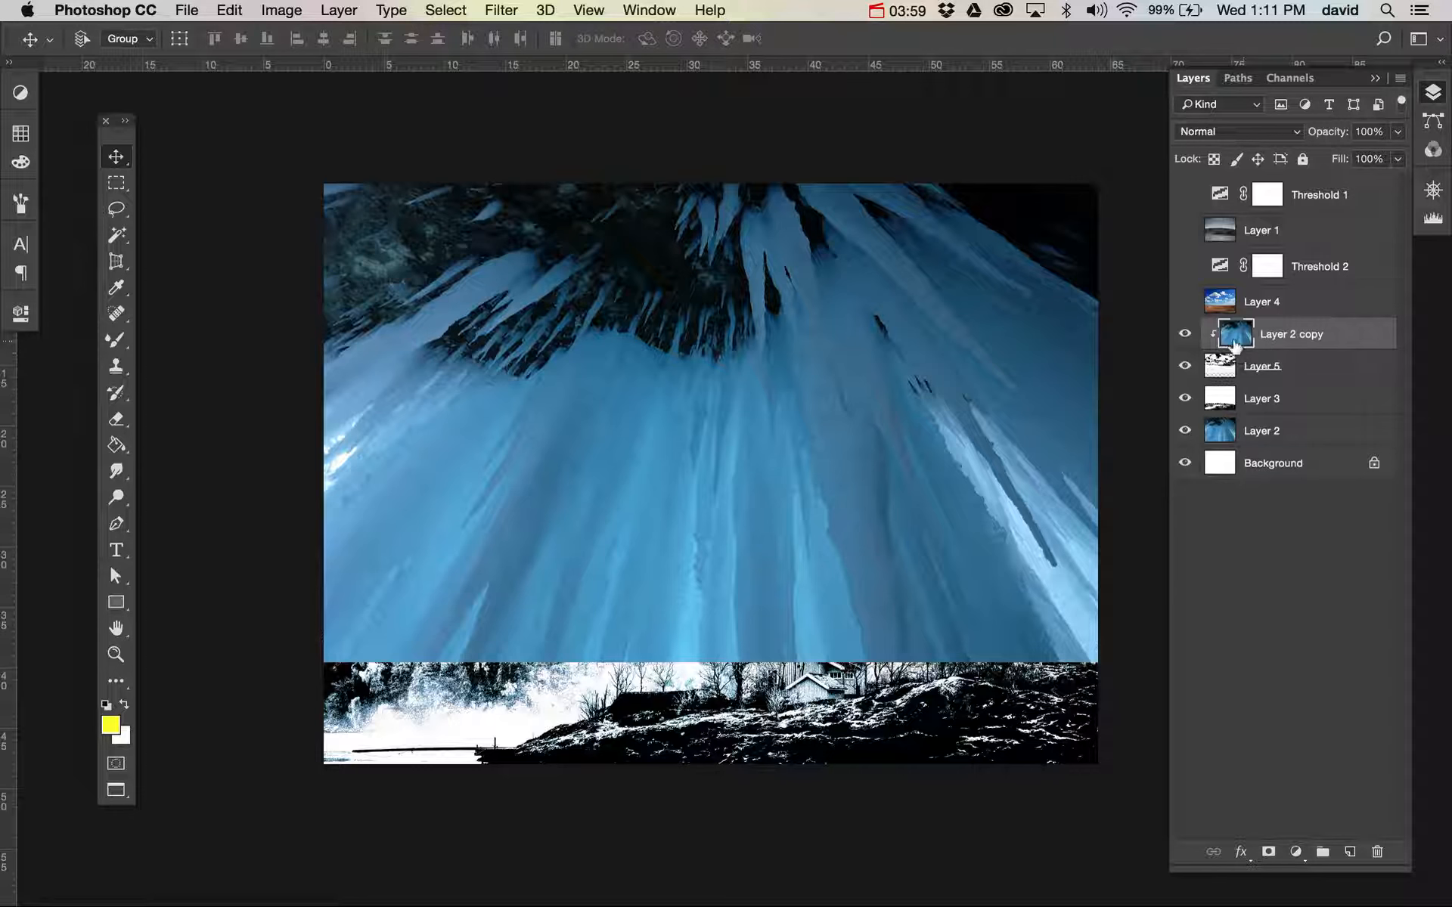
- Cycle the clipped Layer 2 copy through blend modes such as Multiply, Screen, Lighter Color, Hard Light and Hard Mix, stopping at Divide
key("shift+plus")
key("shift+plus")
key("shift+plus")
key("shift+plus")
key("shift+plus")
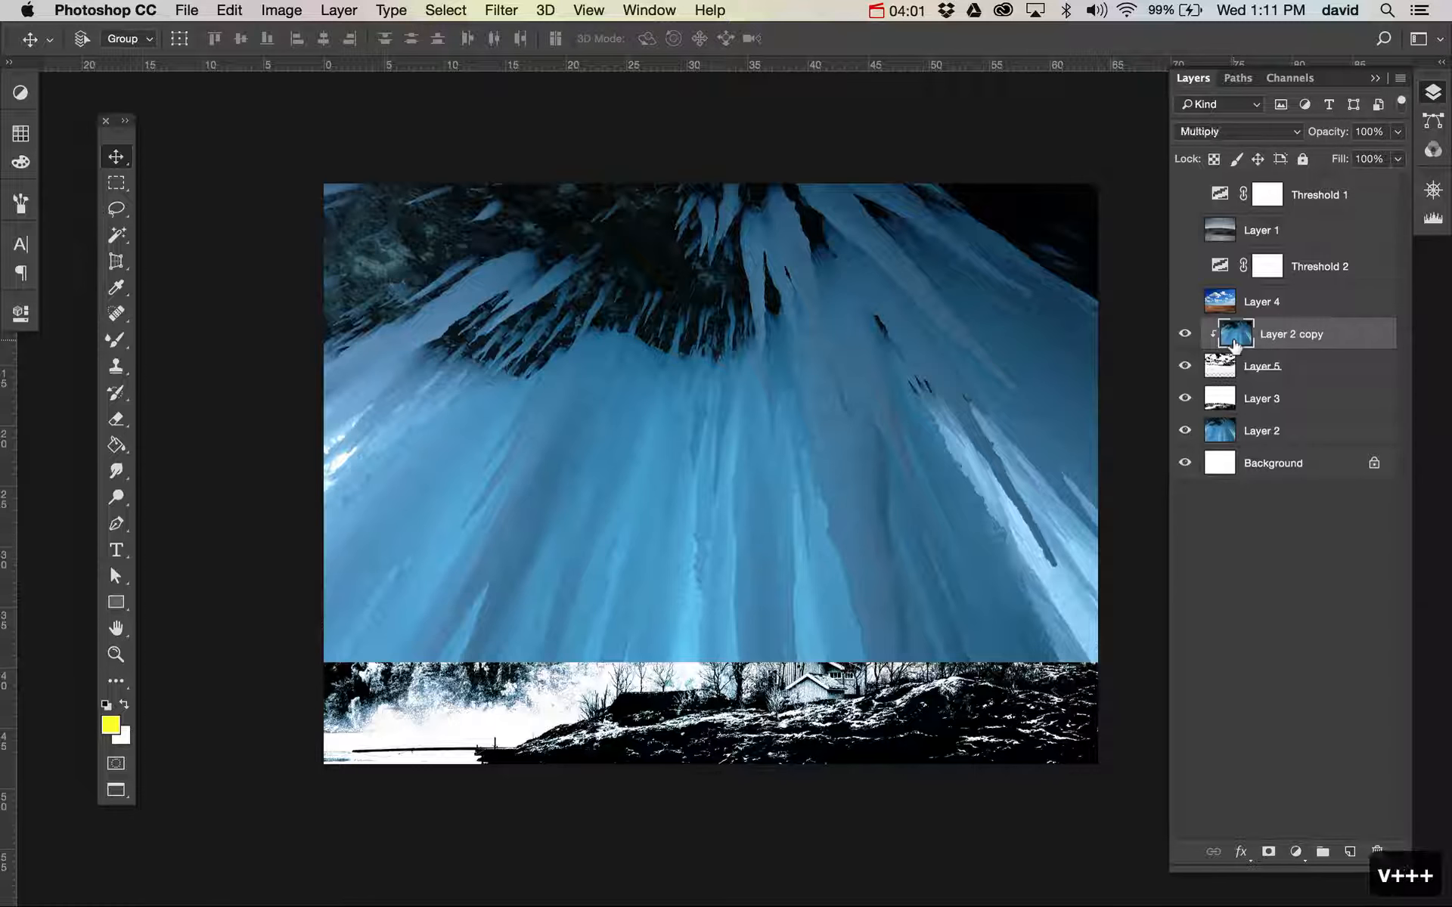
key("shift+plus")
key("shift+plus")
key("shift+plus")
key("shift+plus")
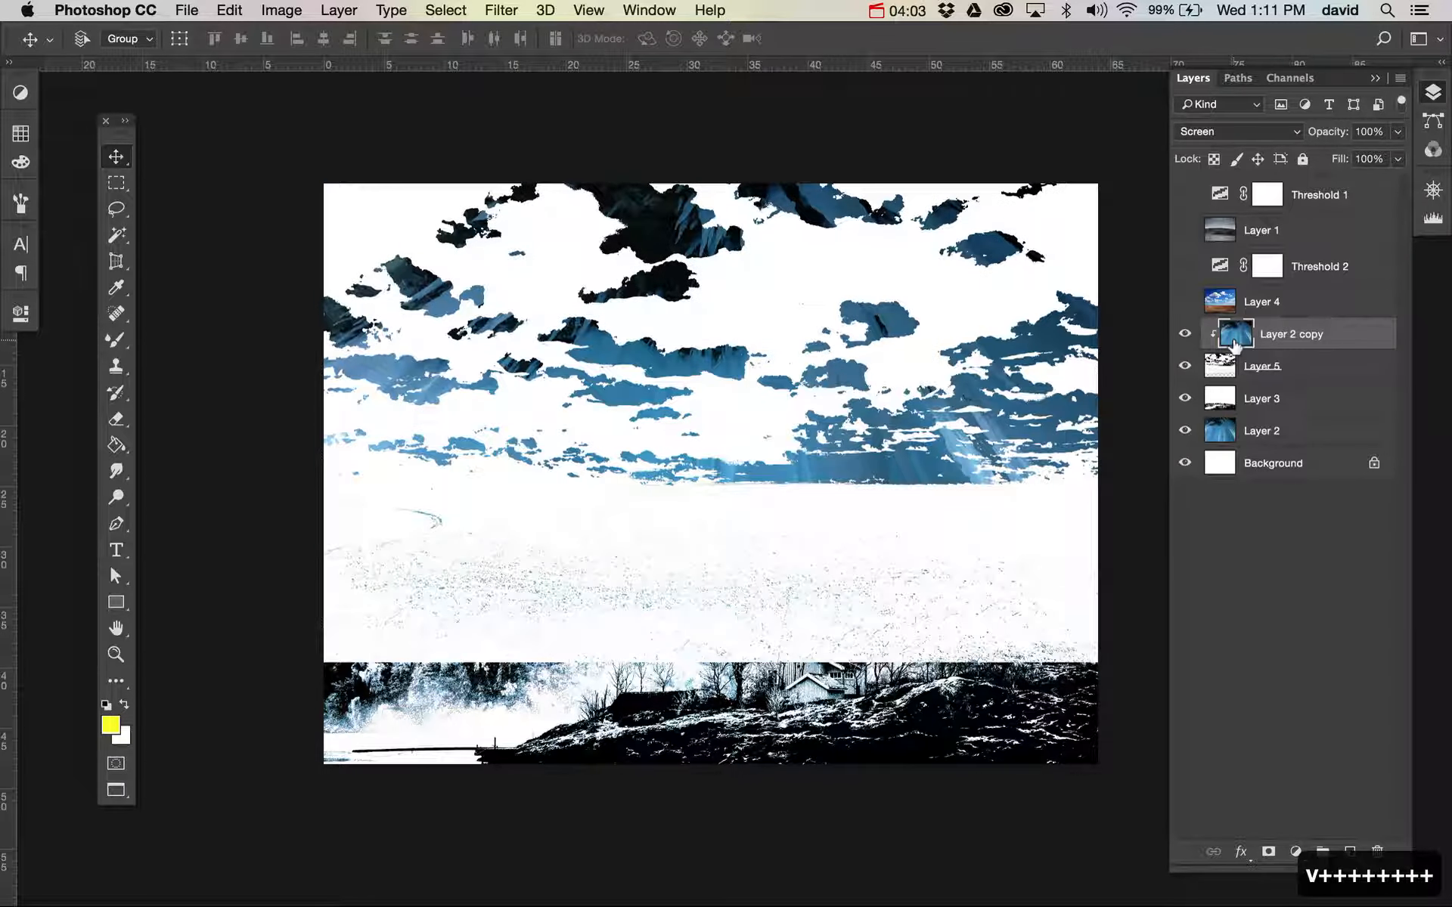
key("shift+plus")
key("shift+plus")
key("shift+plus")
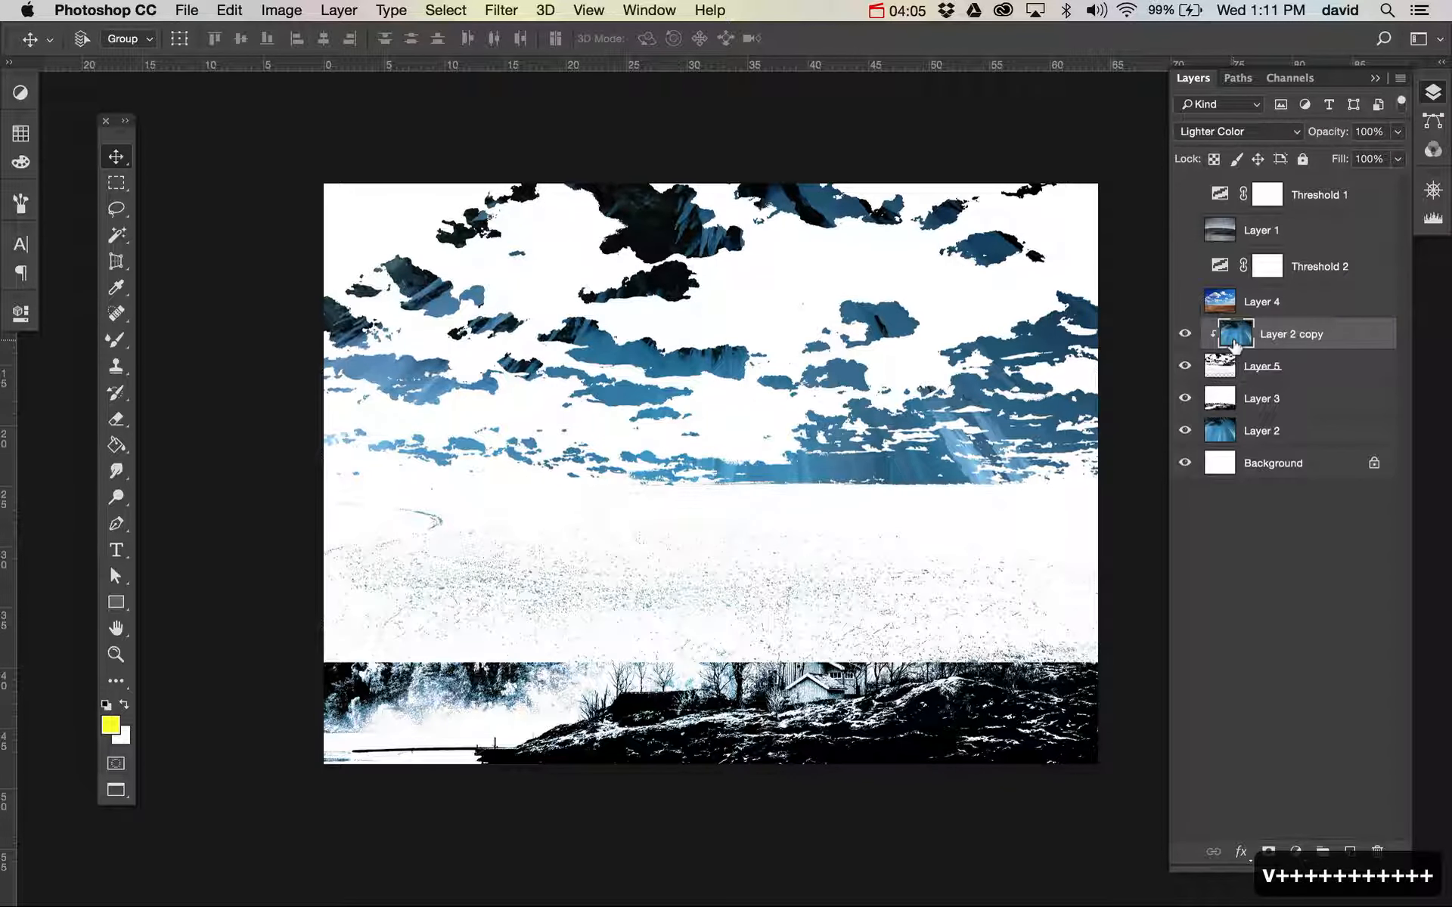
key("shift+minus")
key("shift+plus")
key("shift+plus")
key("shift+plus")
key("shift+plus")
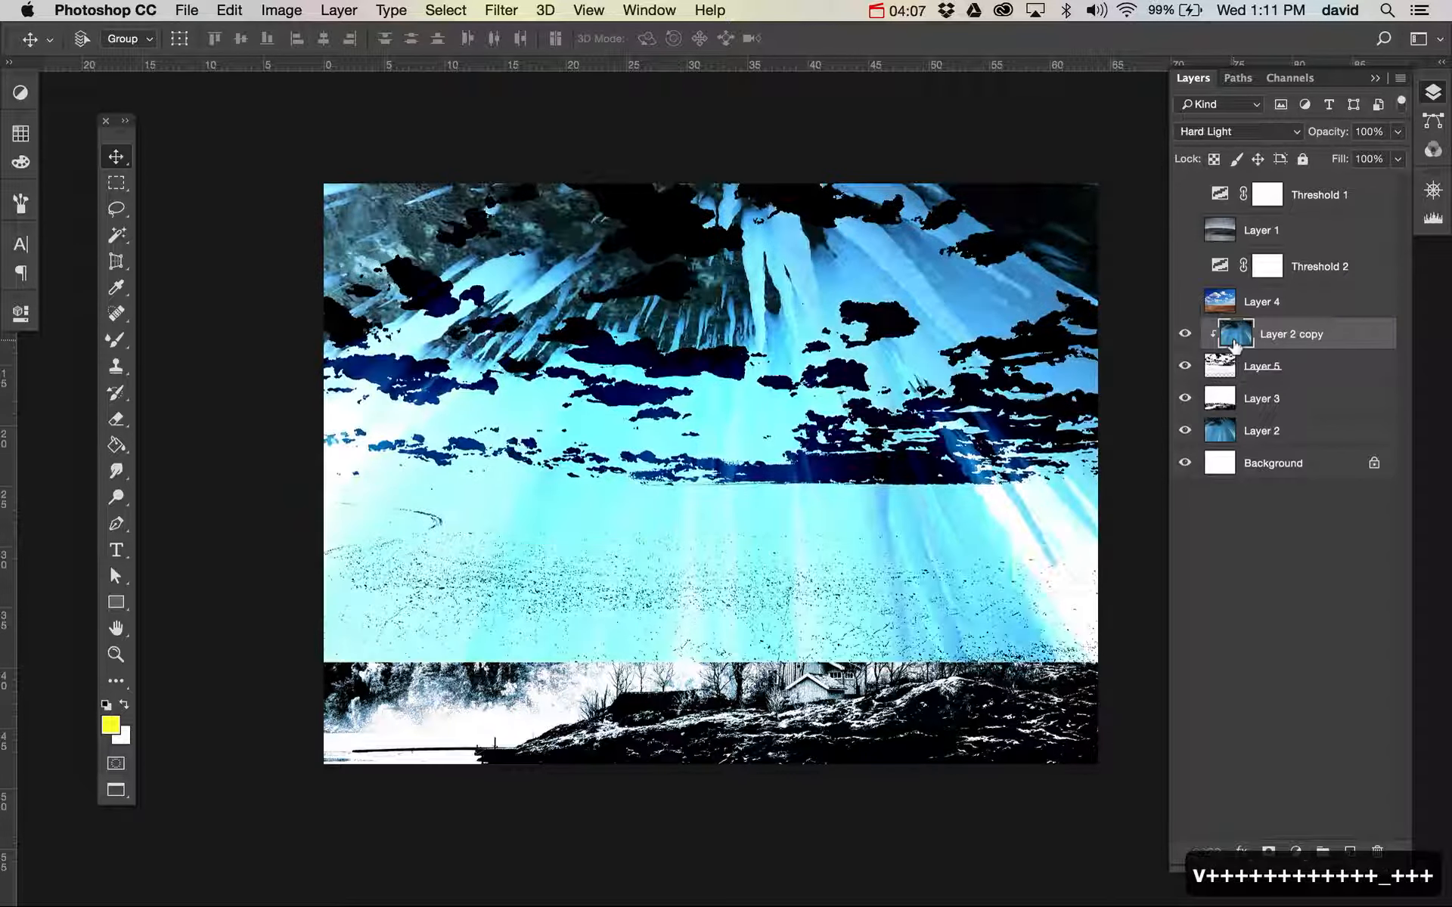
key("shift+plus")
key("shift+plus")
key("shift+plus")
key("shift+plus")
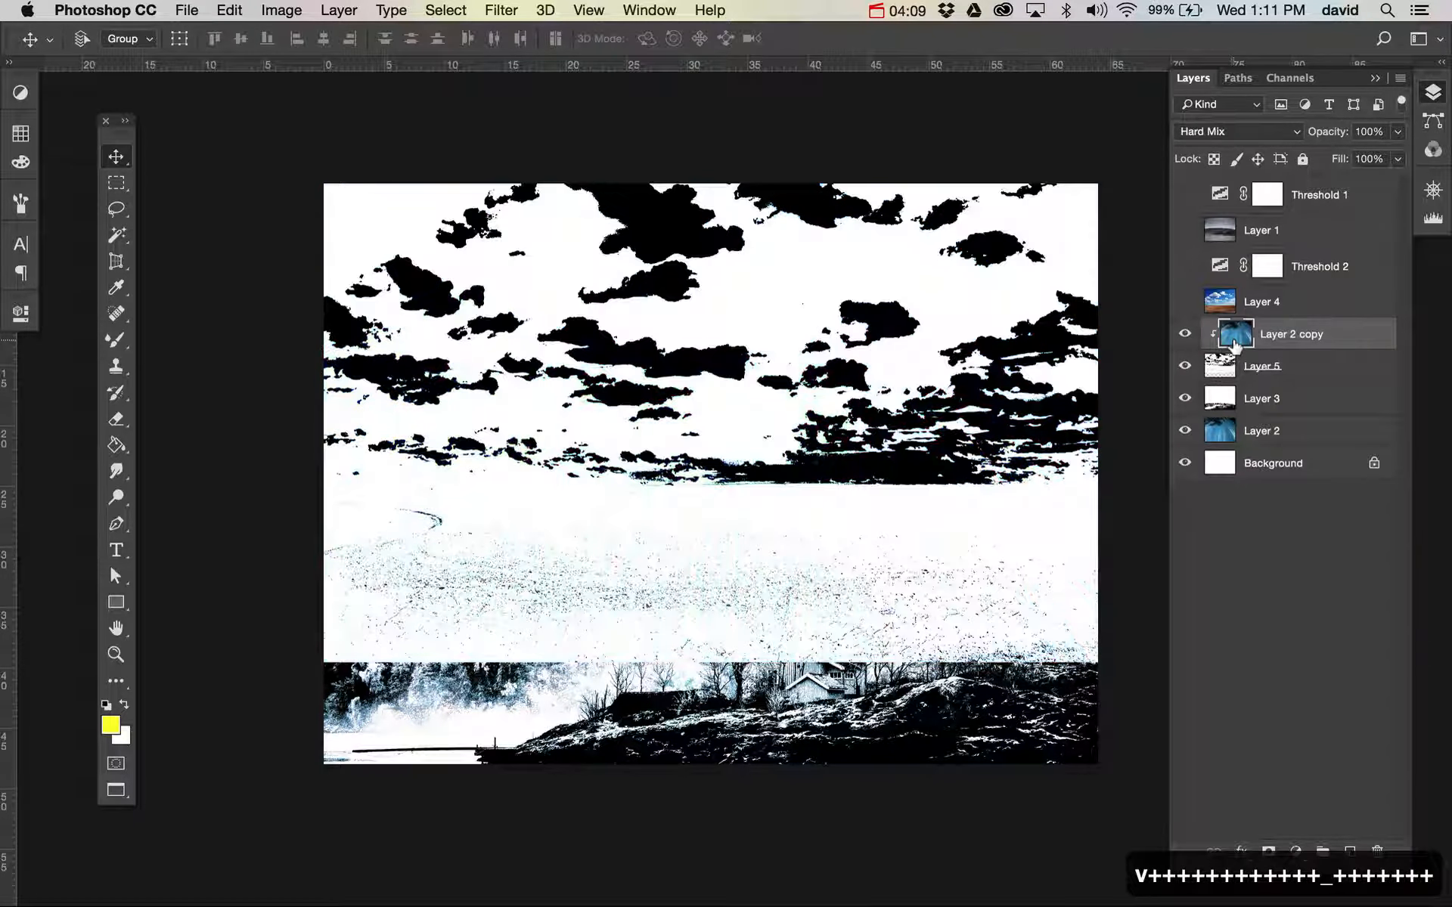
key("shift+plus")
key("shift+plus")
key("shift+plus")
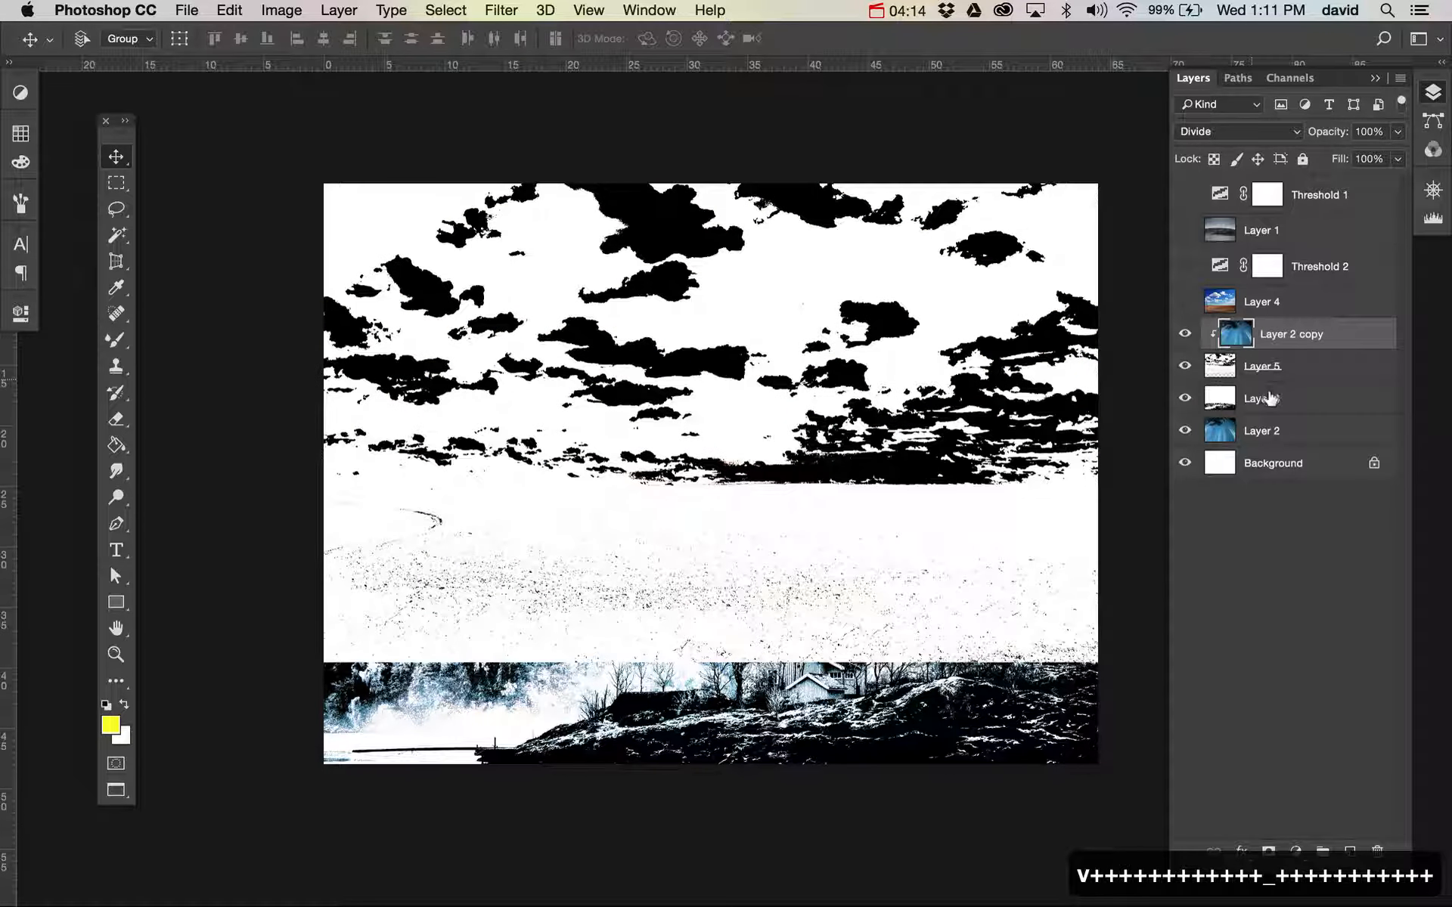
- Hide the Layer 2 copy and set the visible Layer 5 to Multiply blending
left_click(1225, 408)
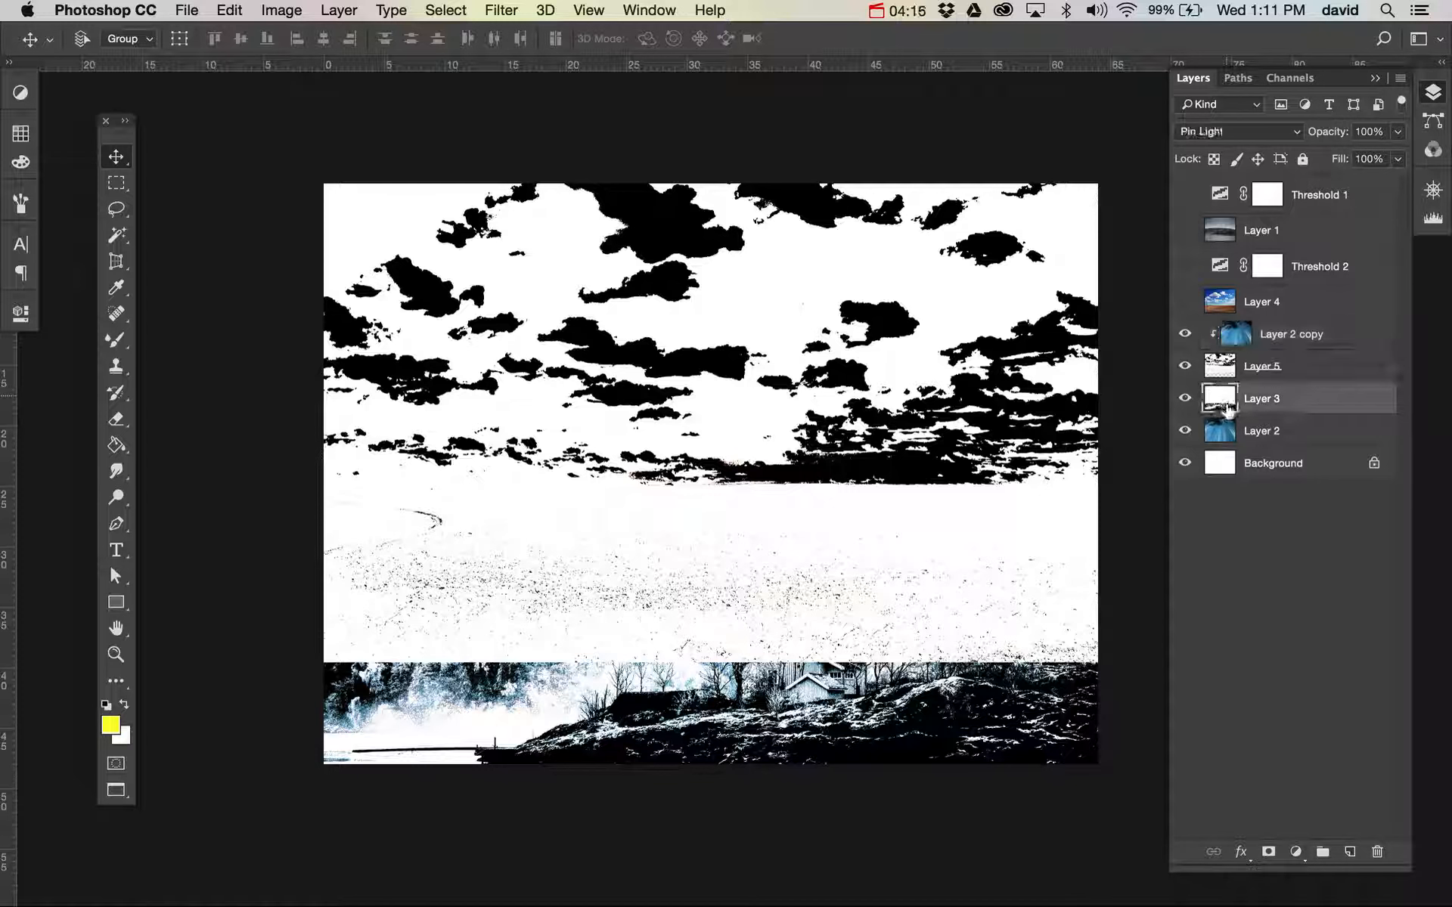
left_click(1185, 366)
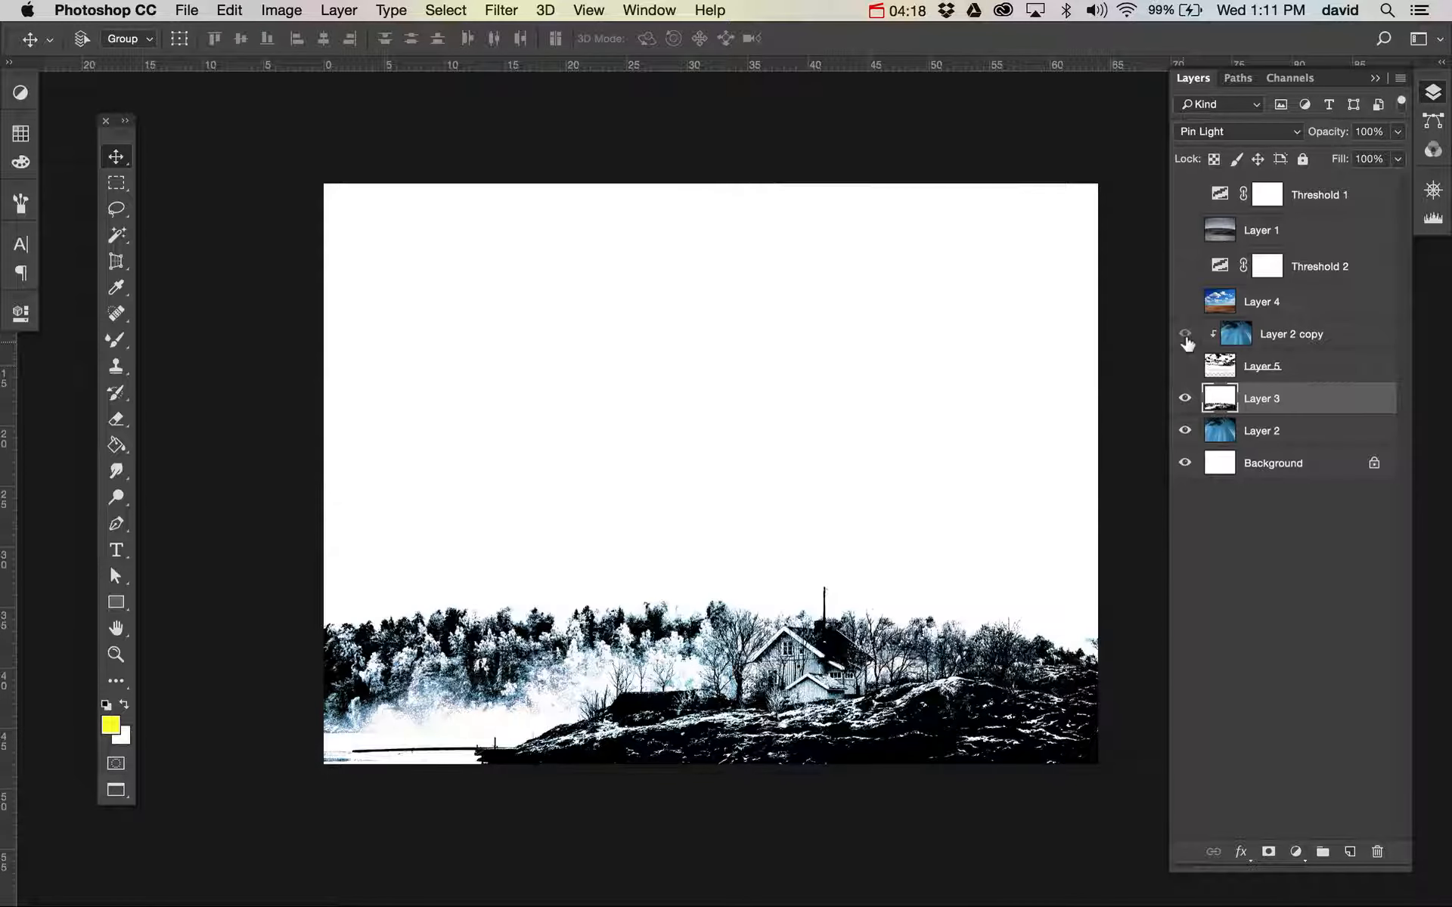
left_click(1184, 335)
left_click(1244, 368)
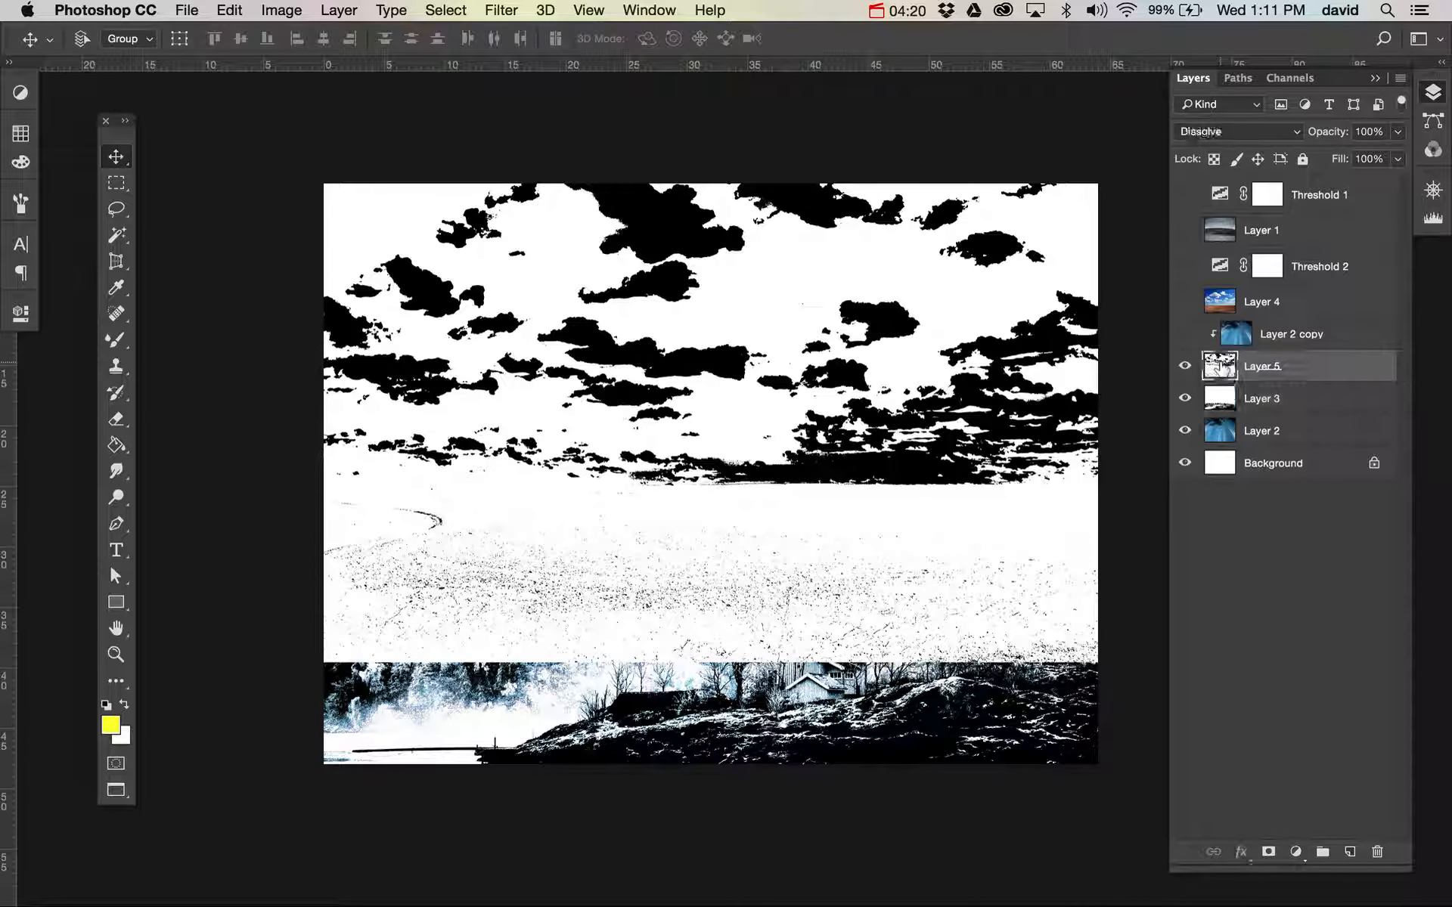
key("v")
key("alt+shift+m")
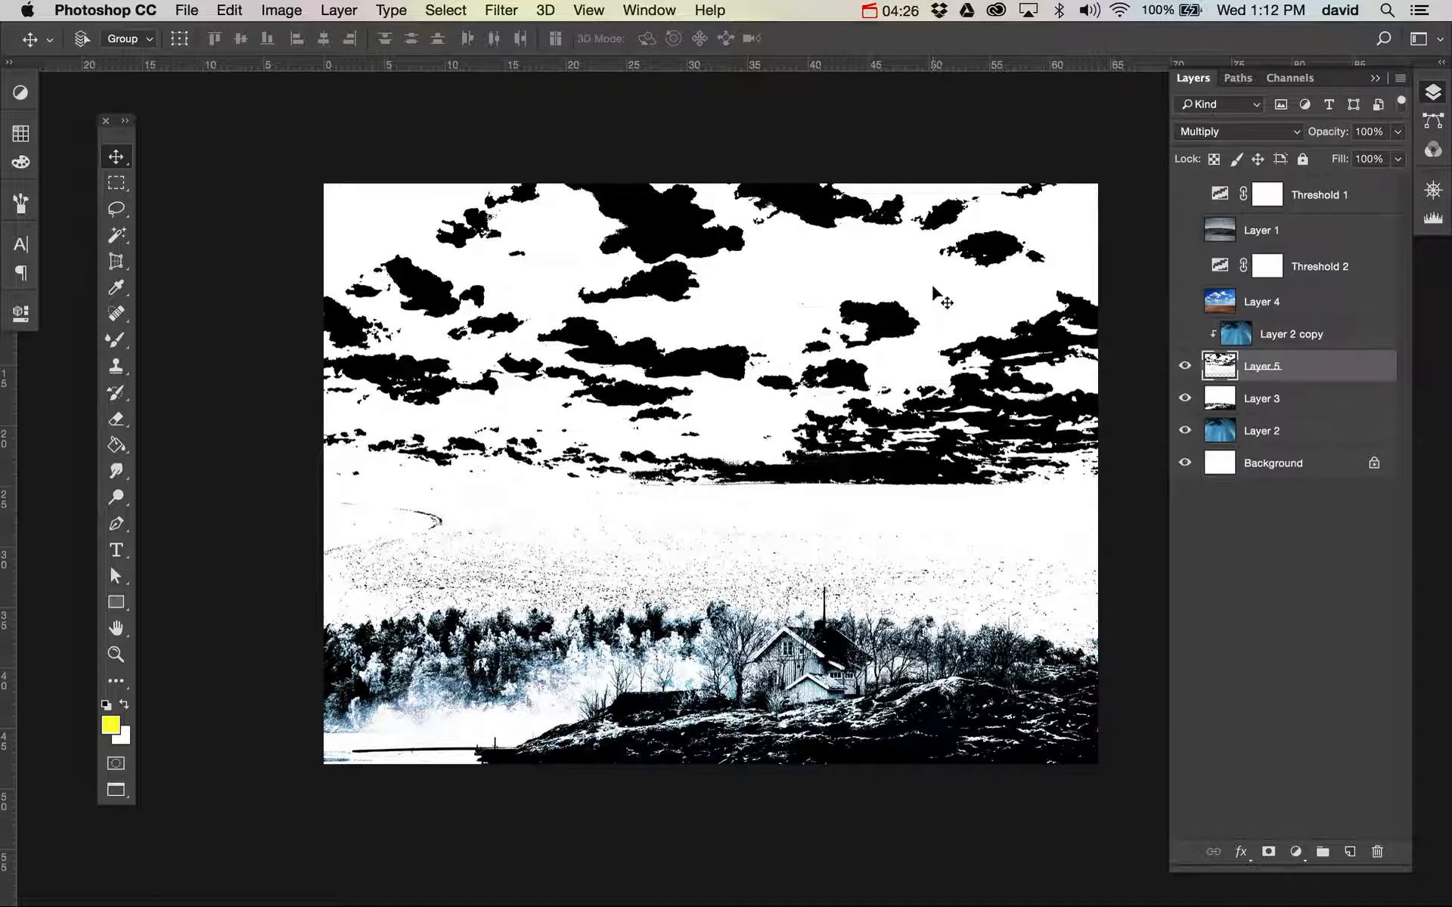
- Compare the image with and without Layer 5, and move its clouds up into the upper third of the canvas
left_click(1184, 366)
left_click(1185, 366)
left_click_drag(924, 314, 938, 300)
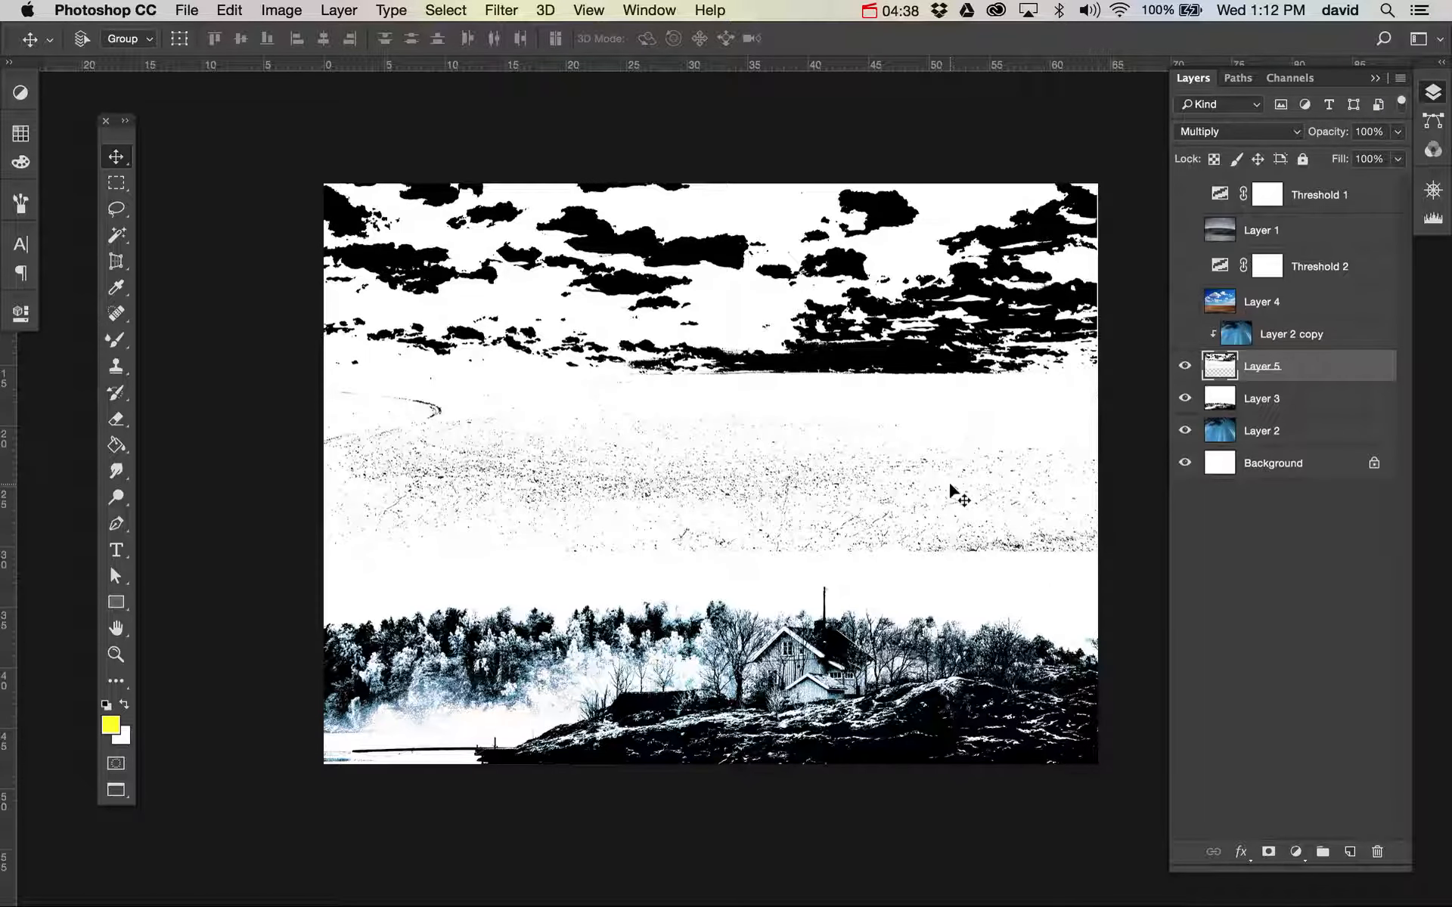
- Delete the speckled ground area beneath the clouds on Layer 5 using a full-width rectangular selection, and deselect
key("e")
key("m")
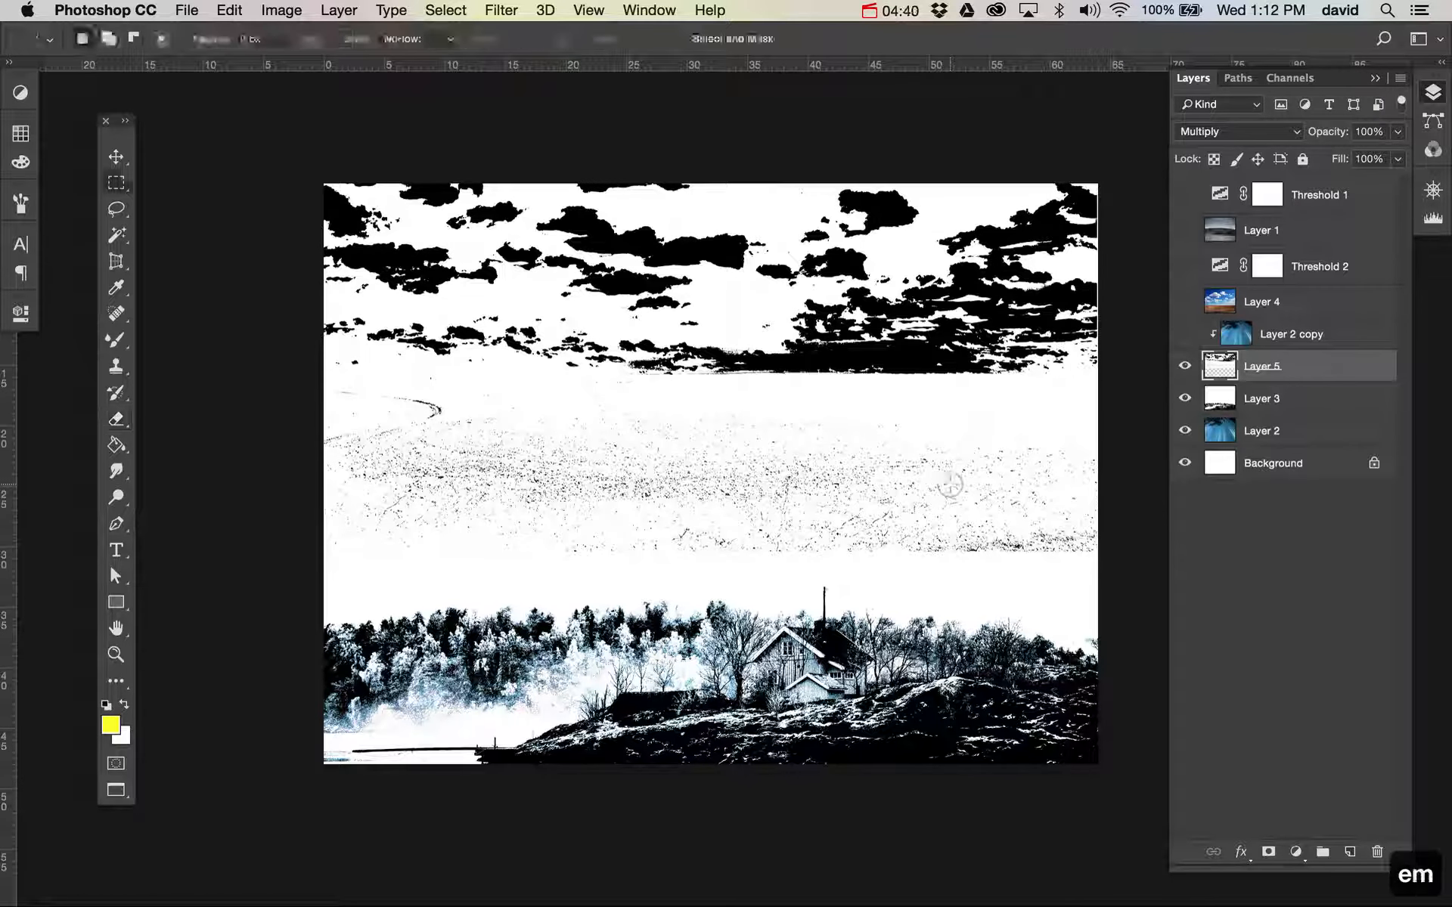
left_click_drag(324, 384, 1103, 670)
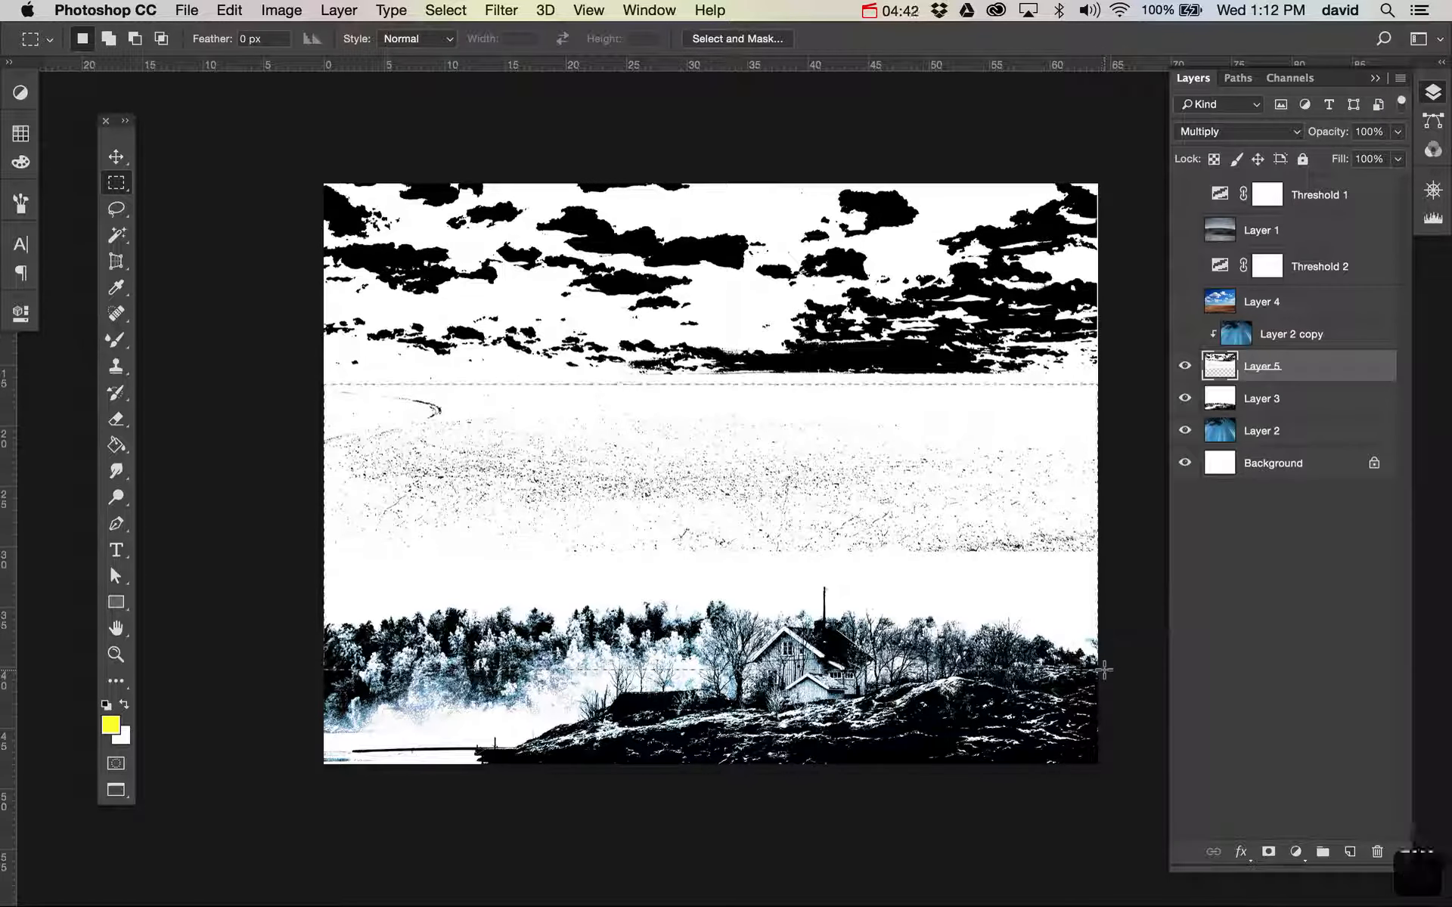
key("BackSpace")
key("super+d")
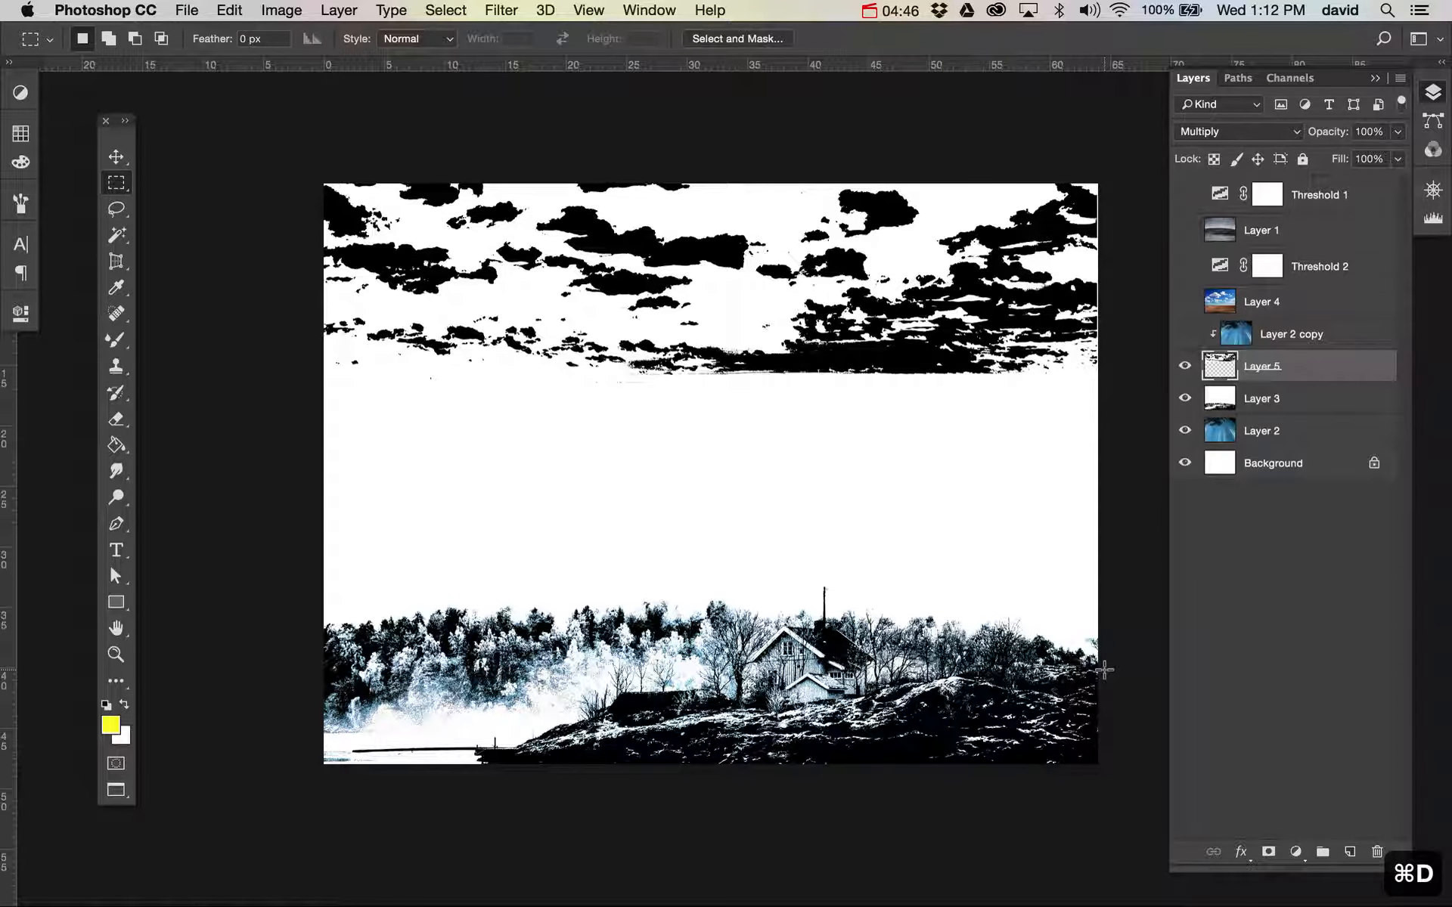
- Try moving Layer 5's clouds down and to the right, and undo the move
key("v")
left_click_drag(975, 332, 1134, 508)
key("super+z")
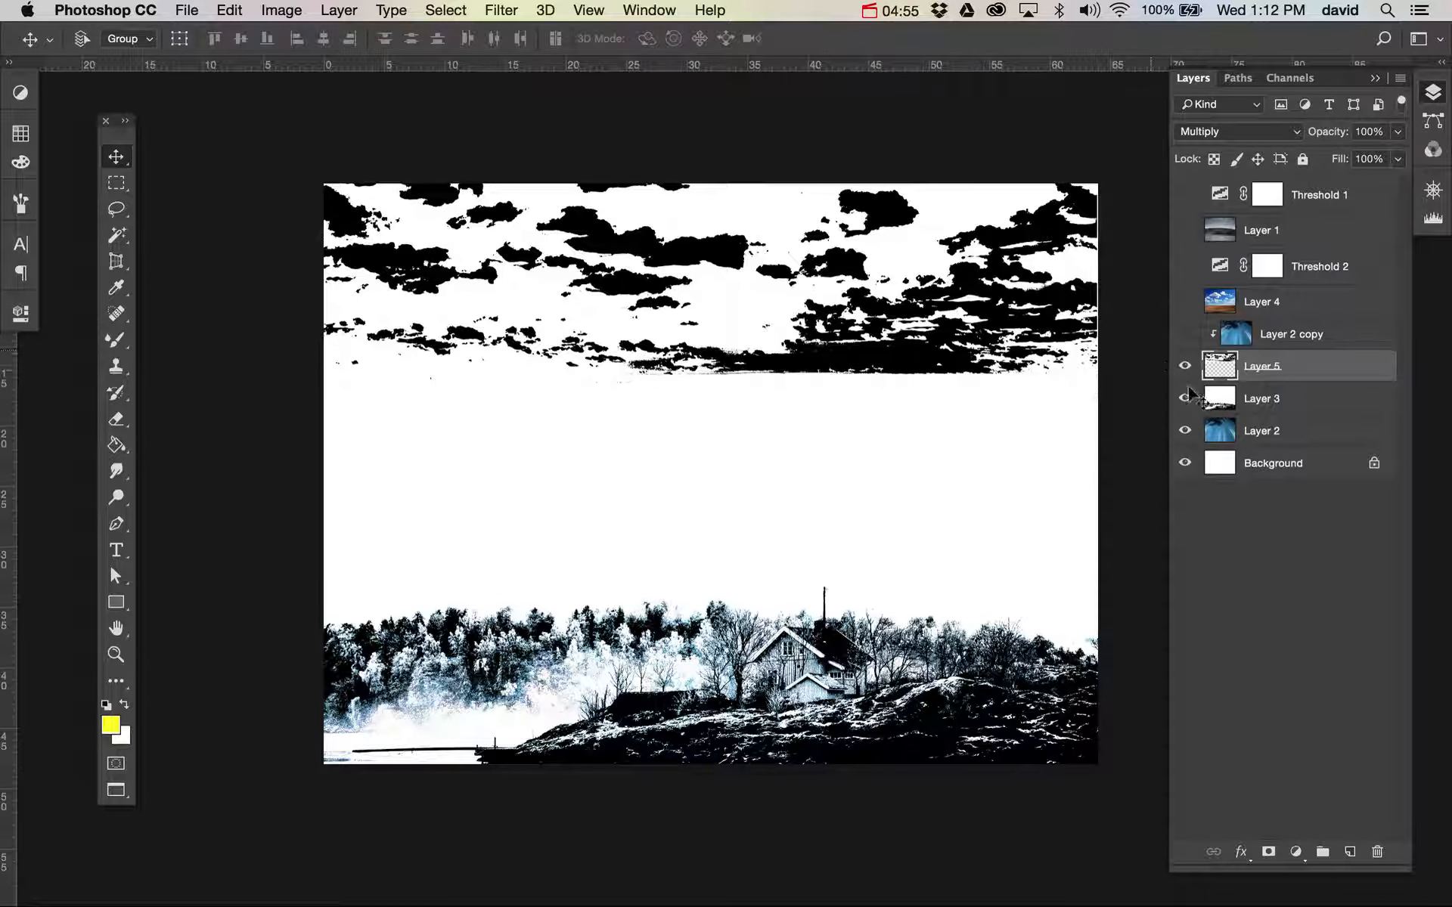
- Hide Layer 5 and set Layer 3's blend mode to Multiply
left_click(1184, 366)
left_click(1222, 398)
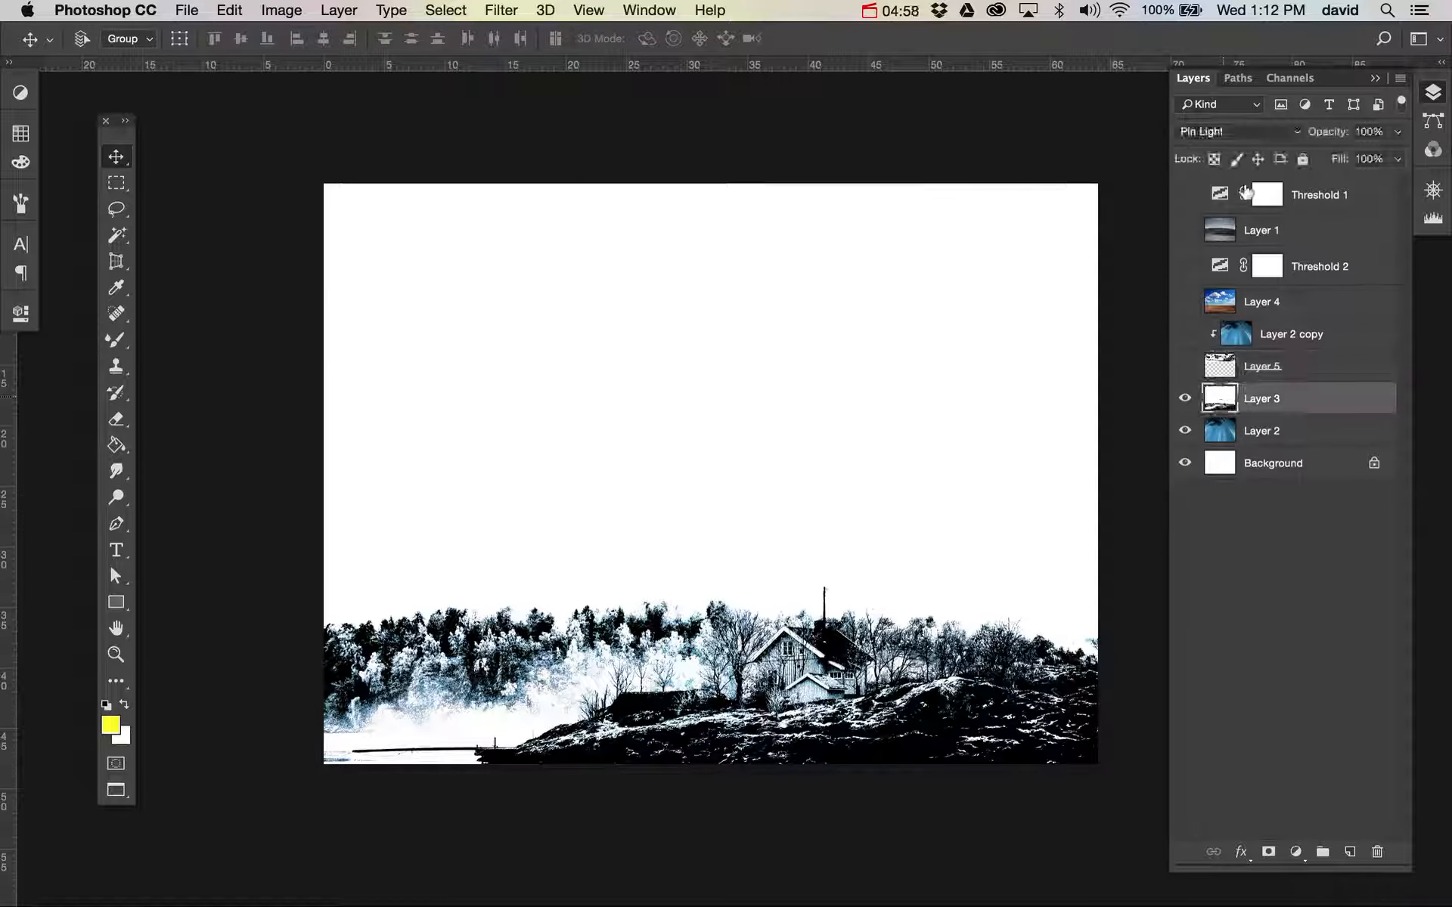
left_click(1221, 131)
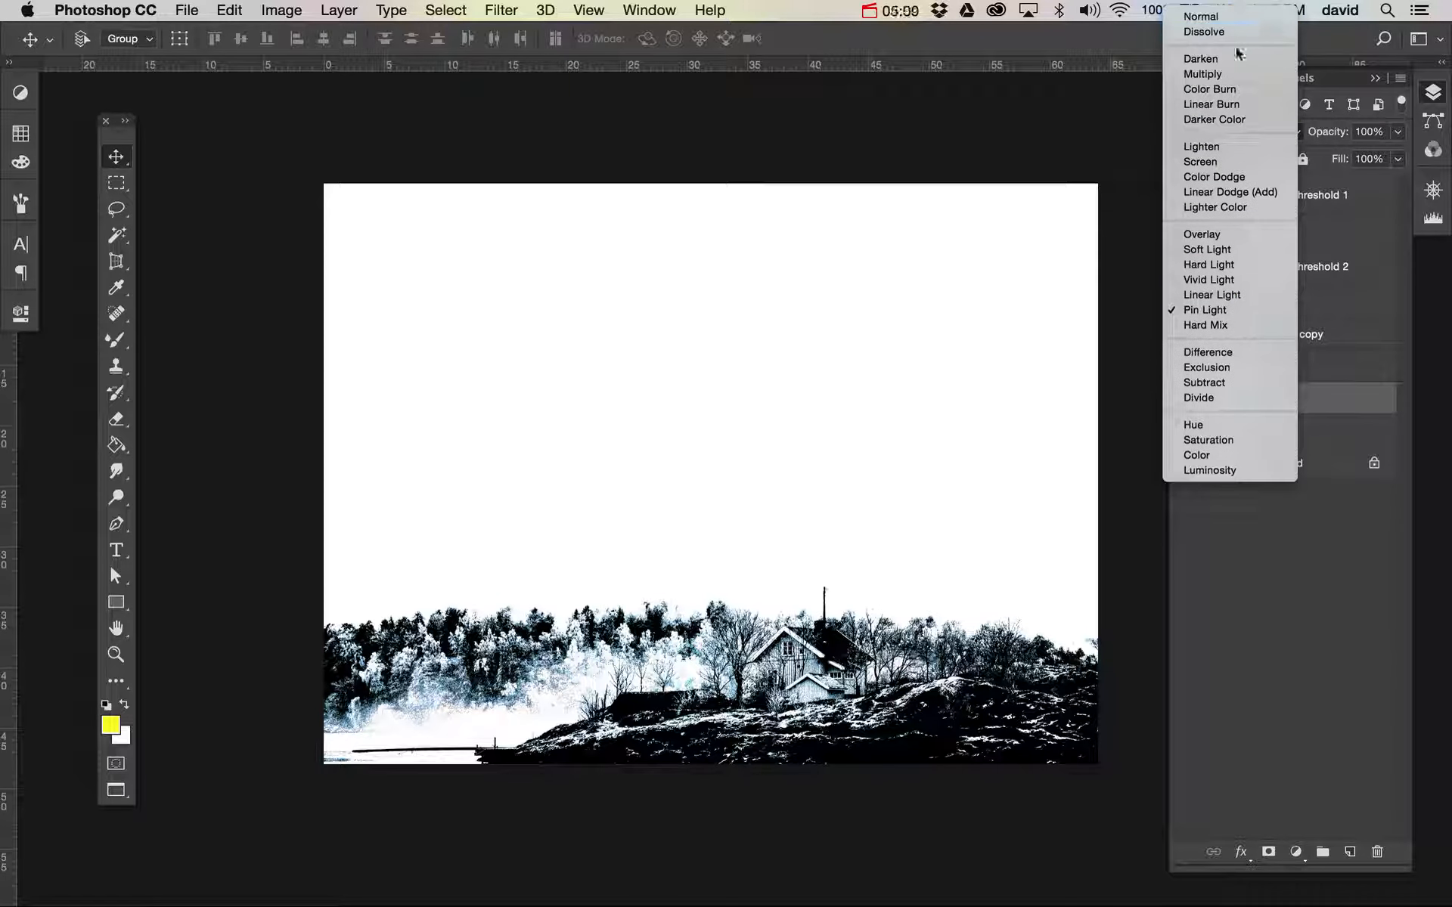
left_click(1232, 70)
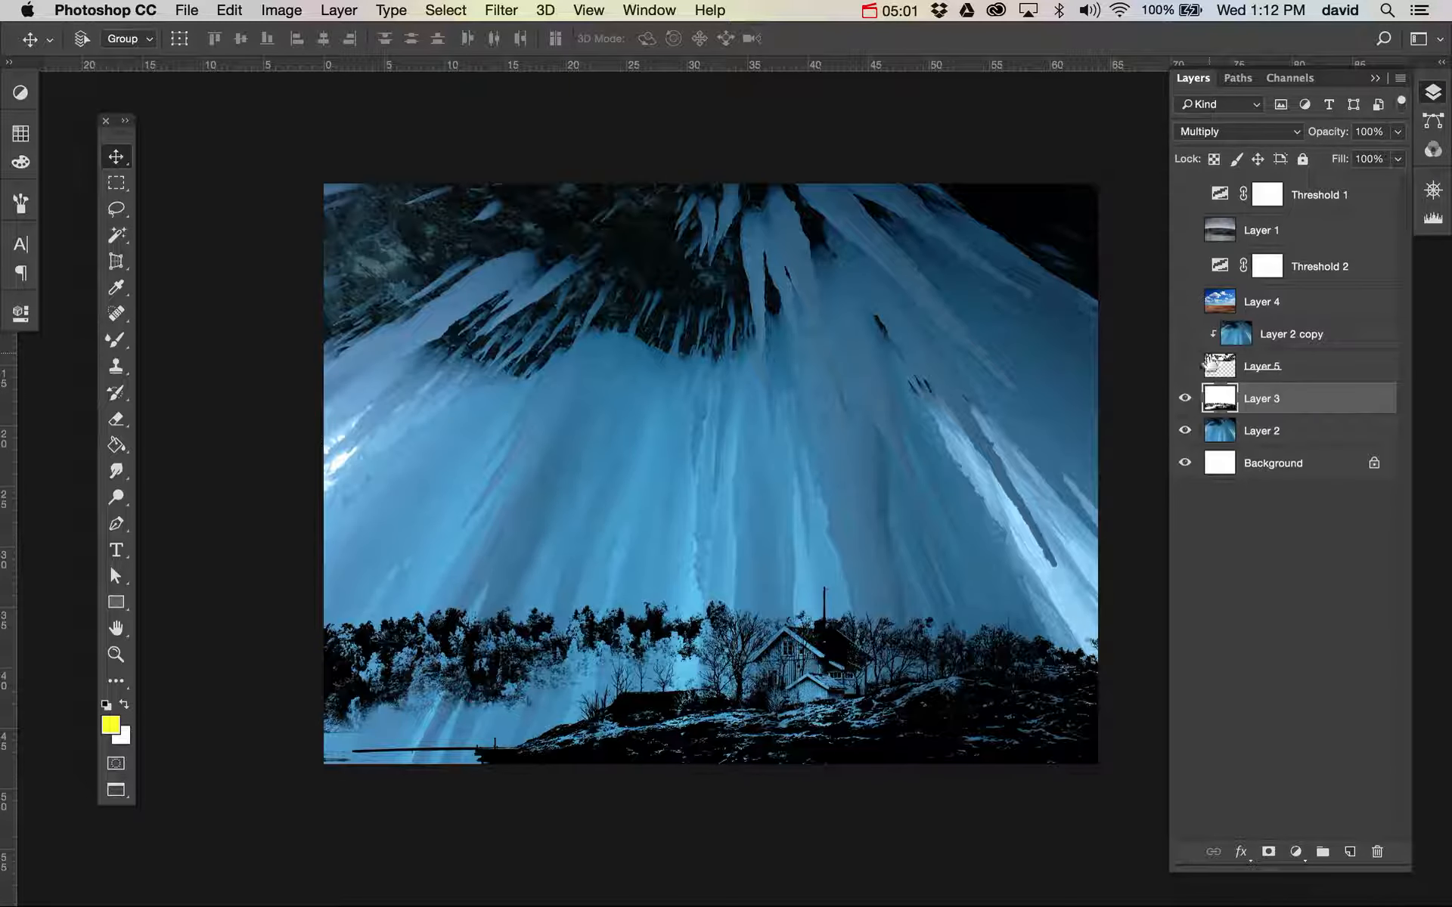
- Show Layer 5 and move its clouds down so the lowest cloud band sits just above the treeline
left_click(1184, 366)
left_click(1221, 366)
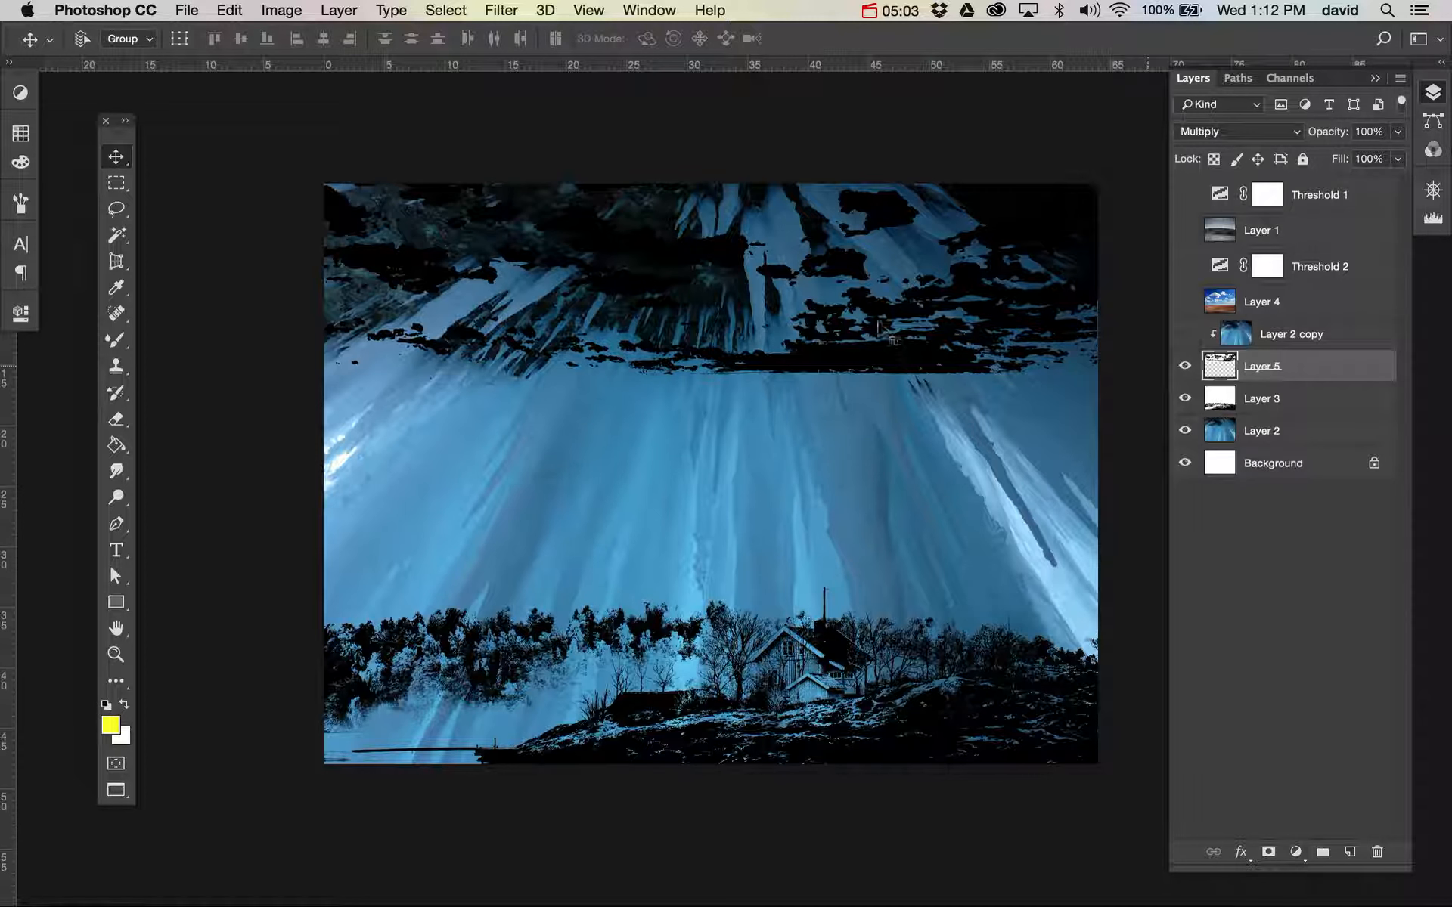
left_click_drag(877, 325, 878, 472)
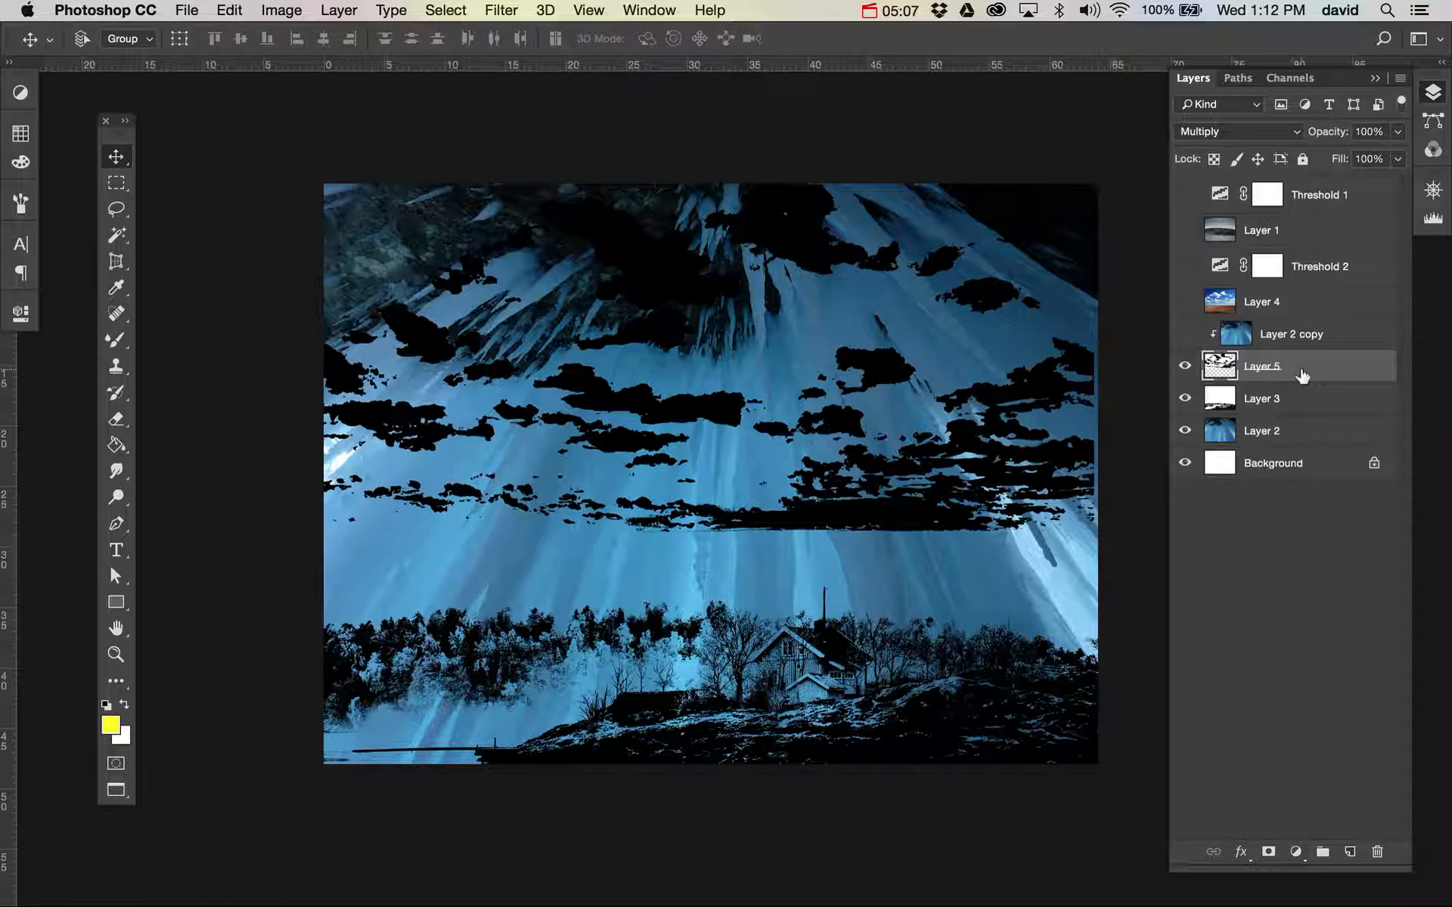